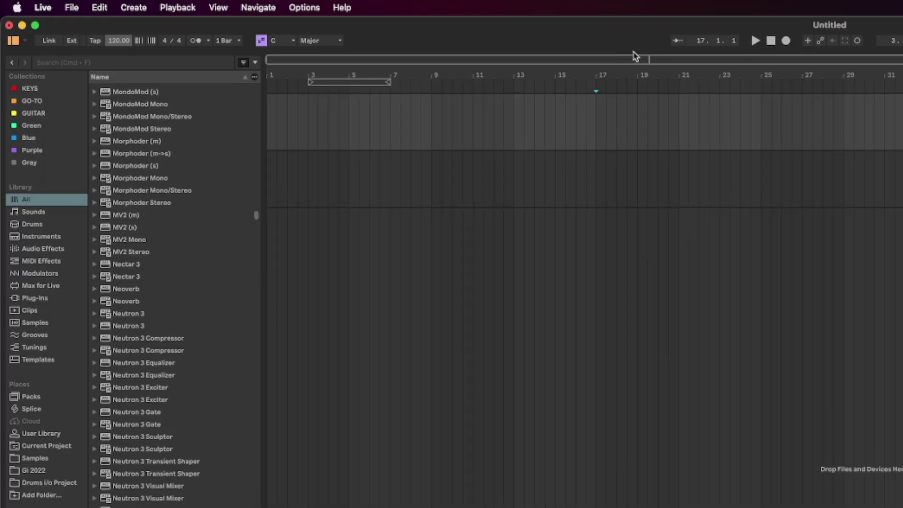
Set the project tempo to 93 BPM and search the browser for "big beat".
type("93")
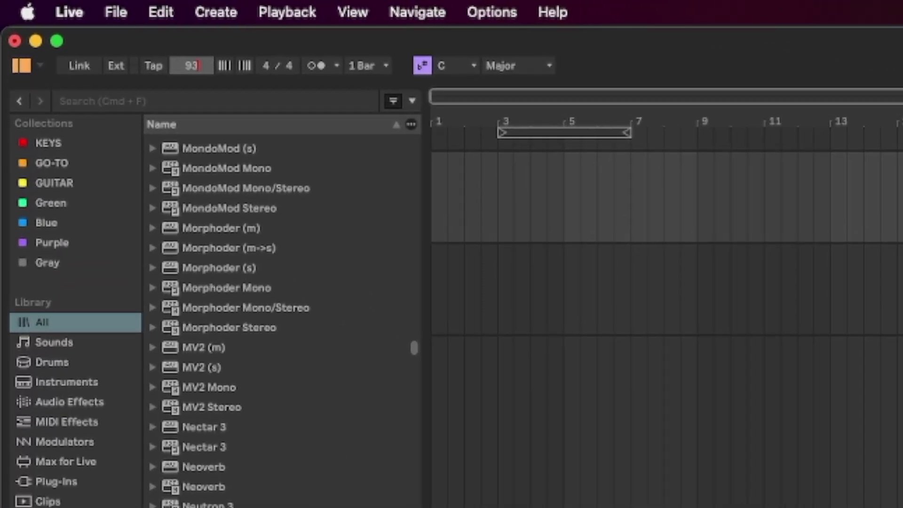
key("Return")
left_click(318, 100)
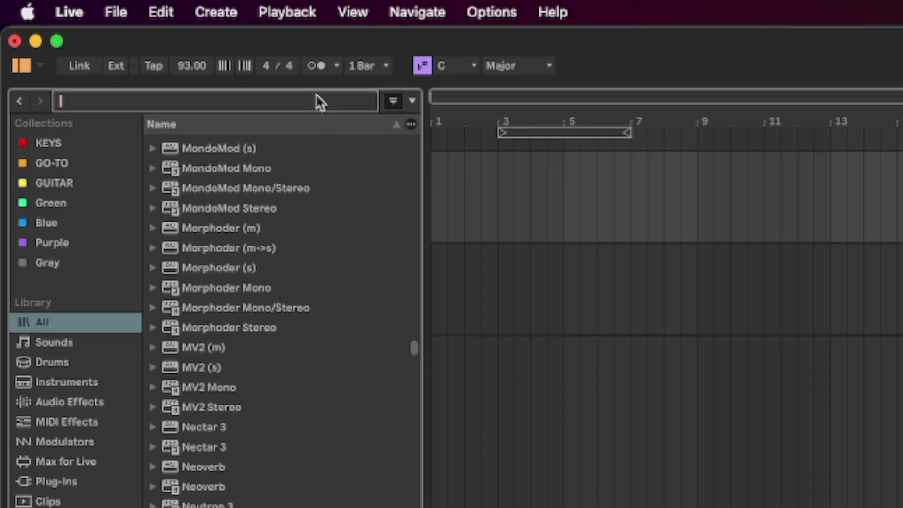
type("big ba")
type("at")
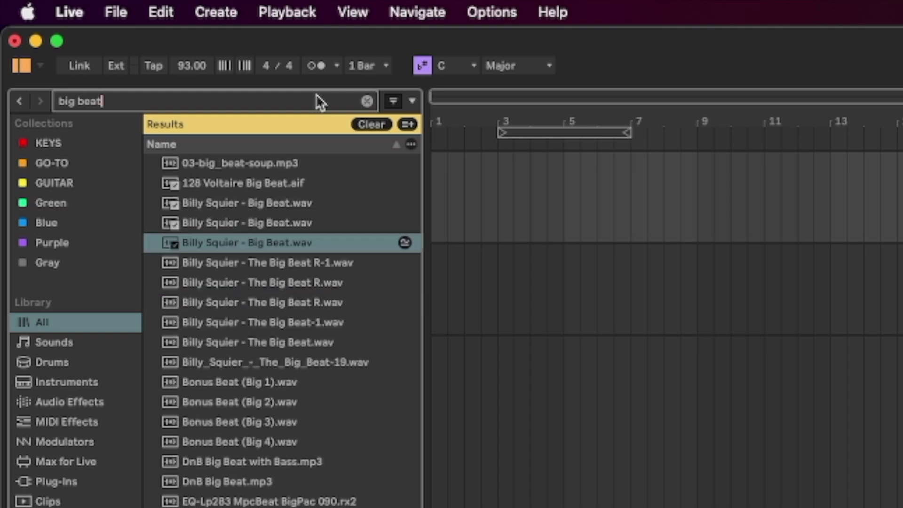
Place the selected Billy Squier - Big Beat.wav result on the first audio track at bar 17.
left_click(206, 245)
left_click_drag(206, 246, 902, 209)
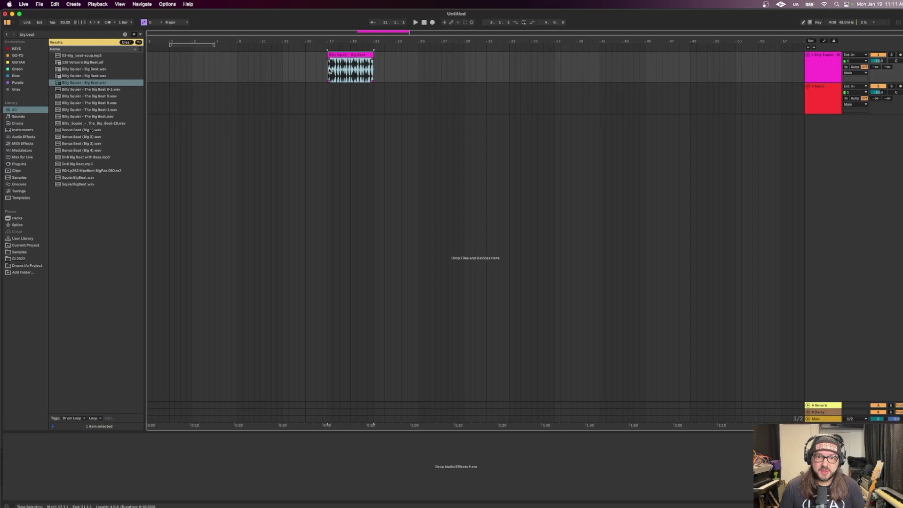
key("plus")
key("plus")
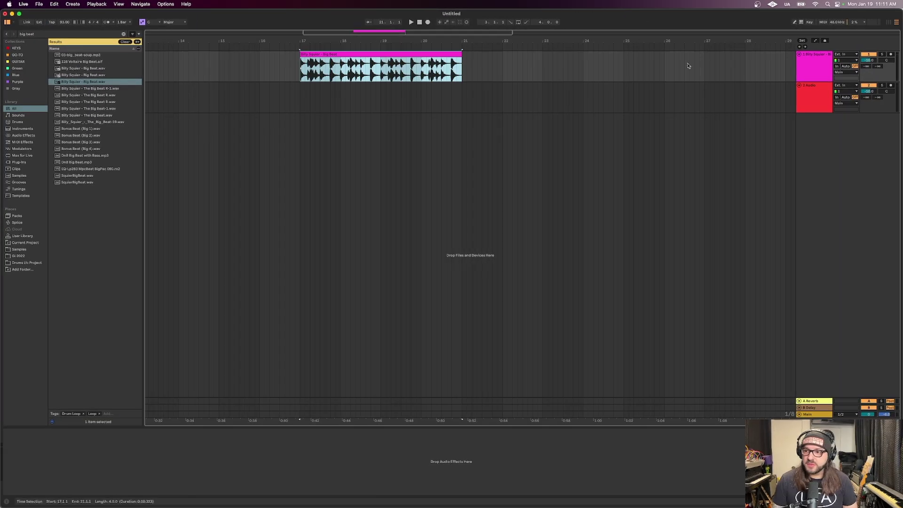
Open the Big Beat clip's sample settings and turn off Warp.
left_click(896, 77)
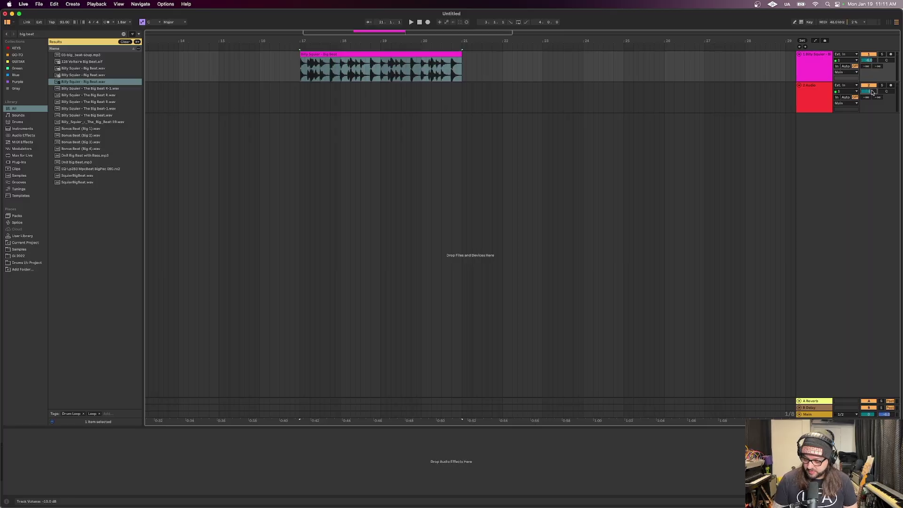
left_click(431, 50)
key("plus")
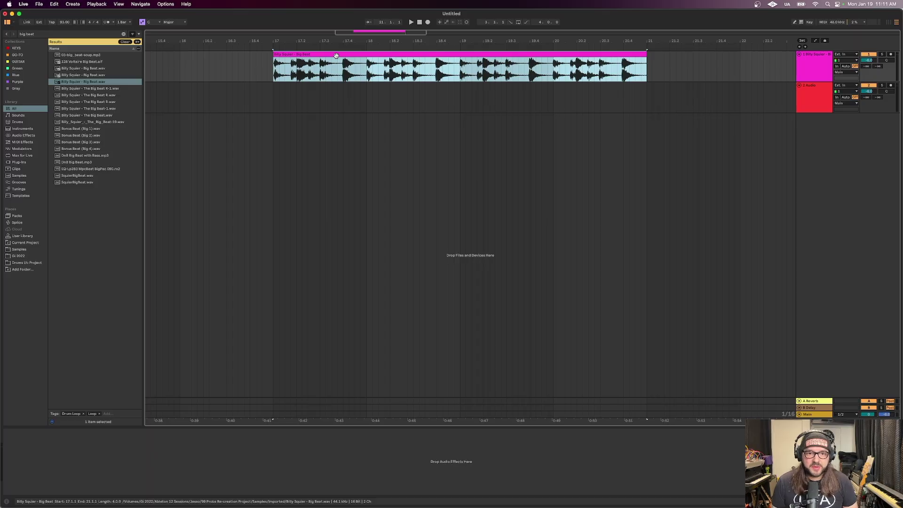
double_click(336, 56)
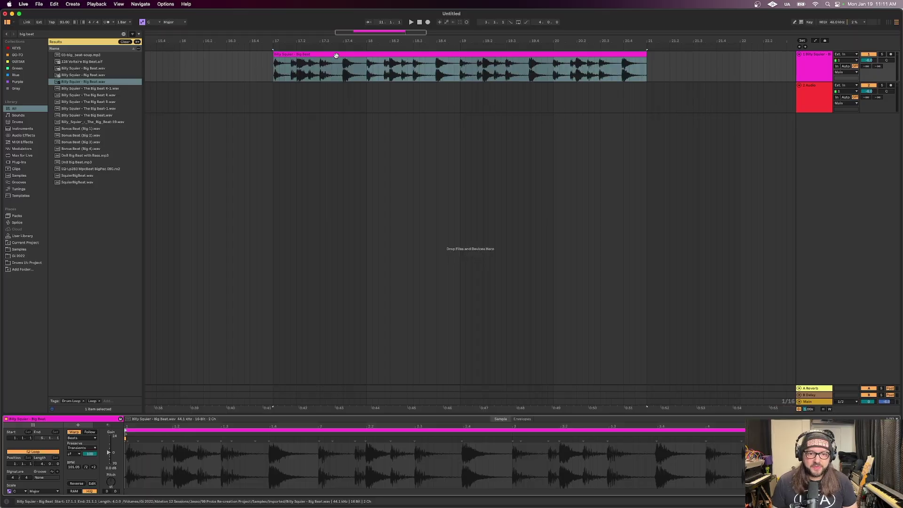
left_click(73, 432)
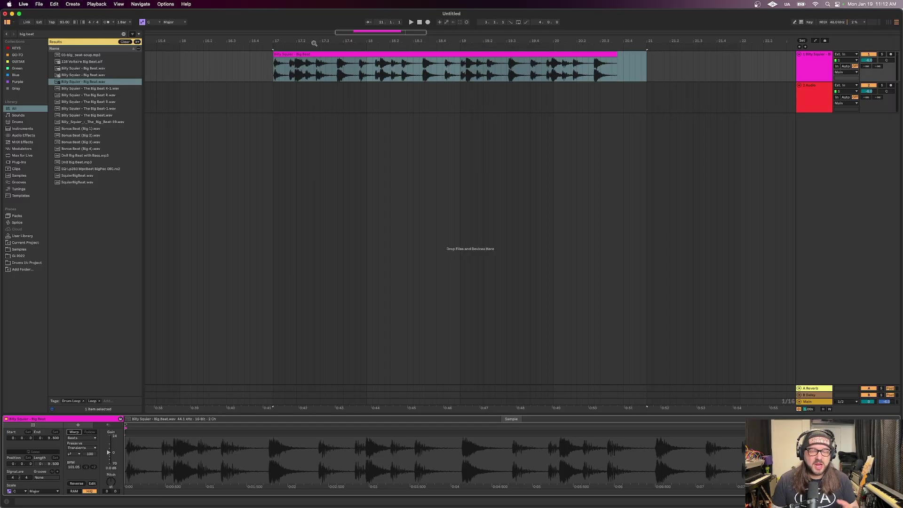
Split the Big Beat clip around its second one-bar drum pattern and delete the section before it.
left_click_drag(314, 42, 330, 224)
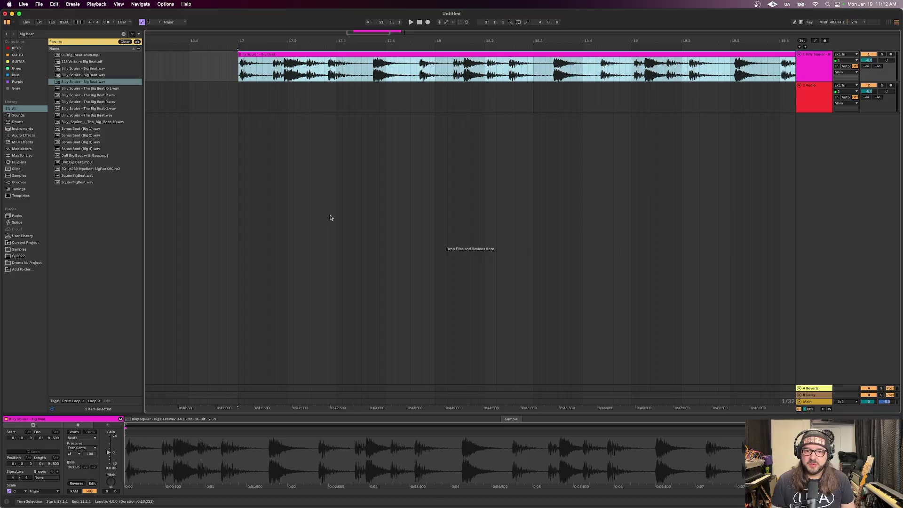
left_click(326, 76)
left_click_drag(418, 73, 598, 80)
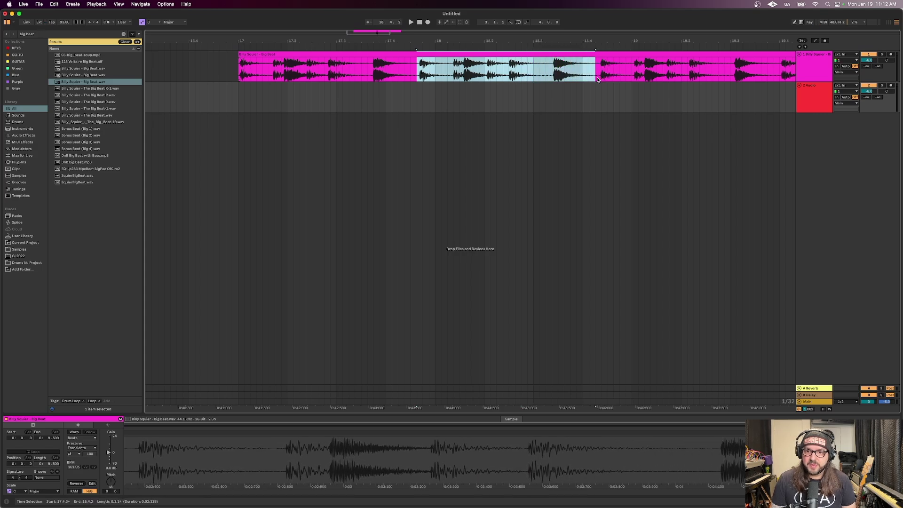
key("super+e")
left_click(364, 53)
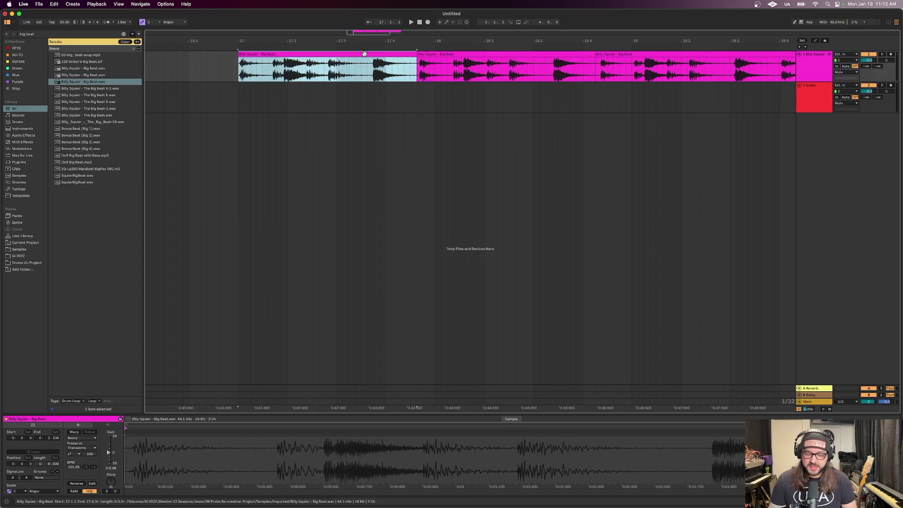
key("Delete")
Trim the start of the remaining Big Beat clip to the first kick's transient.
scroll(349, 61, "up", 10)
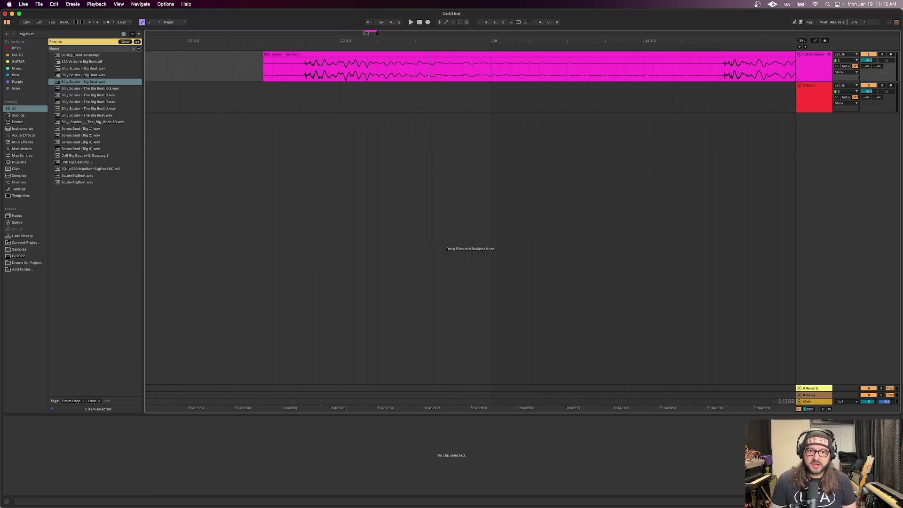
left_click_drag(263, 53, 304, 48)
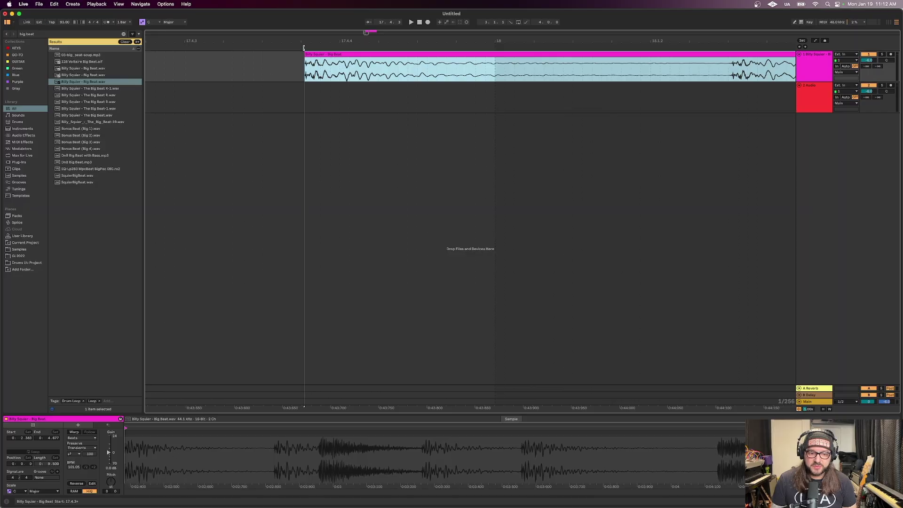
scroll(402, 53, "down", 10)
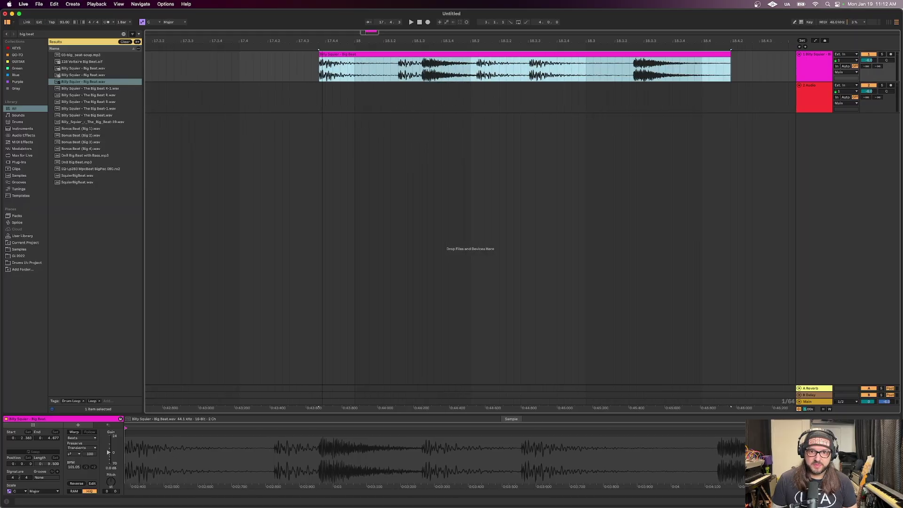
Move the trimmed Big Beat clip so it starts at bar 18 and play it against the grid.
left_click(411, 55)
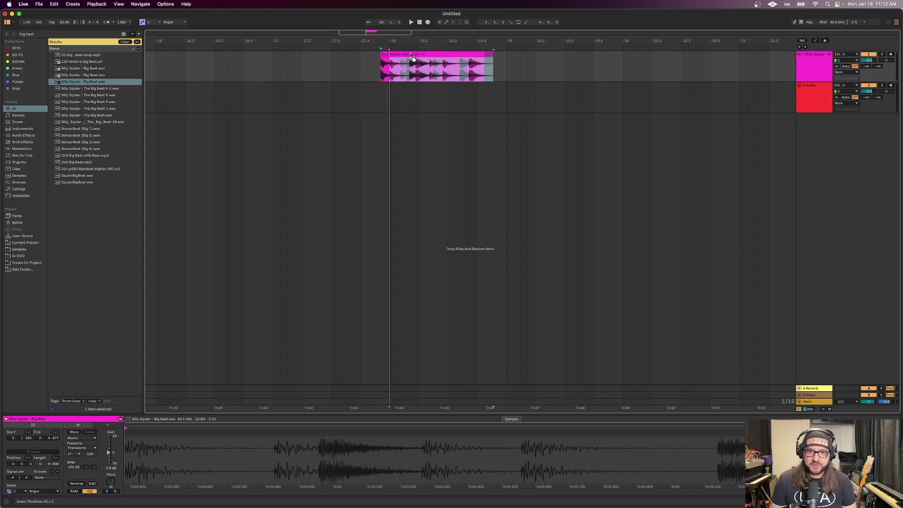
scroll(389, 56, "up", 5)
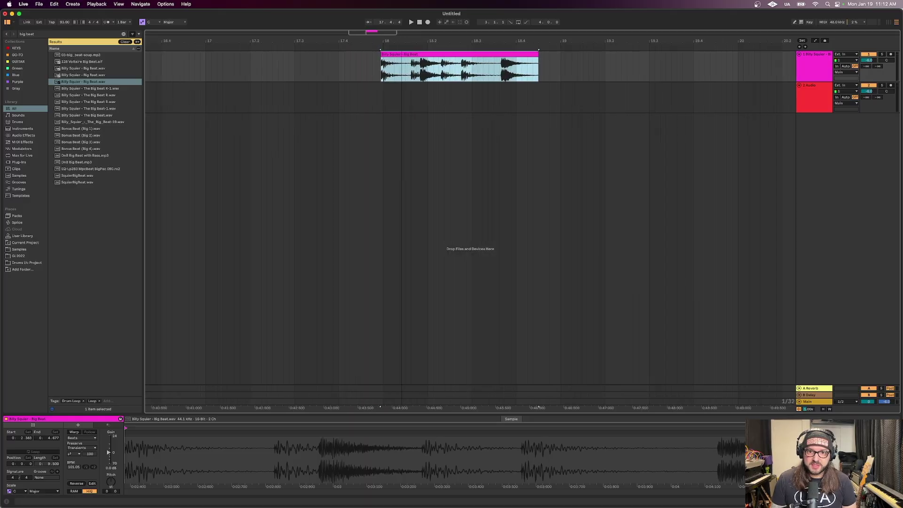
left_click(389, 55)
key("space")
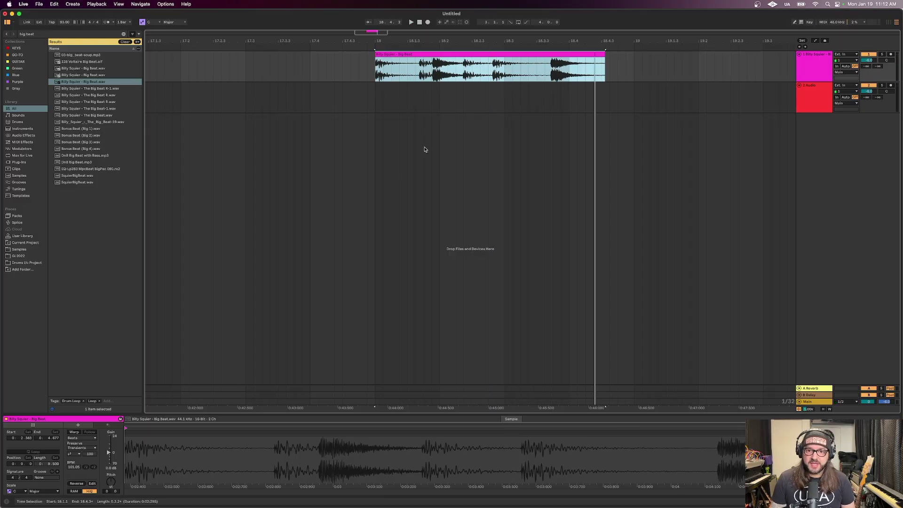
Set the clip's pitch to -2 semitones and its detune to 29 cents.
left_click(242, 455)
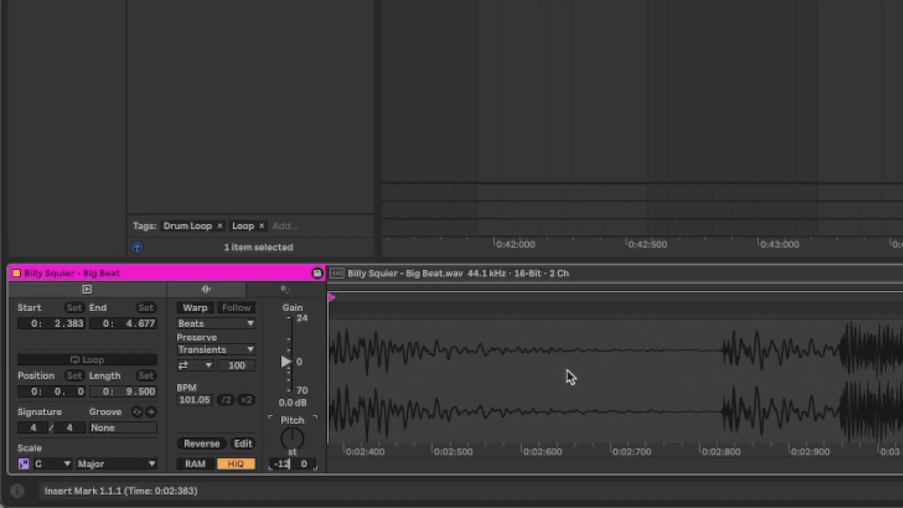
key("BackSpace")
key("BackSpace")
key("BackSpace")
type("-2")
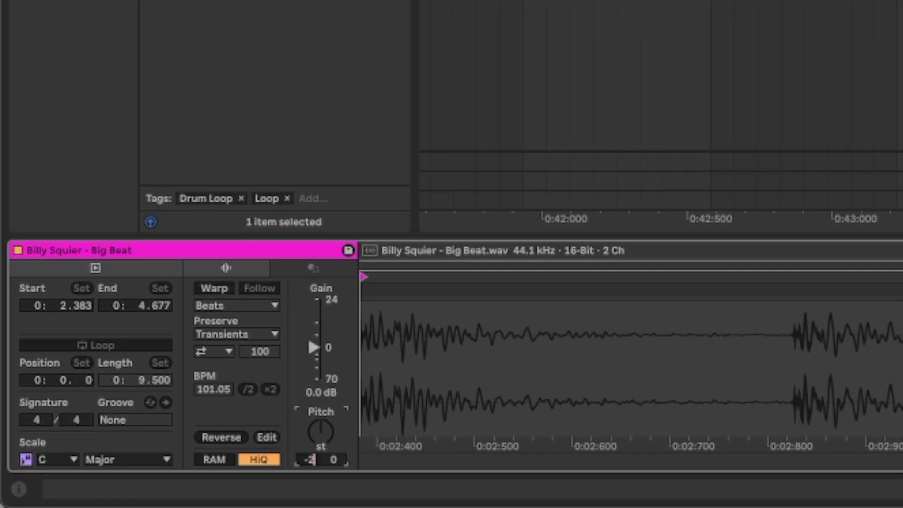
key("Return")
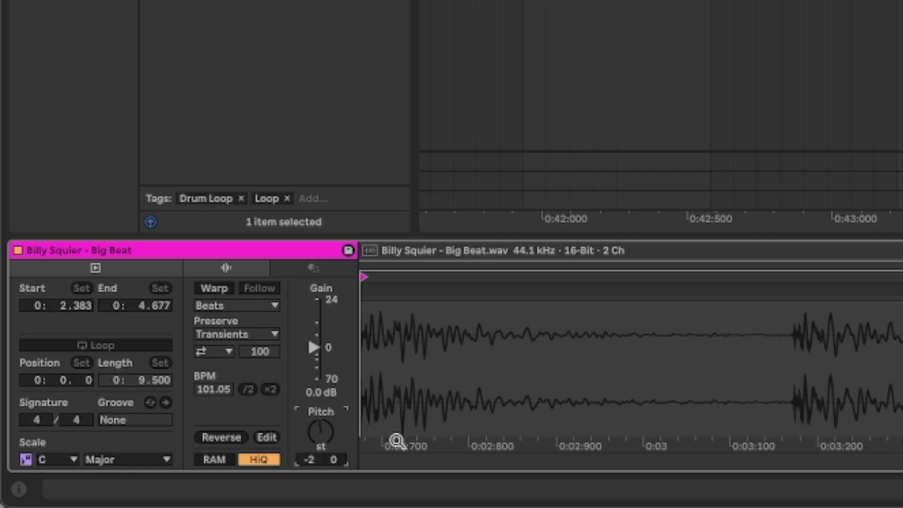
key("Tab")
type("29")
key("Return")
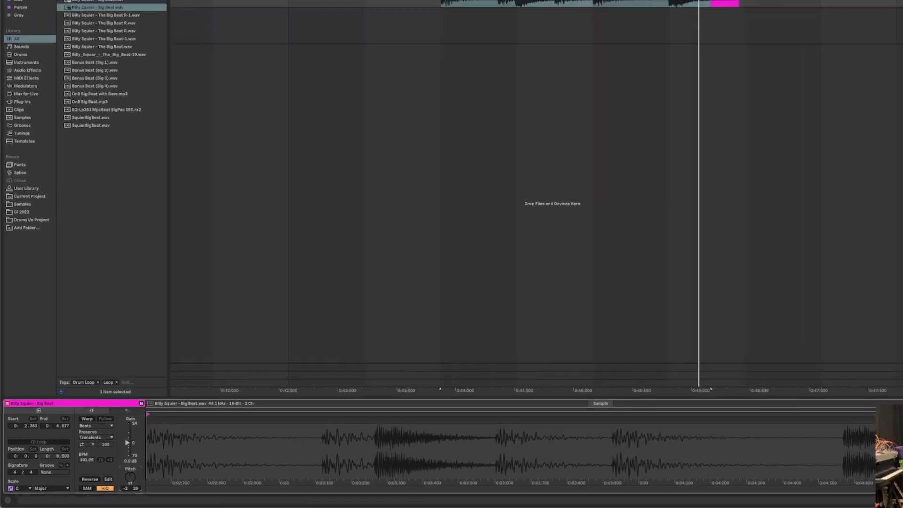
Audition the pitched clip from bar 18 and extend its end to 19.1.1 so it lasts exactly one bar.
left_click(374, 70)
key("space")
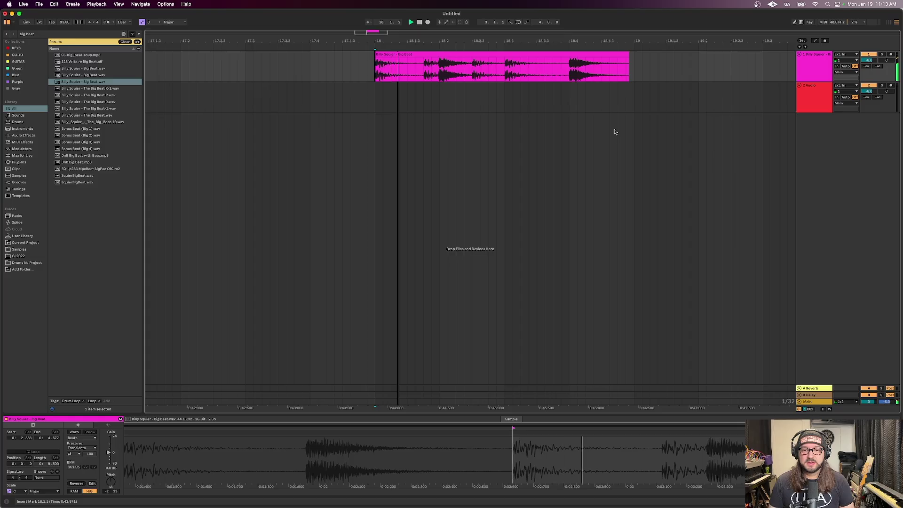
key("space")
left_click_drag(629, 53, 631, 55)
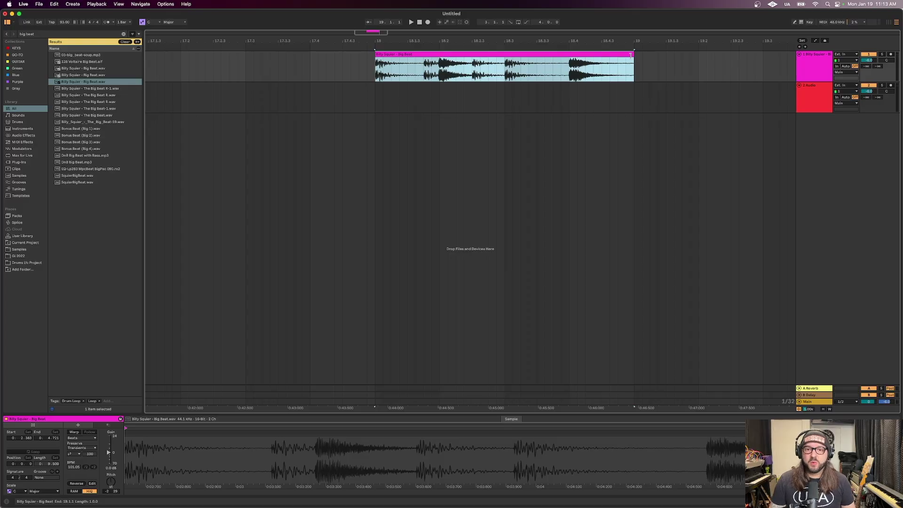
left_click(631, 55)
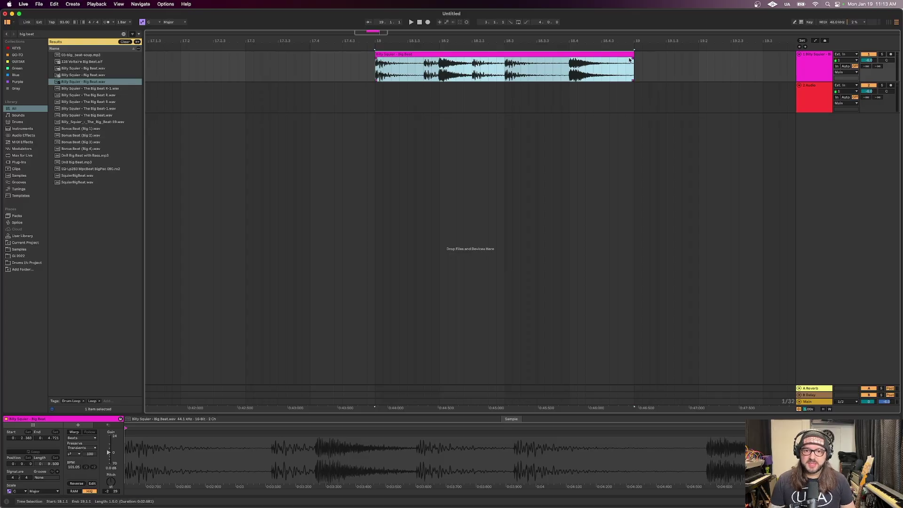
Delete the clip's audio from 18.2.3 onward and copy the remaining section to beat 18.3.
left_click(472, 72)
left_click_drag(473, 71, 672, 73)
key("Delete")
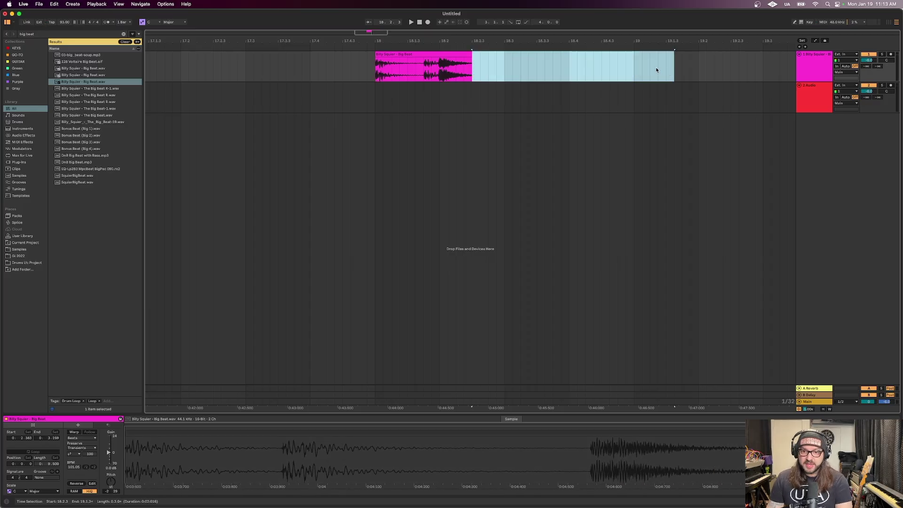
left_click(439, 72)
left_click_drag(441, 71, 507, 66)
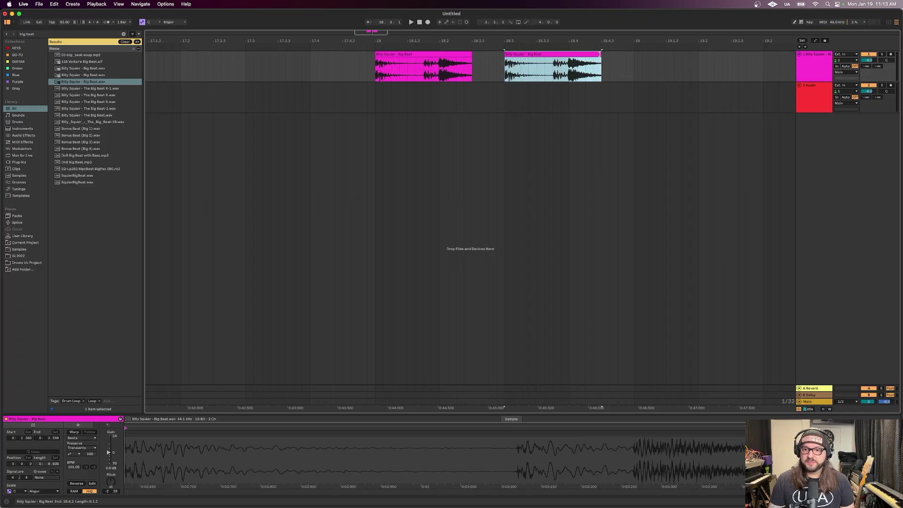
Extend the copied clip's end to bar 19 and shift its opening kick slice one sixteenth note later.
left_click_drag(601, 54, 634, 54)
left_click_drag(505, 73, 538, 66)
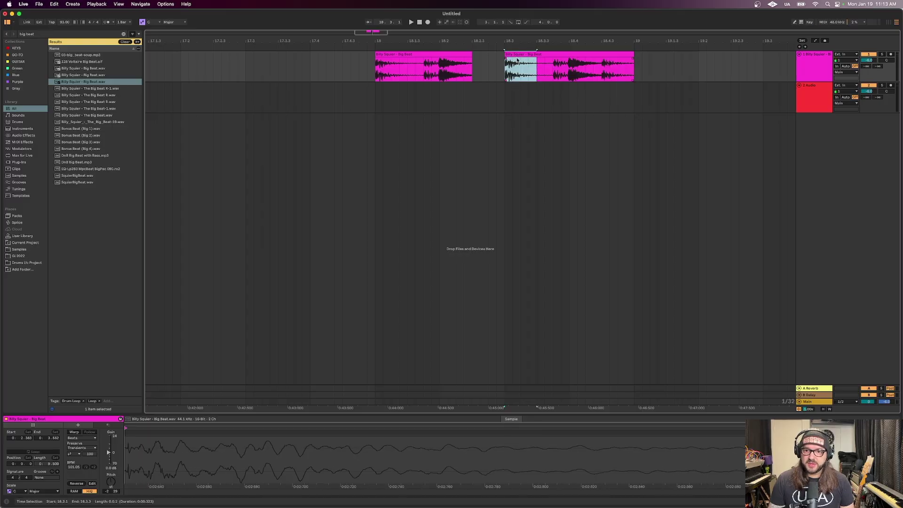
left_click_drag(515, 55, 531, 56)
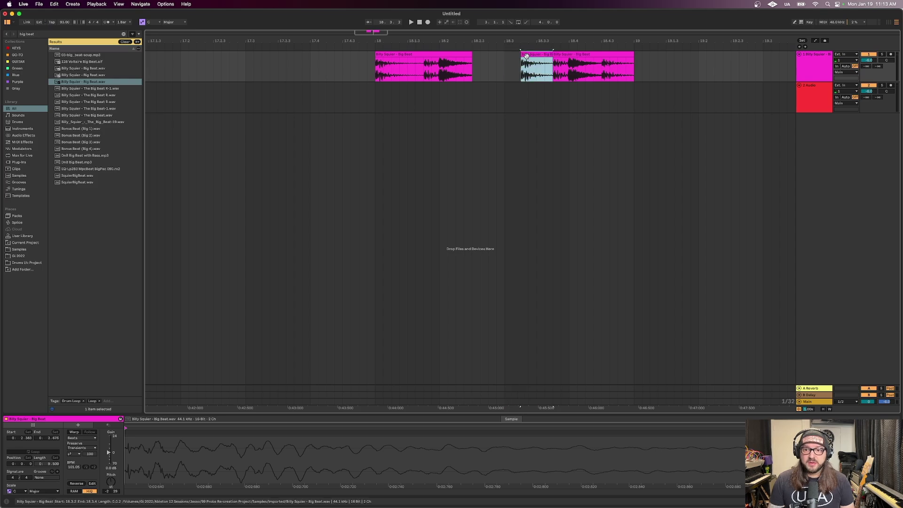
Loop the one-bar drum pattern from bar 18 to 19, listen to it, and turn looping off.
key("minus")
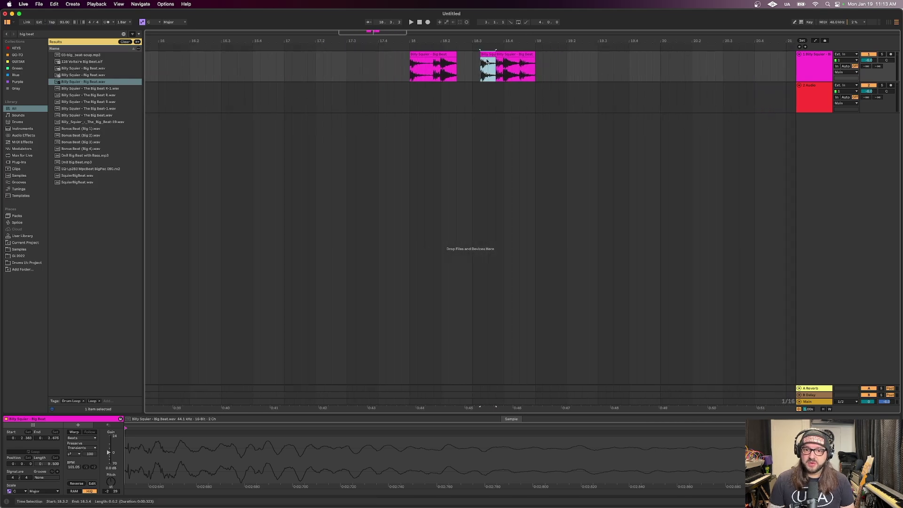
left_click_drag(410, 71, 533, 71)
key("super+l")
key("space")
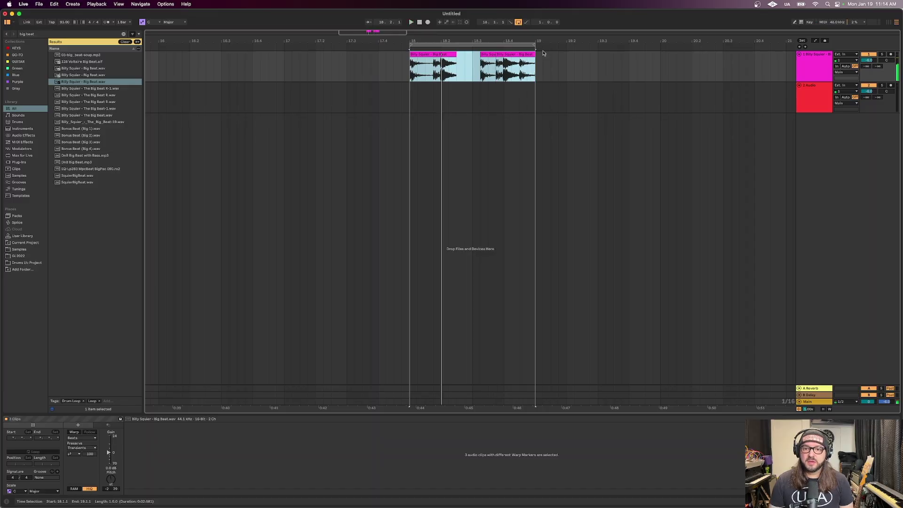
scroll(540, 62, "right", 2)
left_click(517, 23)
Duplicate the one-bar drum pattern three times to fill bars 18 to 22.
key("super+d")
key("super+d")
key("super+d")
key("minus")
Search the library for "long red", place the Mountain - Long Red break at bar 18 on the second track, and turn off its warping.
left_click_drag(357, 96, 541, 92)
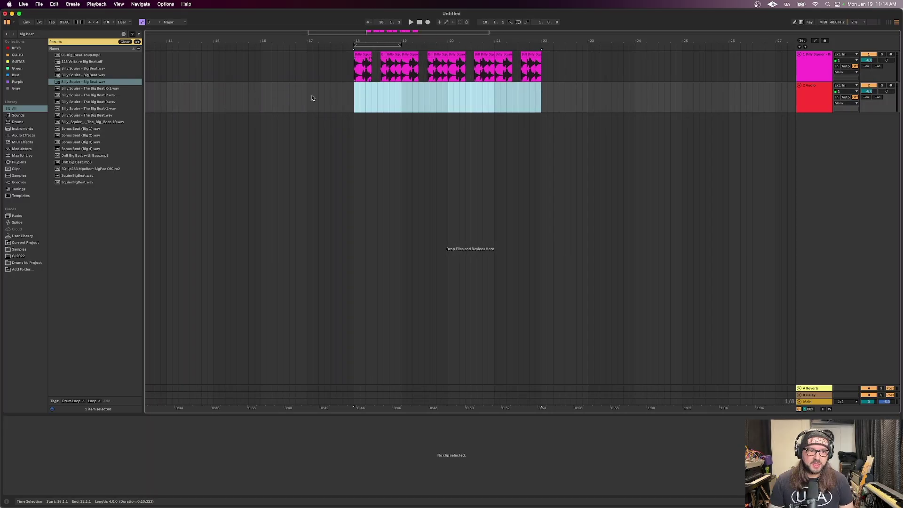
left_click(75, 33)
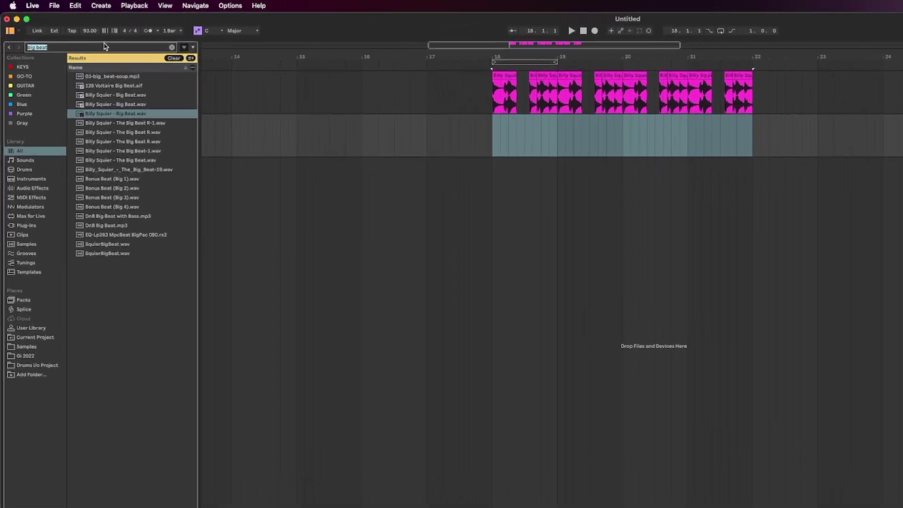
type("long ro")
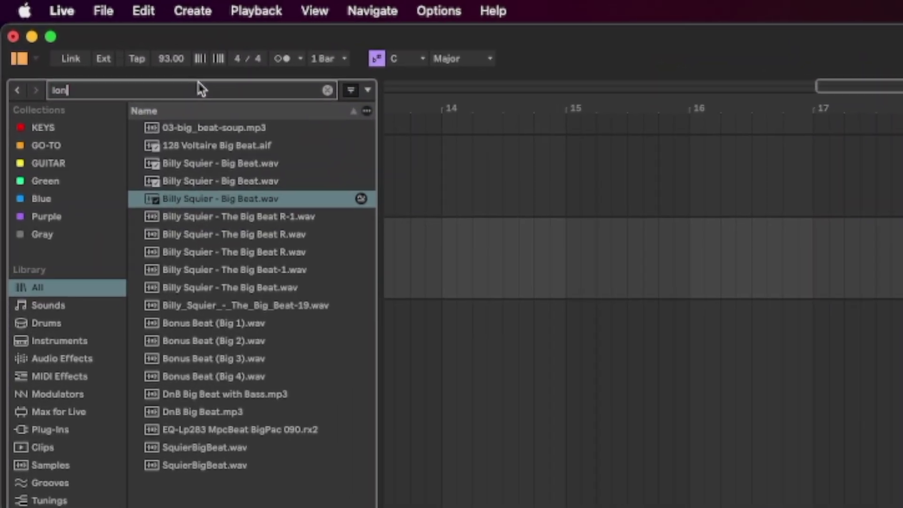
type("d")
left_click_drag(212, 202, 890, 271)
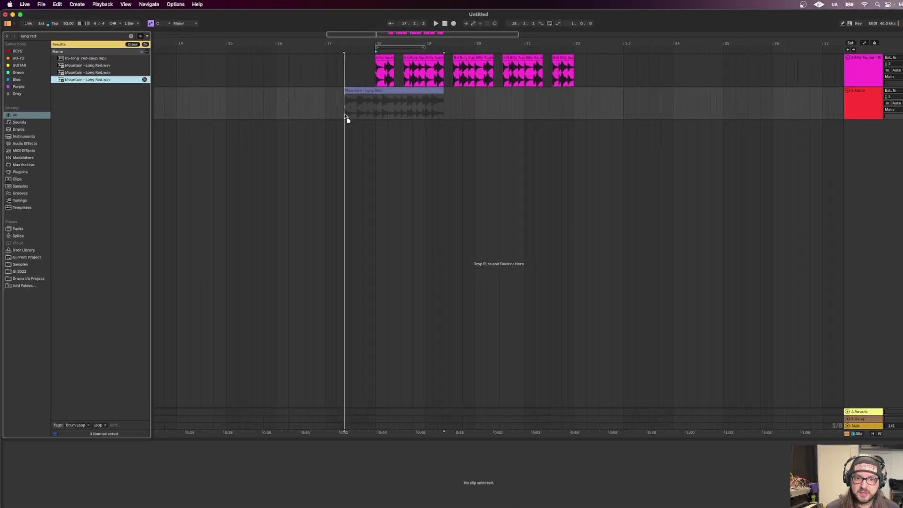
left_click_drag(357, 108, 357, 108)
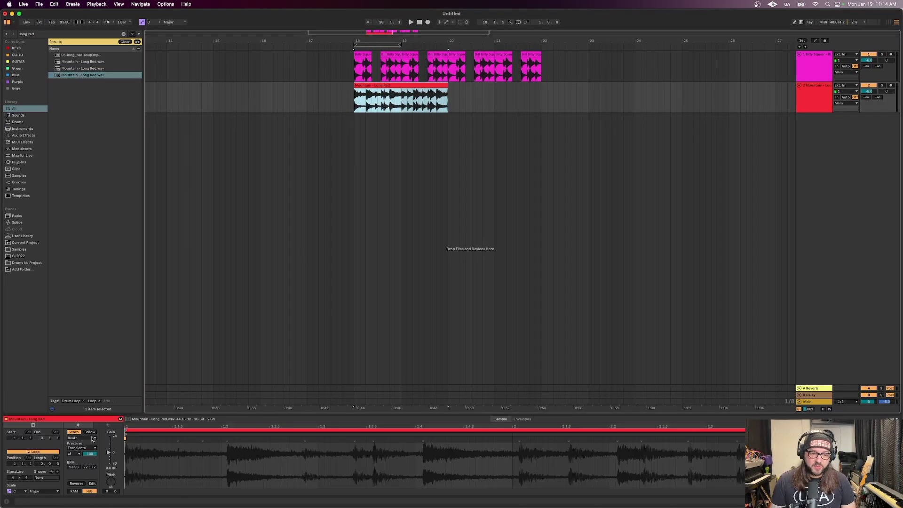
left_click(74, 432)
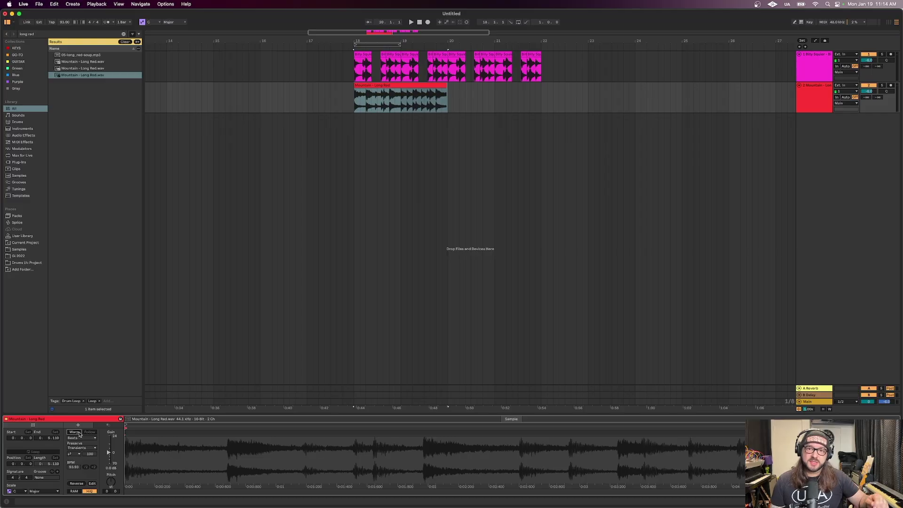
Cut the Long Red clip off at bar 19 and copy its 18.4 to 19 slice over beat 18.2.
left_click_drag(348, 41, 567, 110)
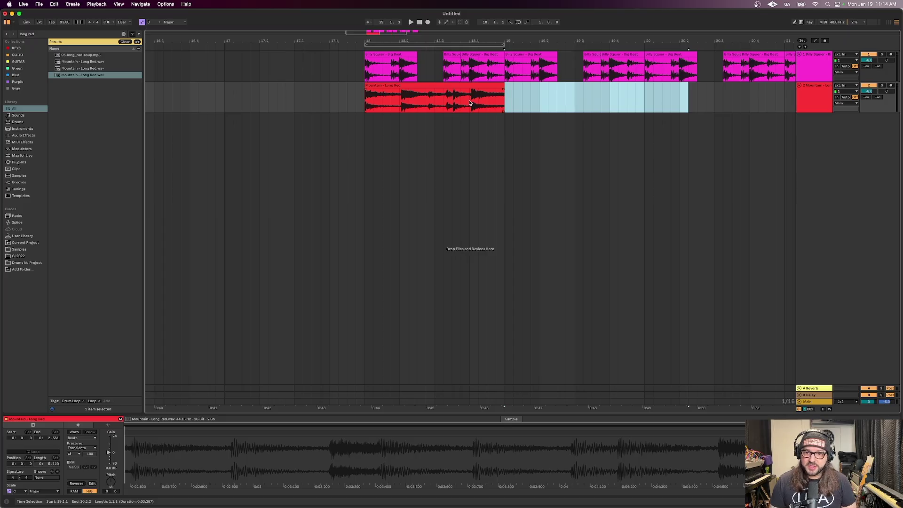
mouse_move(470, 103)
left_mouse_down()
mouse_move(505, 104)
mouse_move(487, 90)
mouse_move(424, 94)
mouse_move(414, 108)
left_mouse_up()
key("minus")
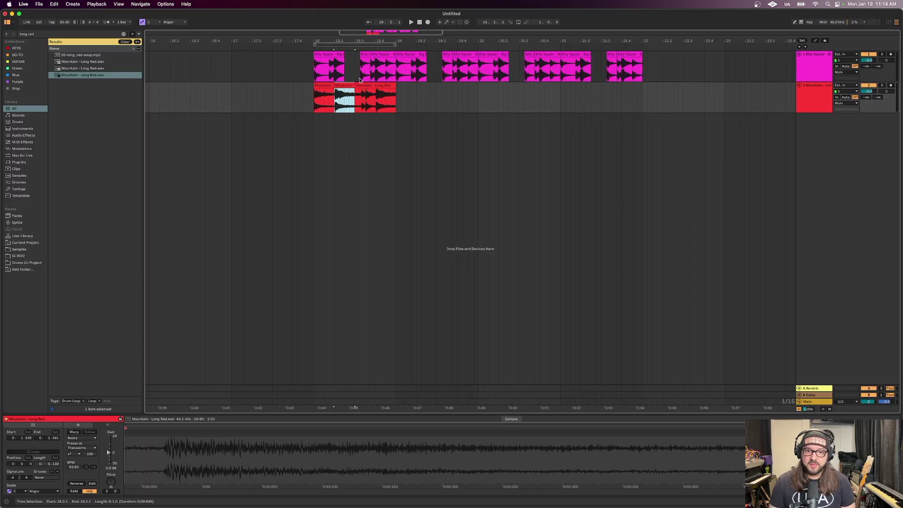
Duplicate the one-bar Long Red pattern three times to fill bars 18 to 22, and play both breaks from bar 18.
left_click_drag(319, 101, 394, 102)
key("super+d")
key("super+d")
key("super+d")
left_click(323, 96)
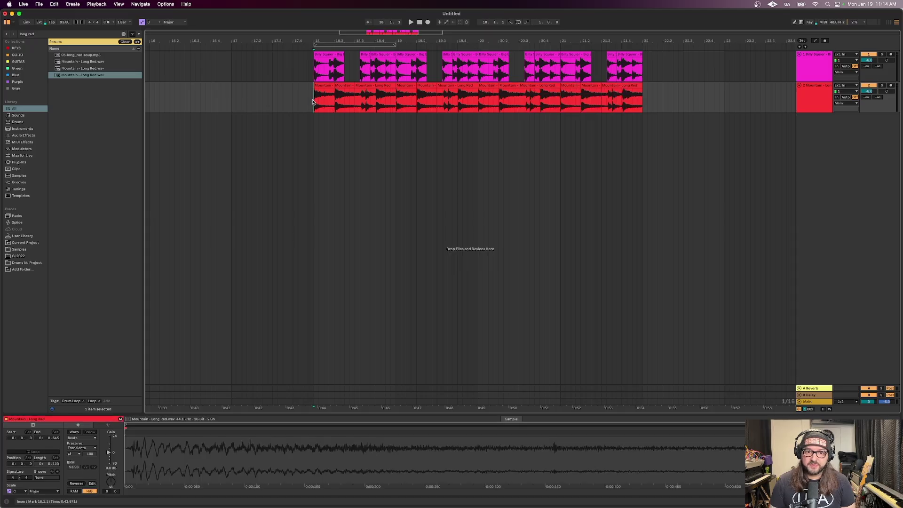
key("space")
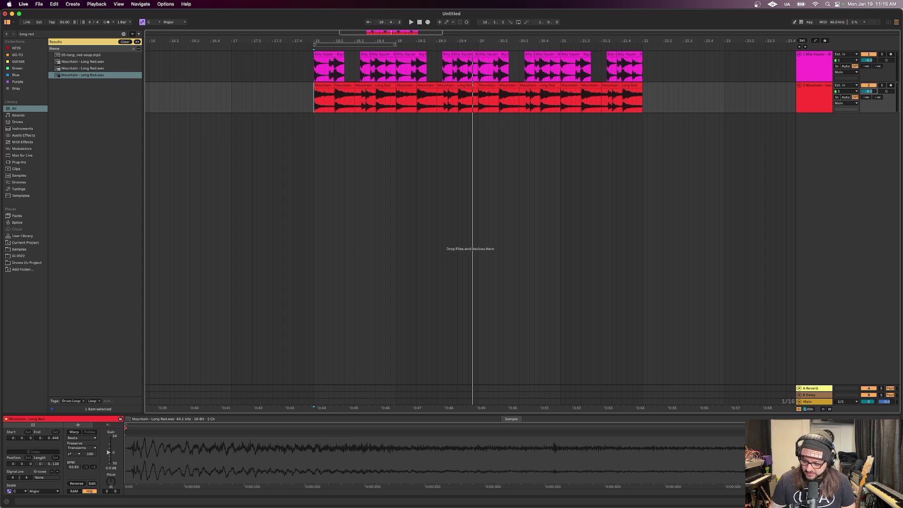
Add a third audio track, search the library for "back on time", and place the Wilson Pickett - Get Me Back On Time break at bar 18.
key("super+t")
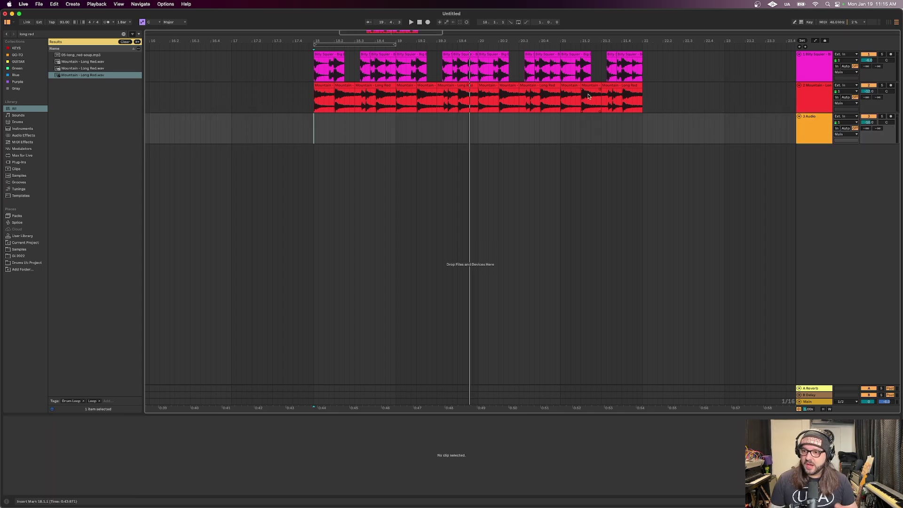
left_click(79, 36)
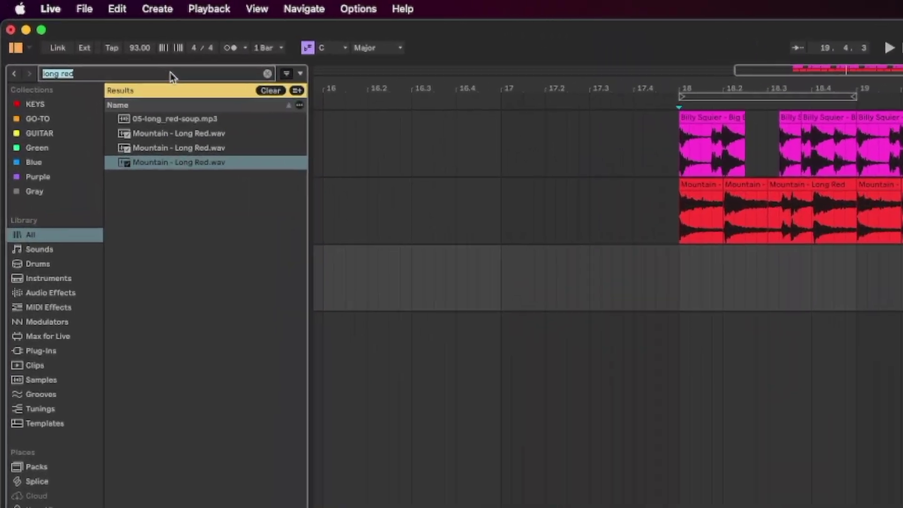
type("bad")
type("k on time")
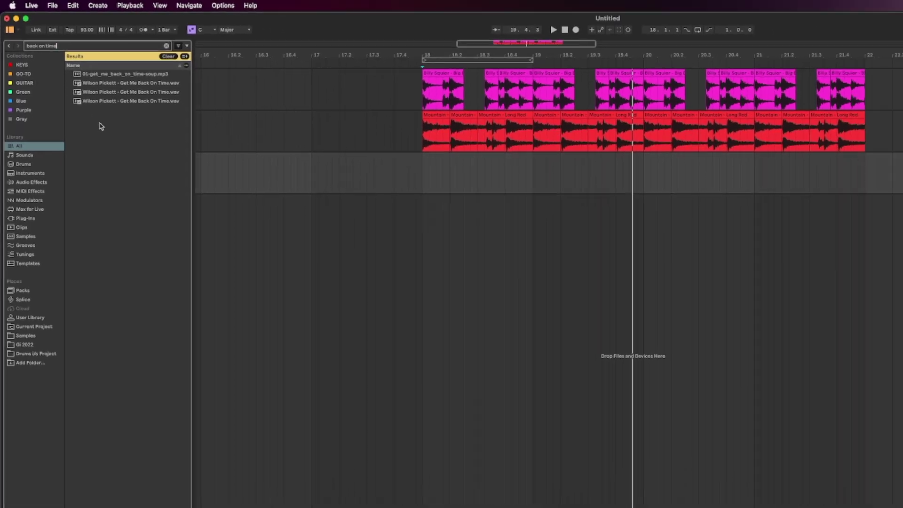
left_click_drag(195, 155, 596, 270)
left_click_drag(288, 129, 315, 147)
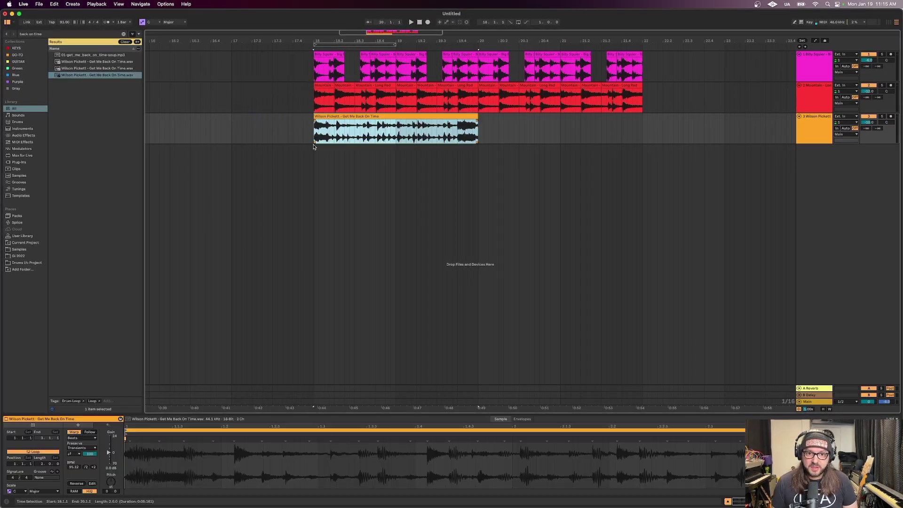
Turn off warping on the Get Me Back On Time clip and set its pitch to -1 semitone and 38 cents.
left_click(74, 432)
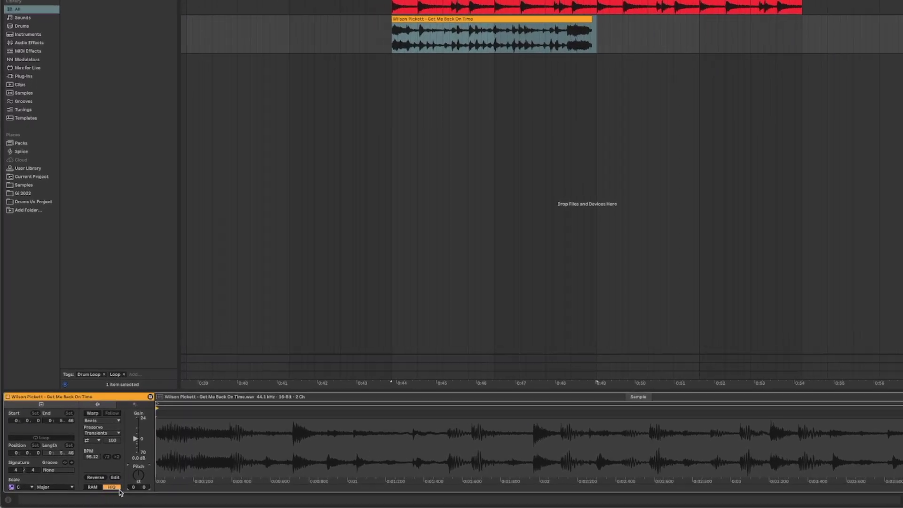
type("-")
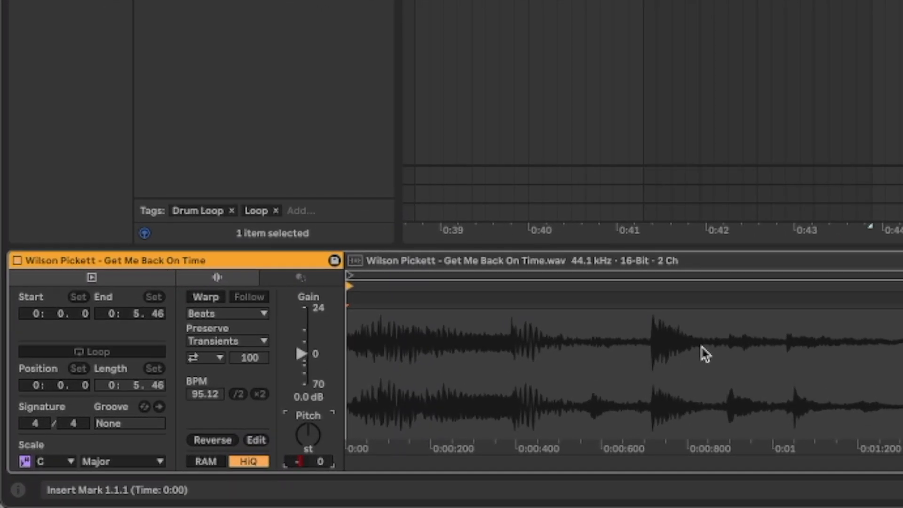
type("1")
key("Return")
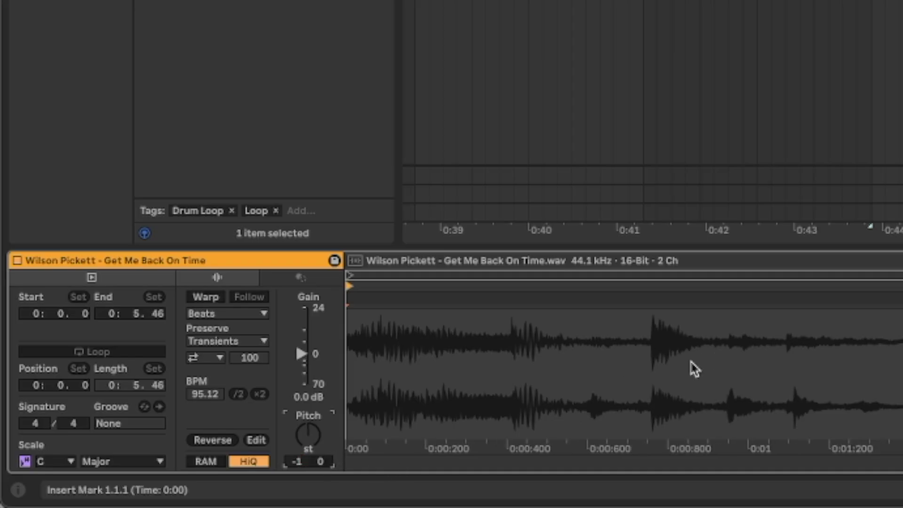
type("38")
key("Return")
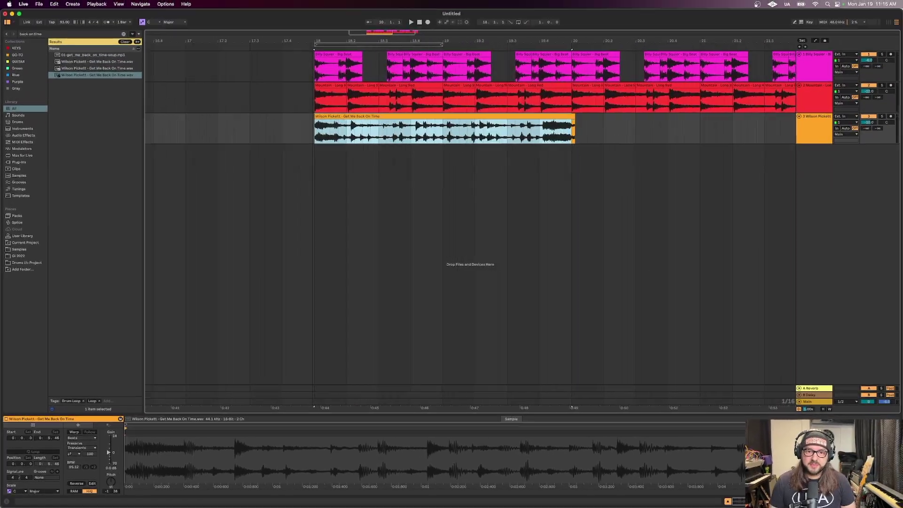
Remove the lead-in from the Get Me Back On Time clip so its first hit lands on bar 18.
key("z")
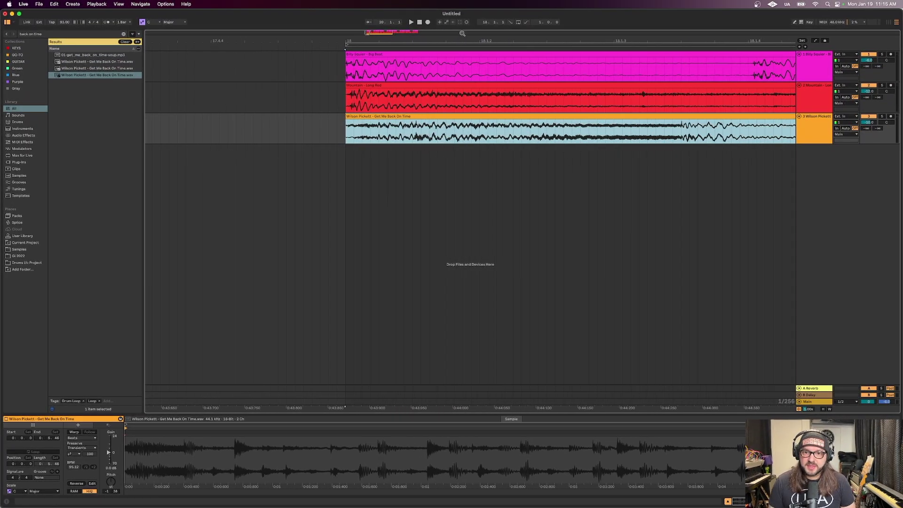
scroll(299, 86, "down", 3)
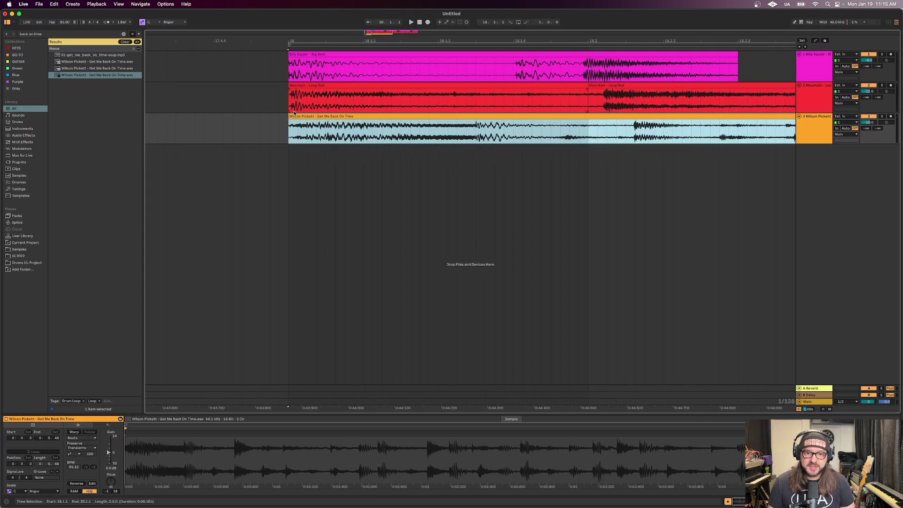
scroll(289, 49, "up", 3)
left_click_drag(283, 117, 301, 121)
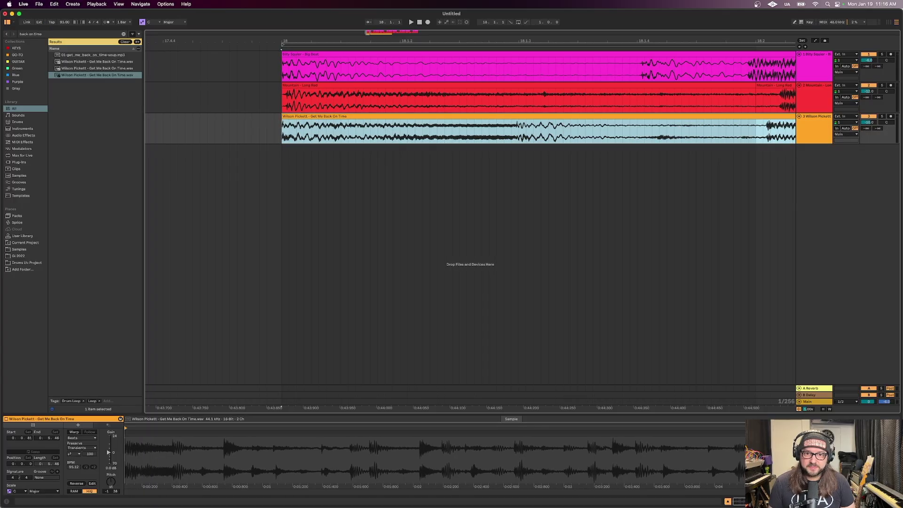
key("minus")
key("minus")
key("minus")
key("minus")
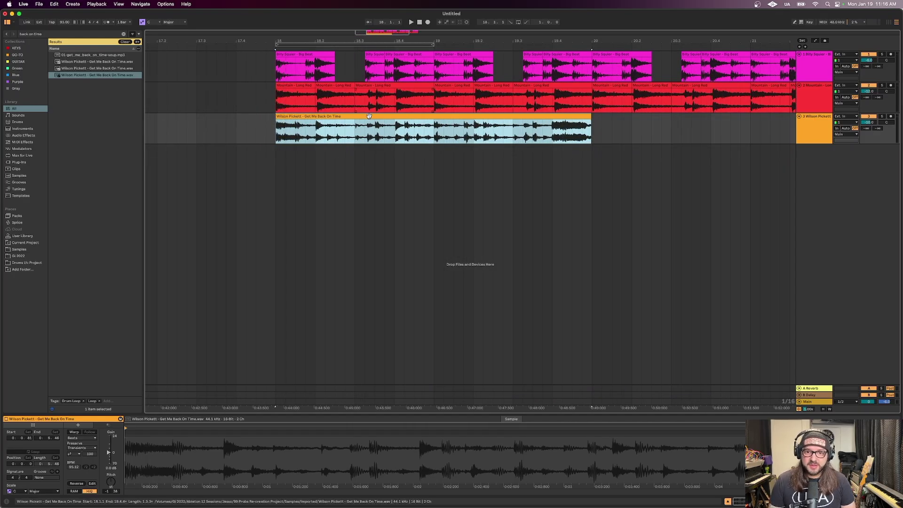
Copy the Get Me Back On Time section 18.3 to 19 to bar 19 and beat 19.3, and duplicate the two-bar pattern at bar 20.
left_click_drag(354, 134, 431, 135)
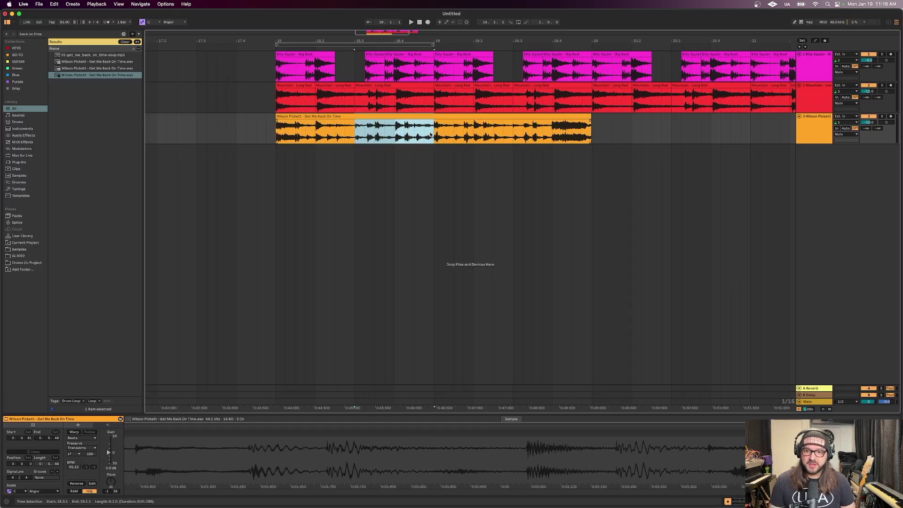
key("super+d")
key("super+d")
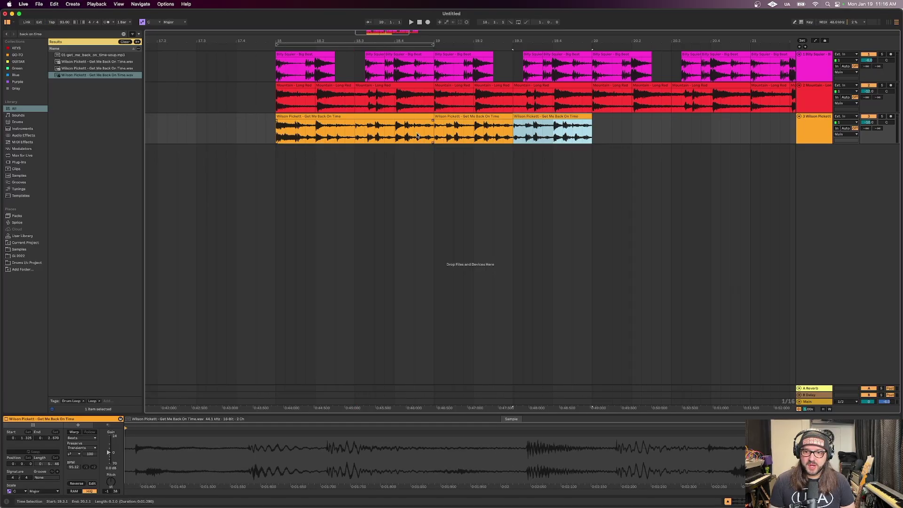
left_click(305, 116, "shift")
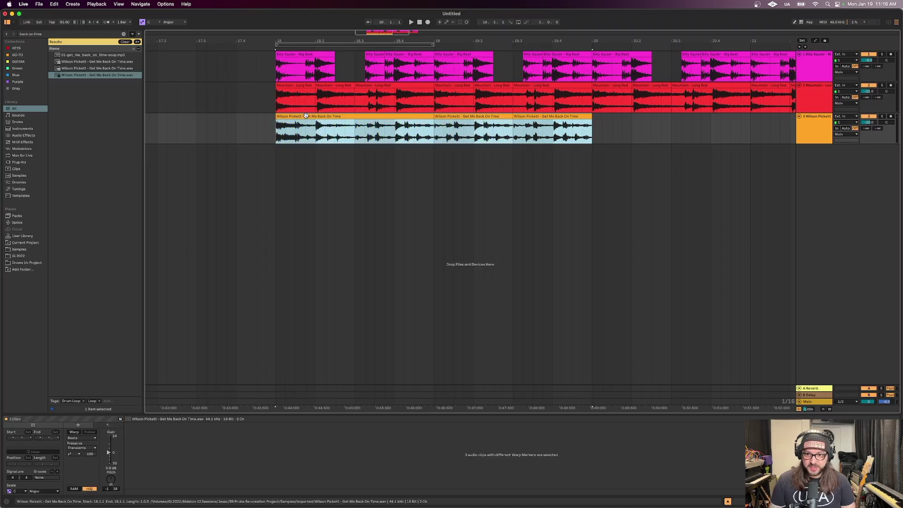
key("super+d")
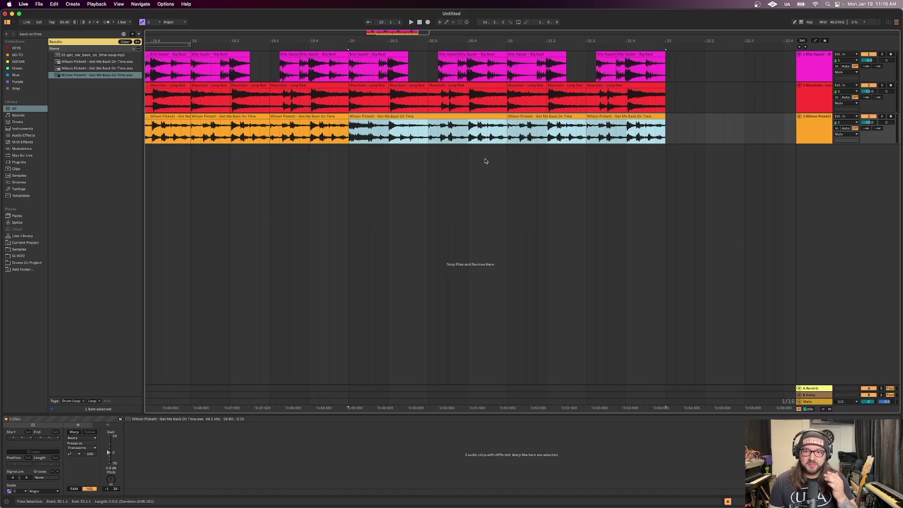
Extend the Get Me Back On Time clip at bar 20 to bar 22 over the copied slices, and play the layered beat from bar 18.
left_click(504, 117)
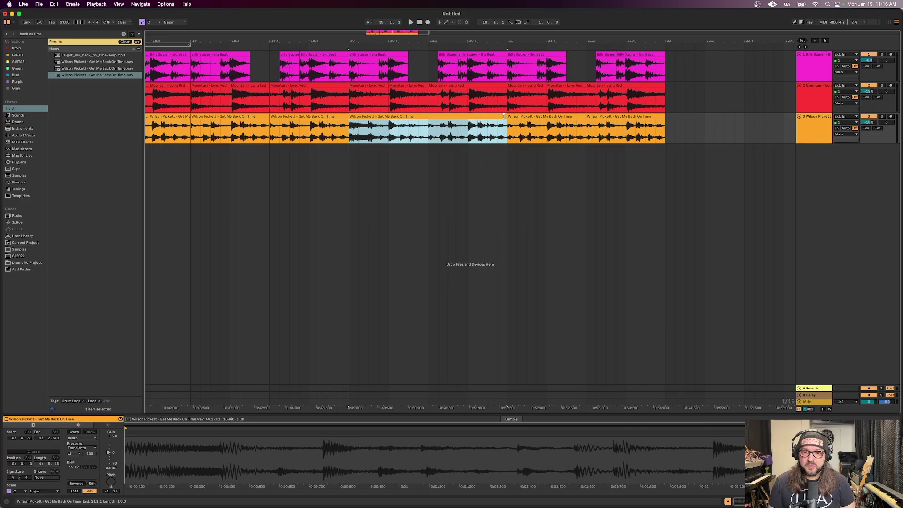
left_click_drag(504, 117, 660, 138)
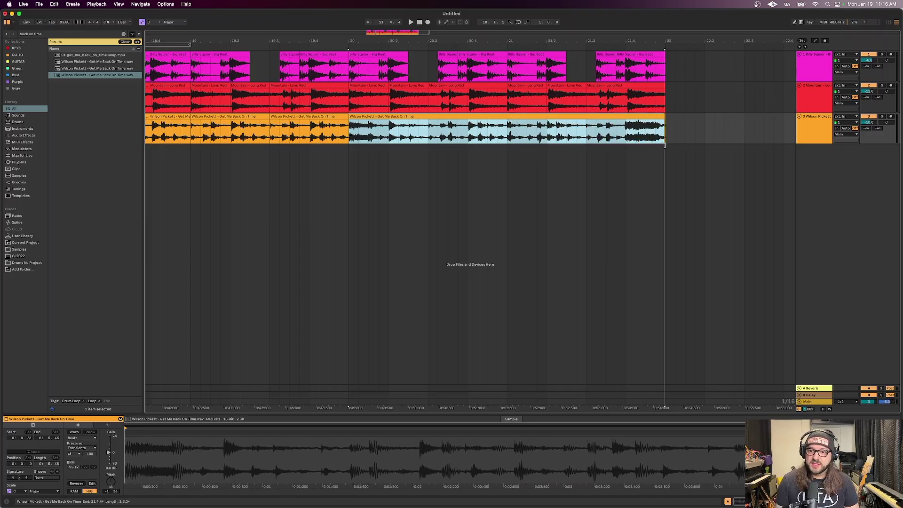
left_click(667, 141)
key("minus")
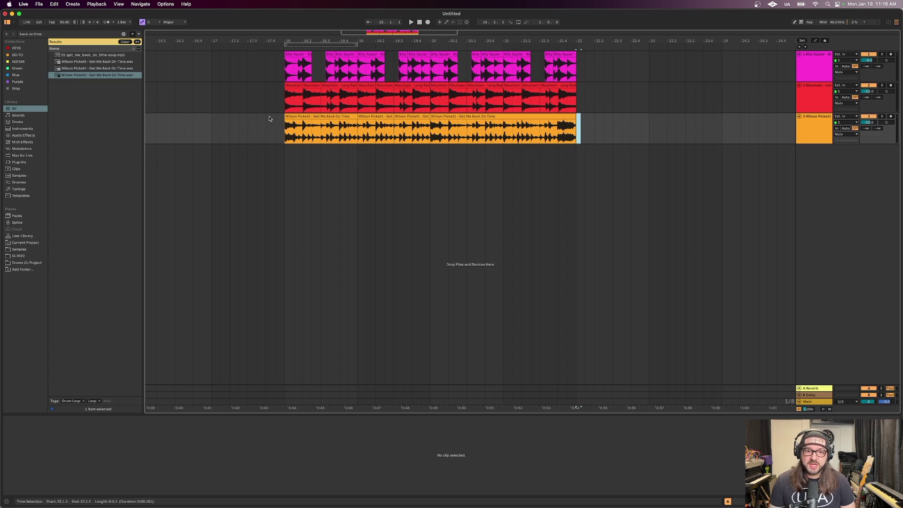
left_click(284, 134)
key("space")
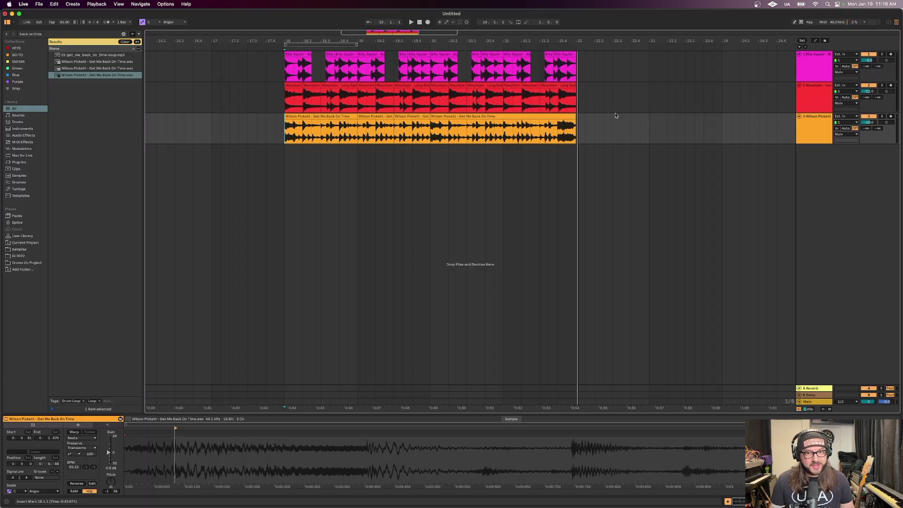
Search the library for "stereo cras" and place STEREO CRASH.wav on a new track at bar 18.
left_click_drag(289, 37, 289, 40)
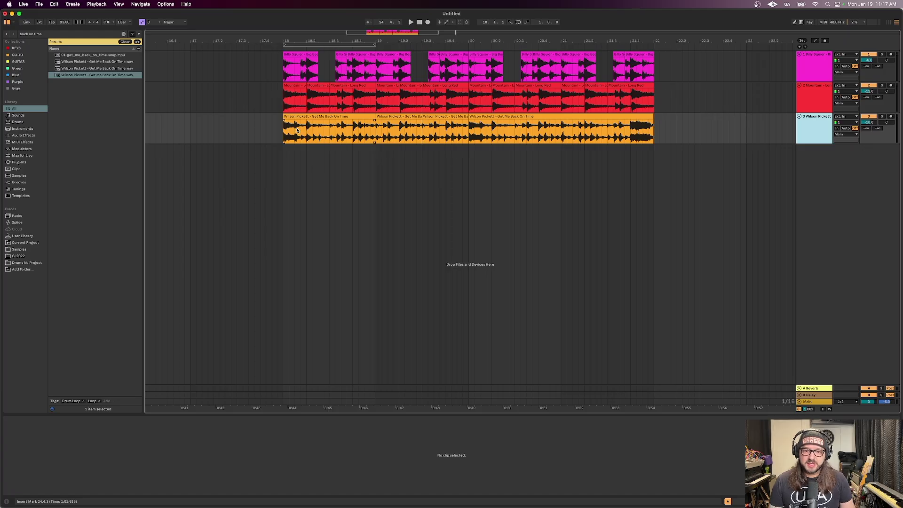
left_click(45, 36)
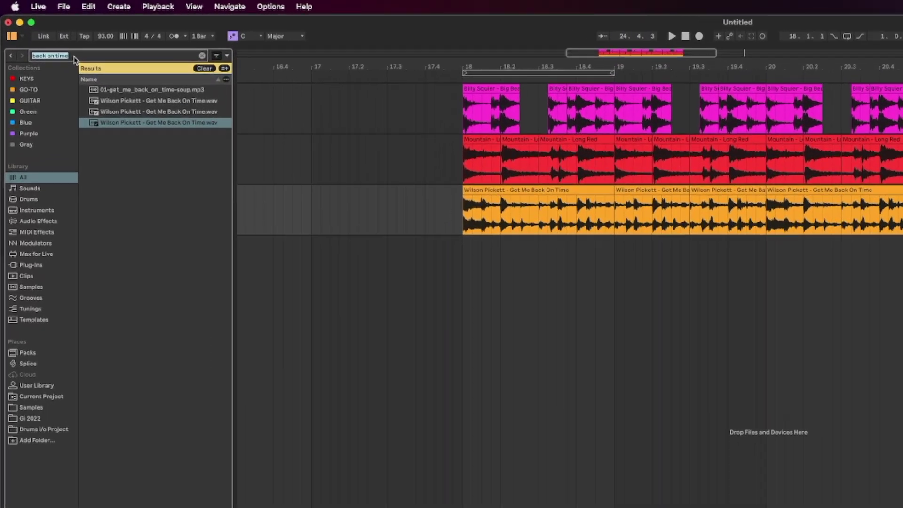
type("stereo cras")
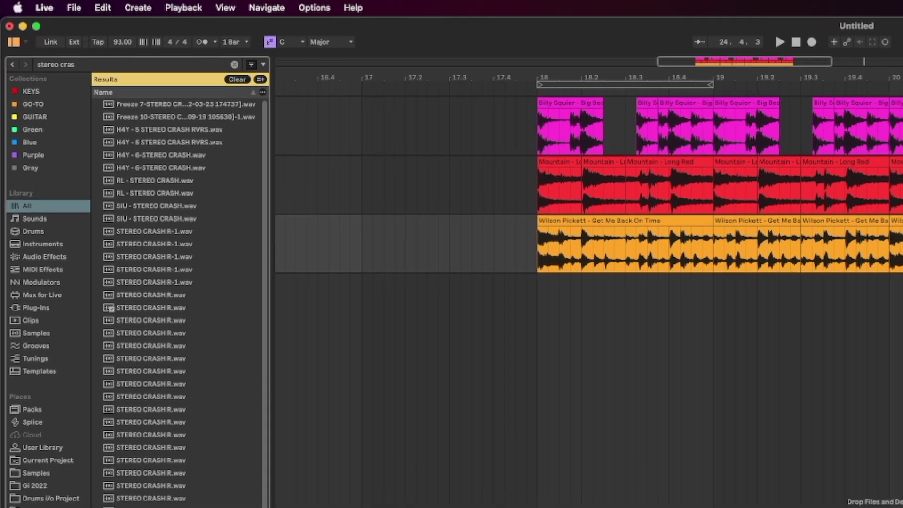
left_click_drag(193, 507, 705, 485)
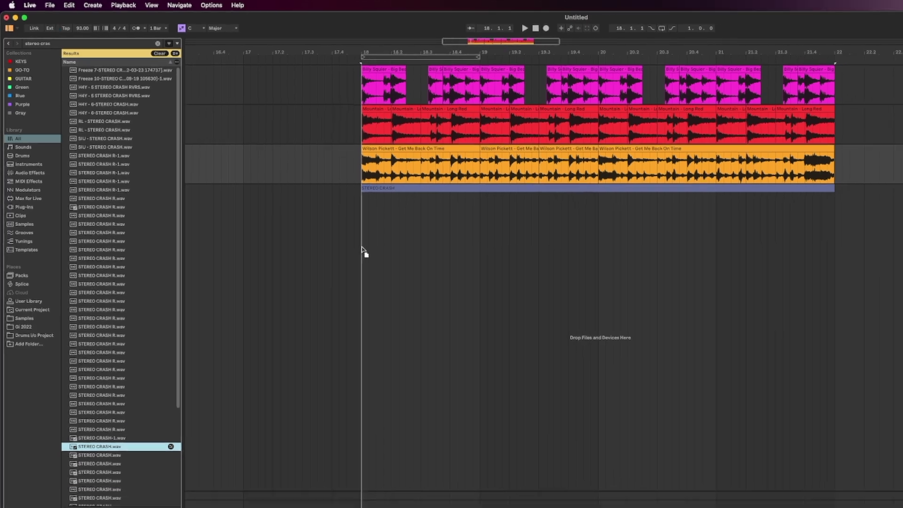
left_click_drag(362, 250, 362, 251)
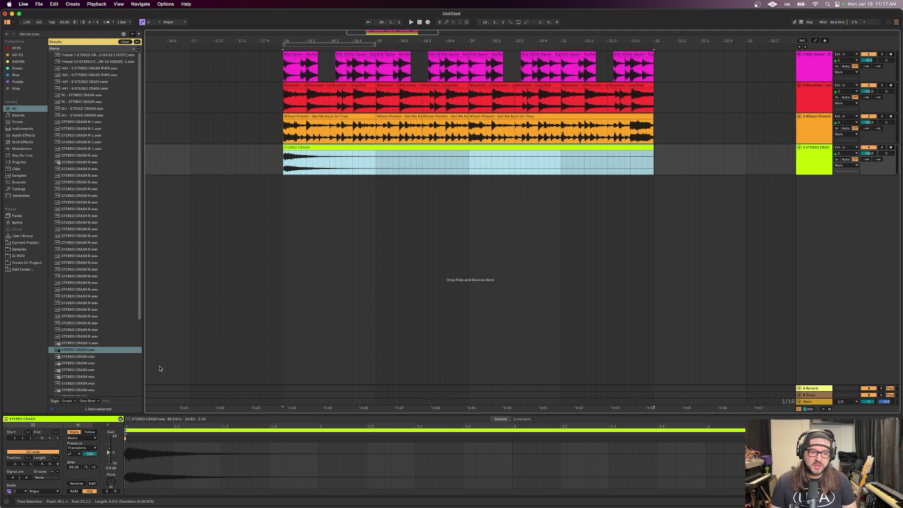
Trim the STEREO CRASH clip so it ends at bar 20, and duplicate it to fill bars 20 to 22.
left_click_drag(724, 162, 508, 166)
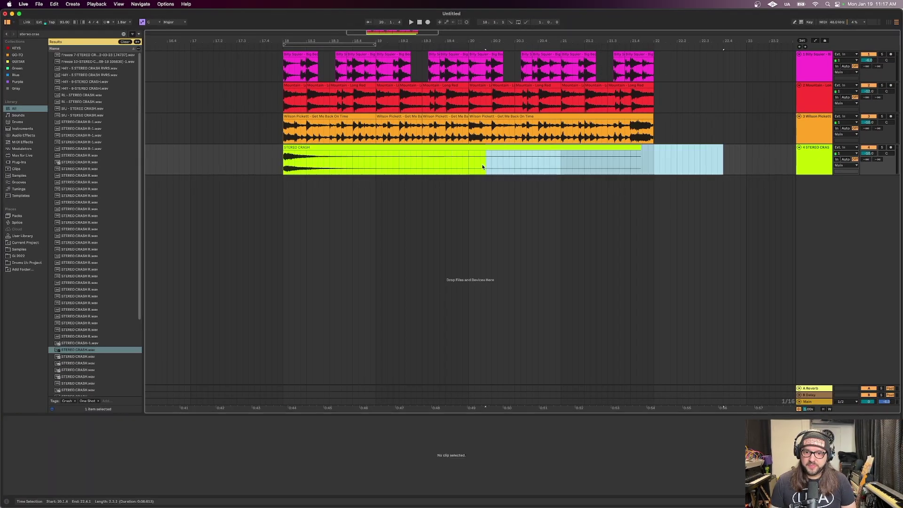
key("Delete")
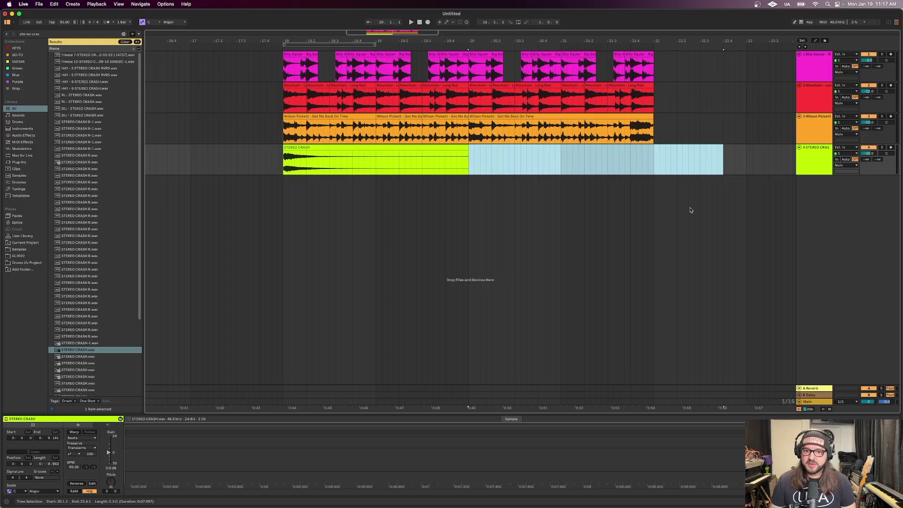
left_click(869, 154)
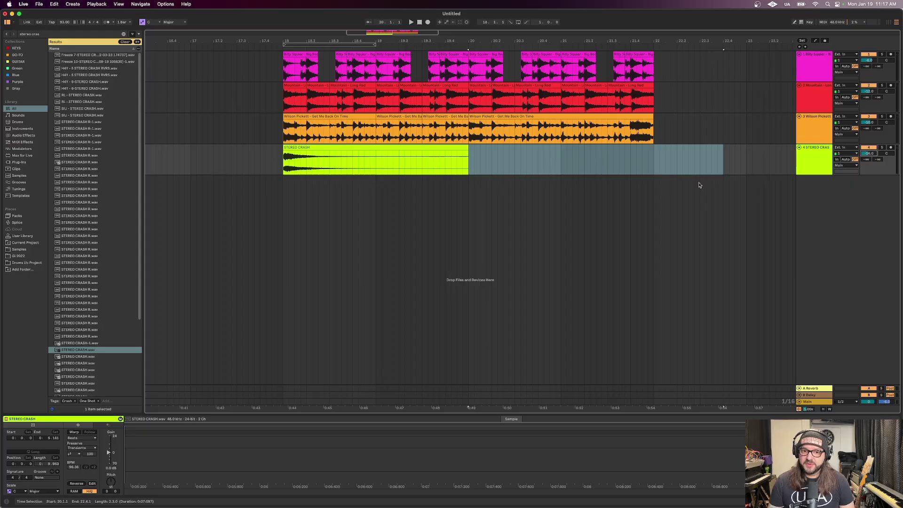
left_click(295, 147)
key("super+d")
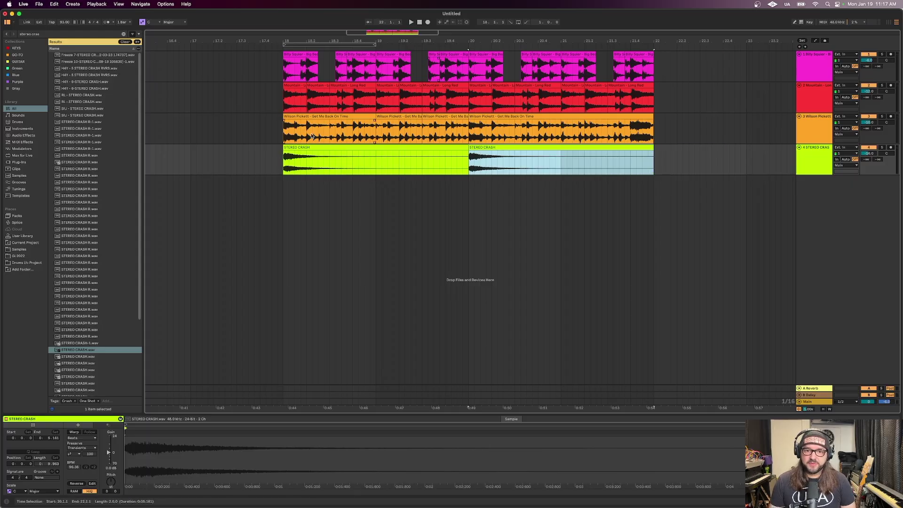
Play the layered beat from bar 18 and set the crash track's volume to -13 dB by ear.
left_click(280, 158)
key("space")
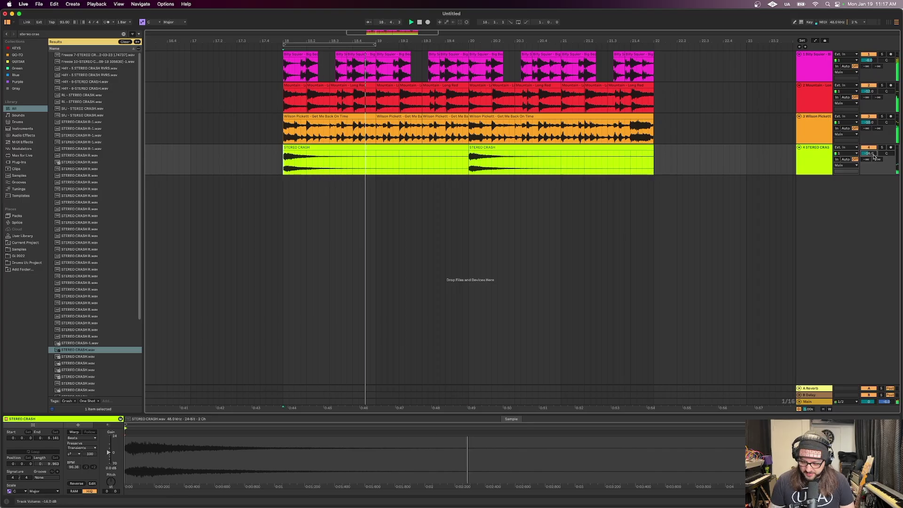
scroll(874, 156, "up", 4)
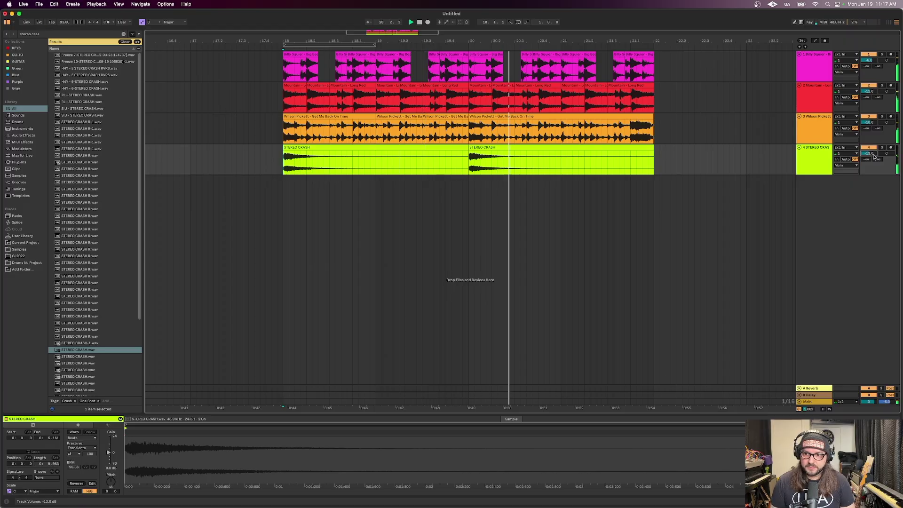
Add a MIDI track, search the library for "f trian", load F-triangle open 1.wav as its instrument and turn its sustain all the way down.
double_click(815, 197)
key("space")
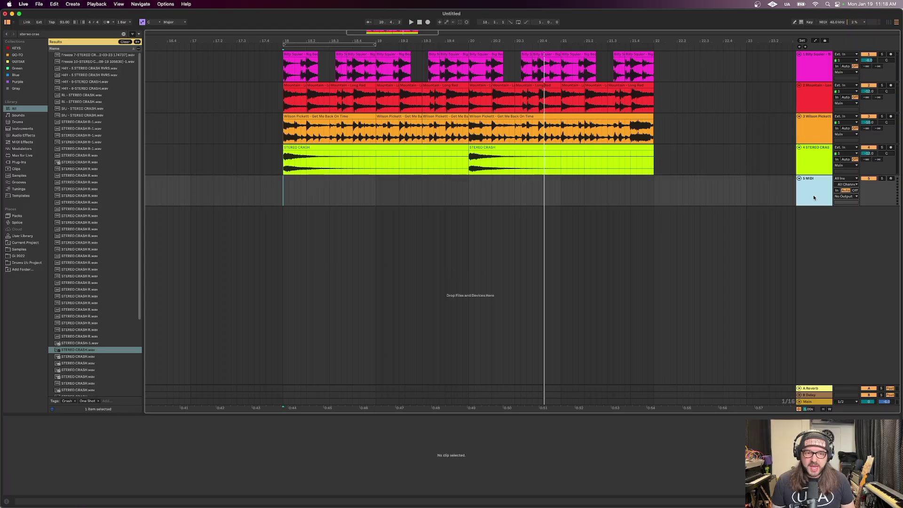
double_click(57, 34)
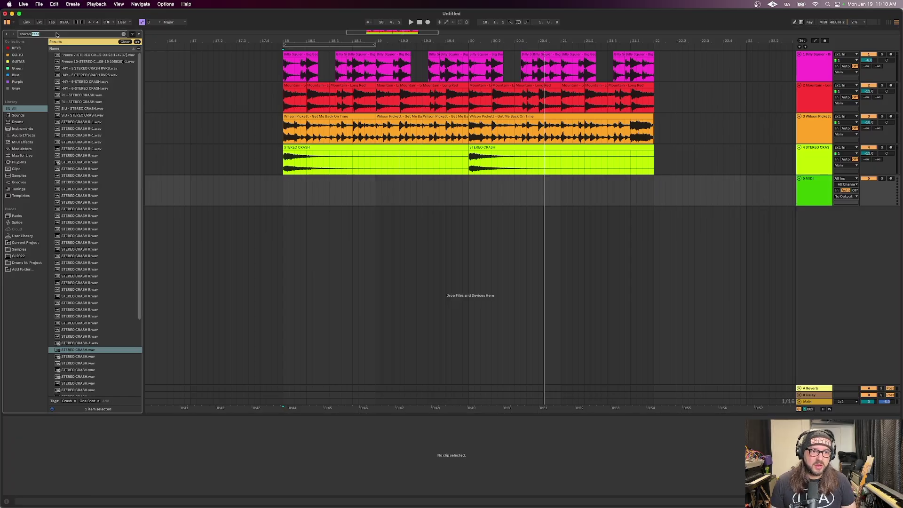
type("f t")
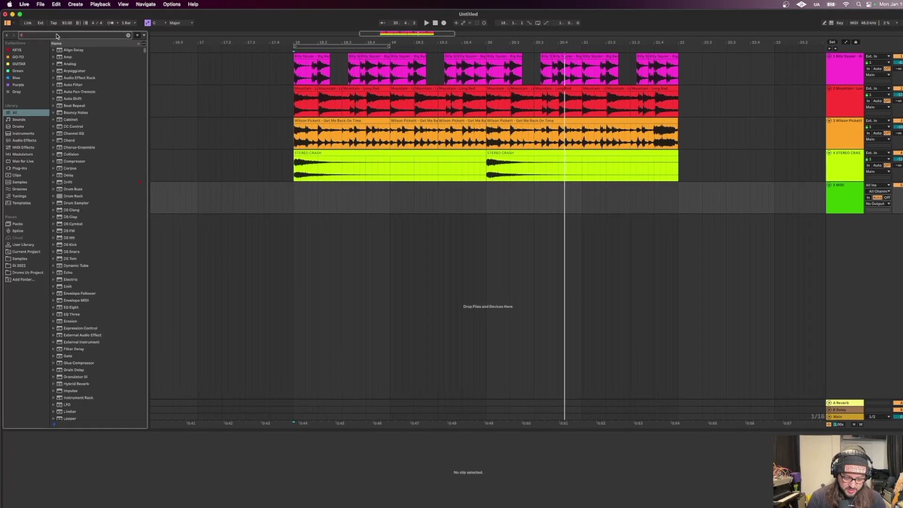
type("rian")
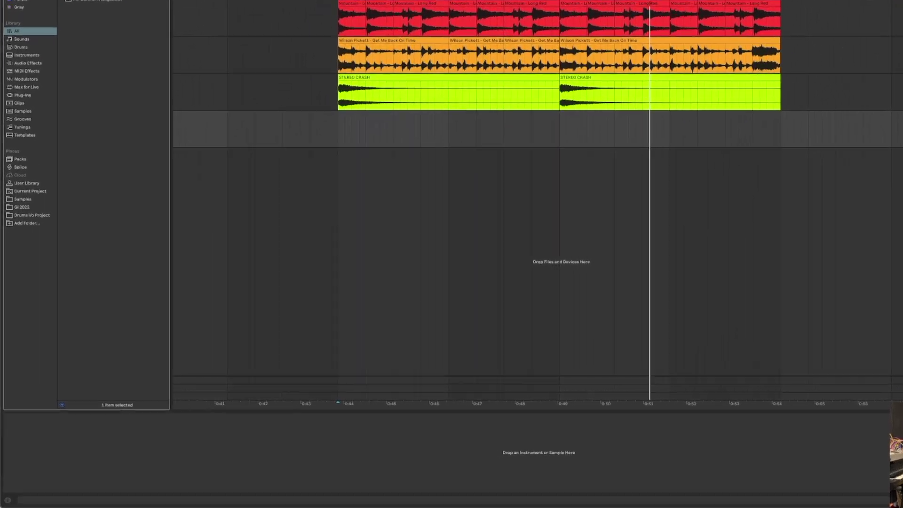
left_click_drag(95, 2, 189, 445)
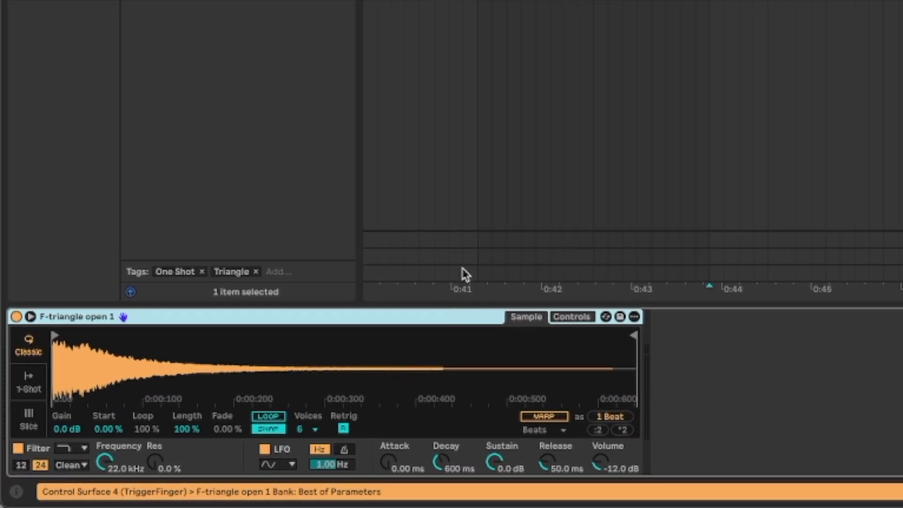
left_click_drag(495, 463, 495, 498)
Create a one-bar MIDI clip at bar 18 on the triangle track and enter a sixteenth-note rhythm in its first two beats.
left_click_drag(310, 163, 414, 167)
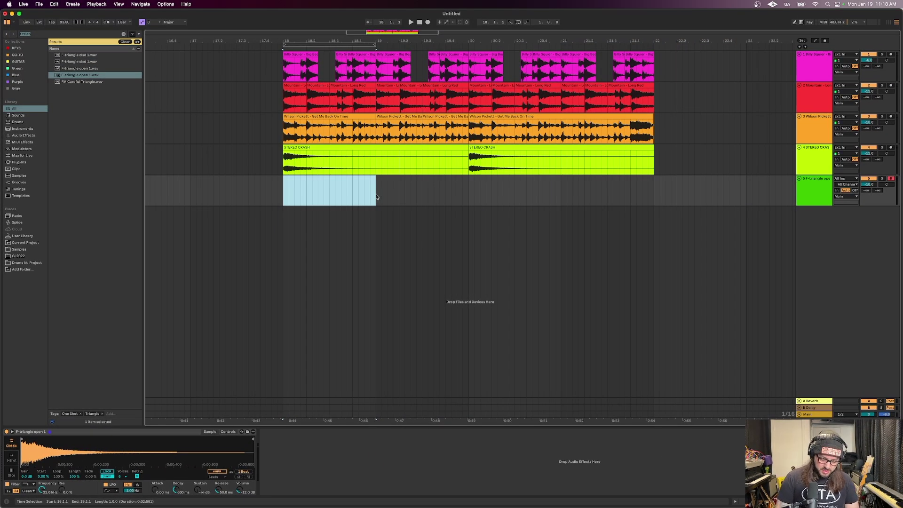
key("super+shift+m")
left_click_drag(270, 414, 271, 380)
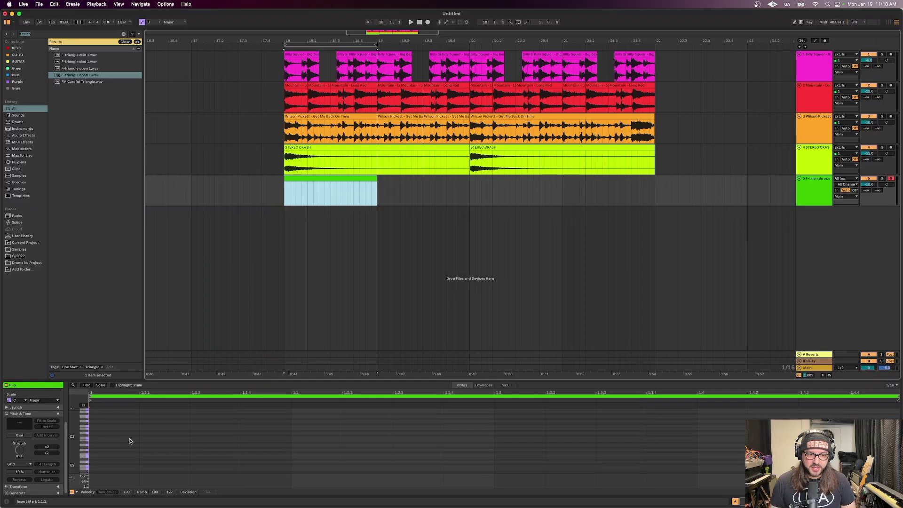
double_click(98, 438)
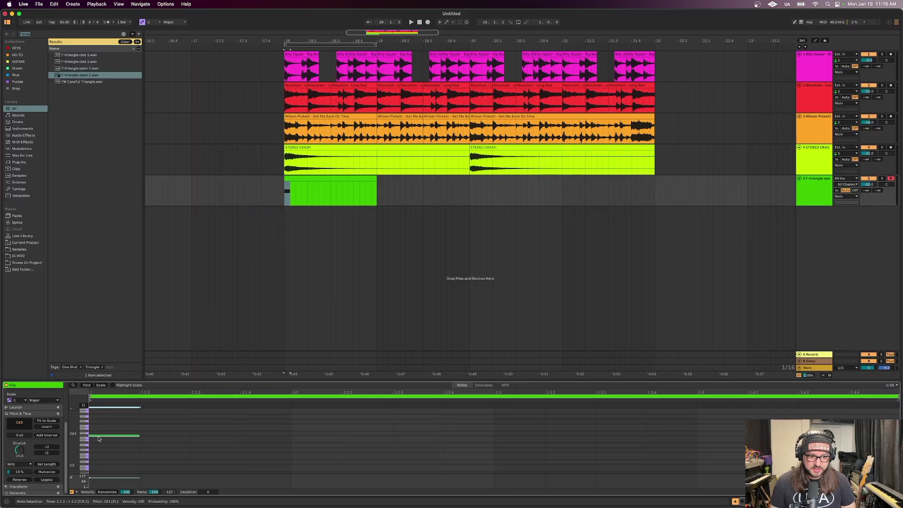
double_click(198, 438)
double_click(258, 438)
key("super+d")
left_click_drag(293, 422, 443, 422)
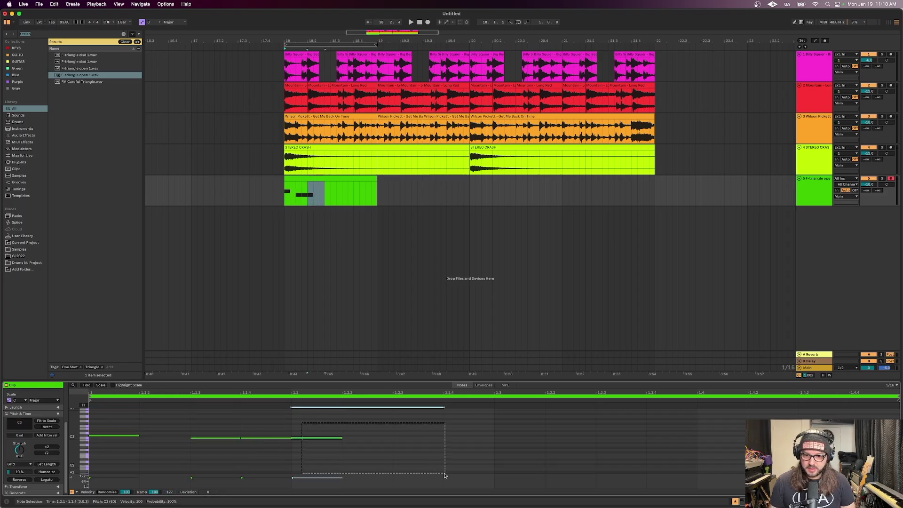
key("super+d")
Duplicate the two-beat triangle pattern into the second half of the clip and lower the C#3 notes to C3.
left_click_drag(107, 419, 495, 421)
key("super+d")
key("space")
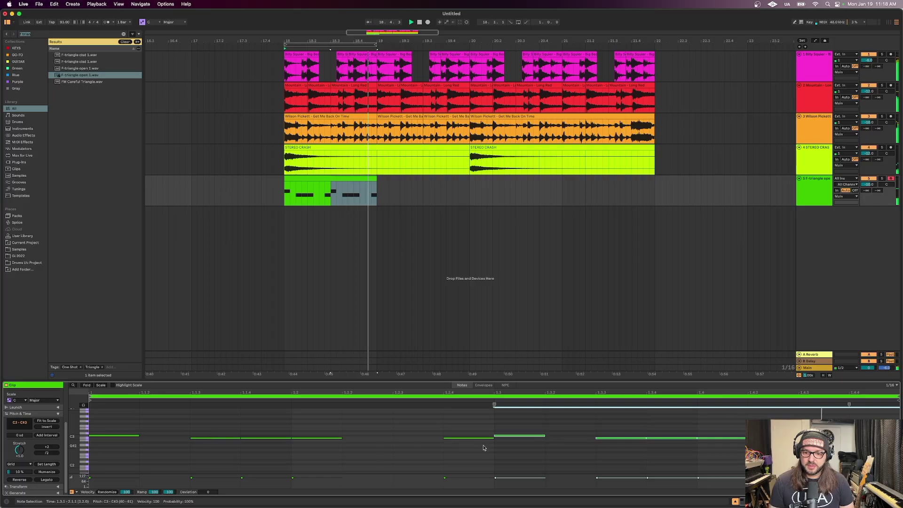
left_click(540, 425)
left_click_drag(534, 425, 124, 438)
key("Down")
Audition the triangle from bar 18 and automate its Decay down to 187 ms between 18.1.3 and 18.2.
left_click(305, 190)
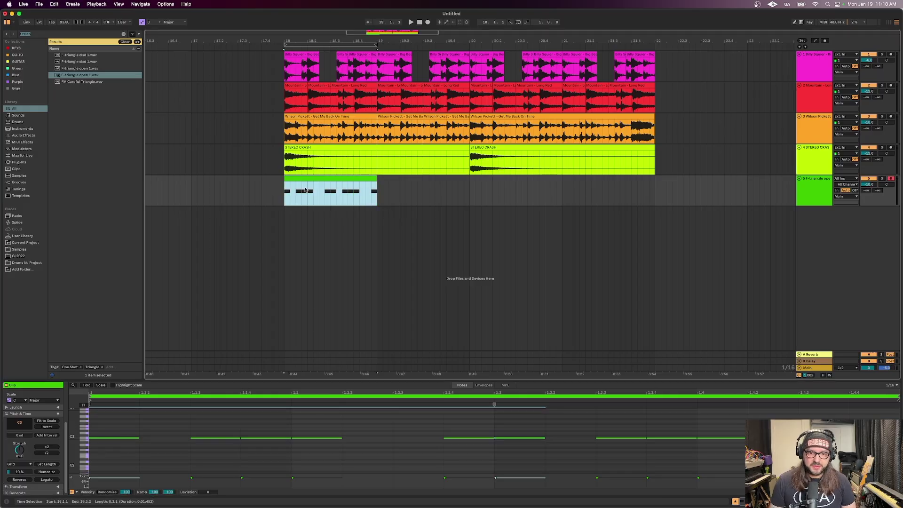
key("shift+Tab")
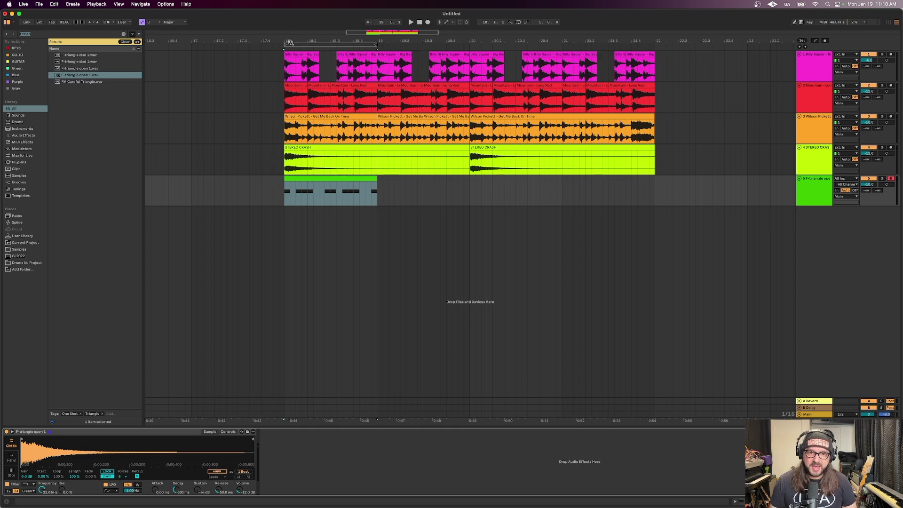
left_click_drag(292, 42, 266, 192)
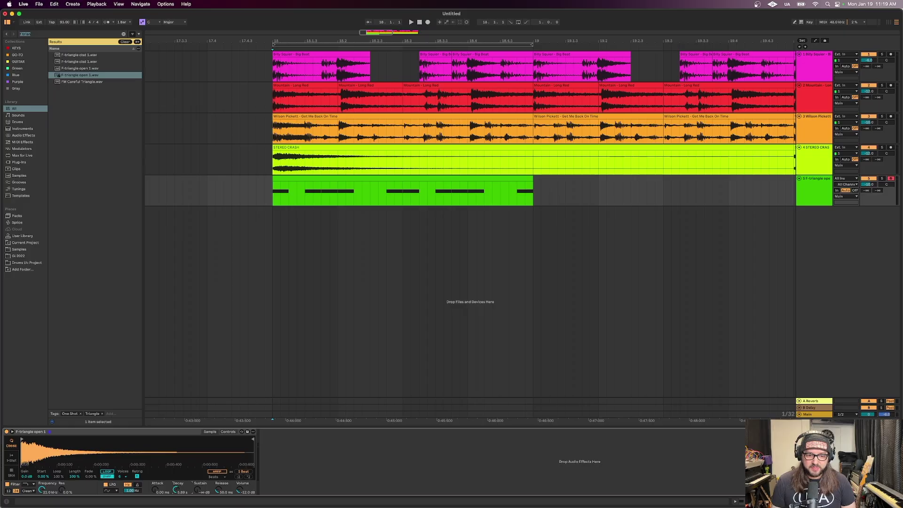
key("space")
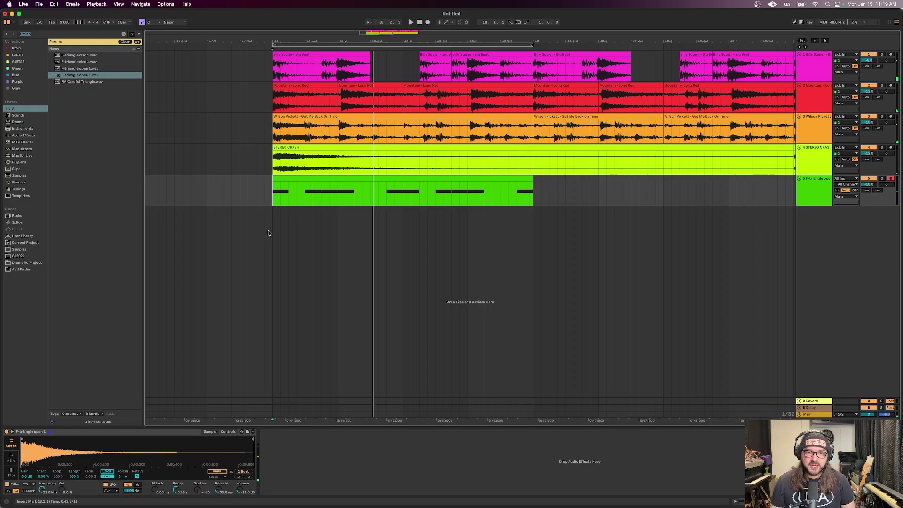
key("a")
left_click_drag(305, 195, 337, 196)
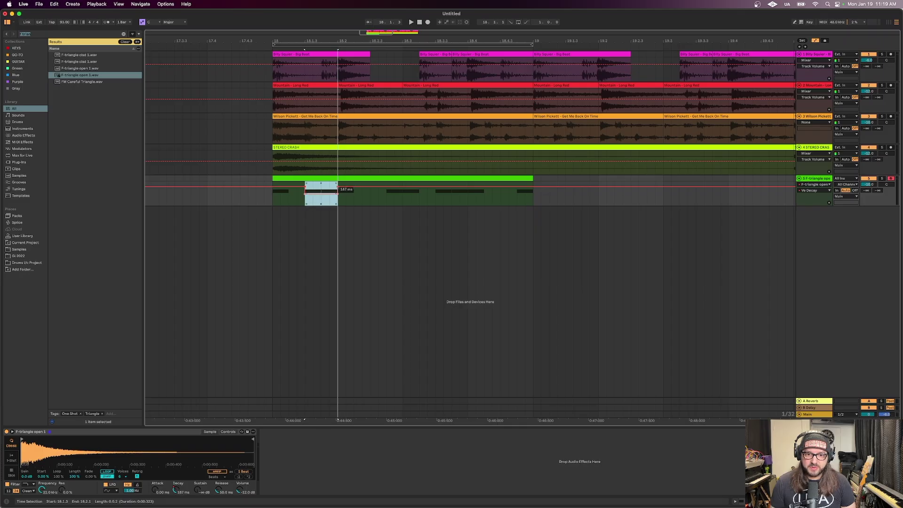
Solo the triangle track and play it from bar 18 to check the Decay automation.
left_click(272, 202)
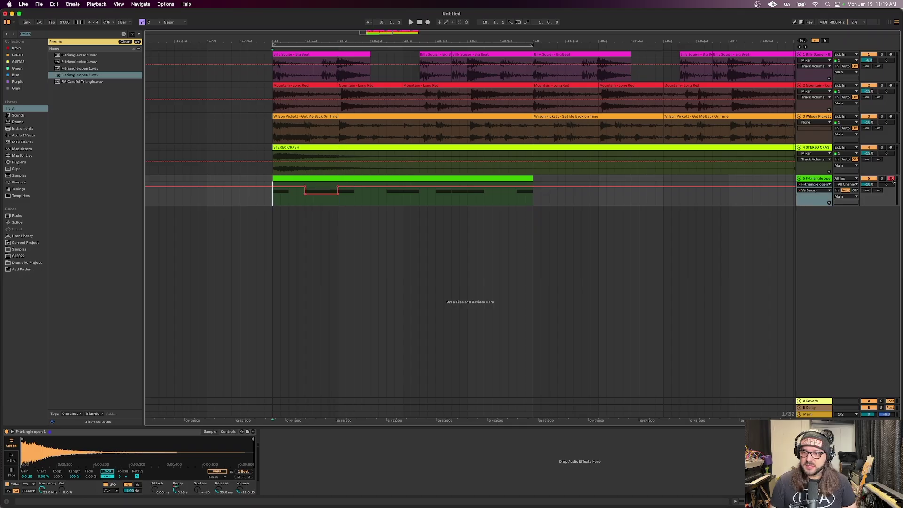
left_click(883, 180)
key("space")
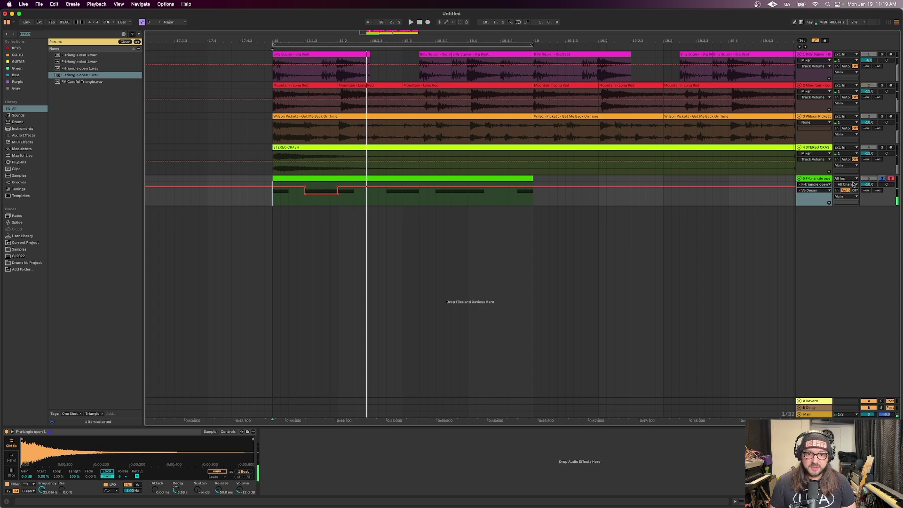
key("space")
Repeat the first beat's Decay automation through bar 18, unsolo the triangle track and duplicate its clip out to bar 22.
left_click_drag(273, 203, 336, 206)
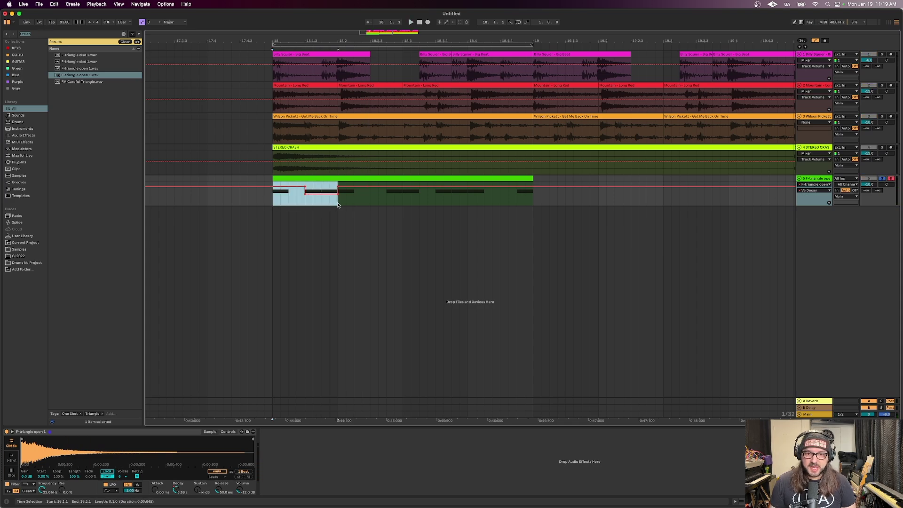
key("super+d")
key("super+d")
key("super+d")
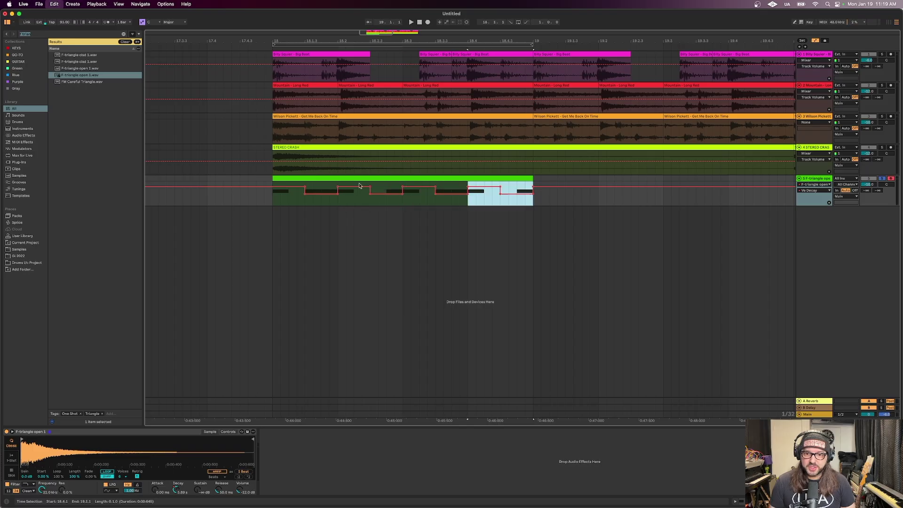
left_click(882, 181)
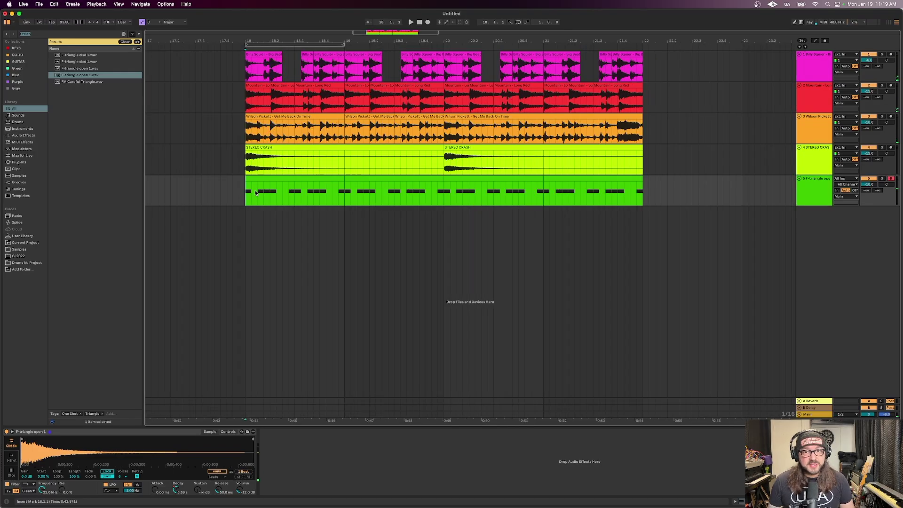
Play the full beat from bar 18, pan the triangle track to about 22R and lower its volume.
key("space")
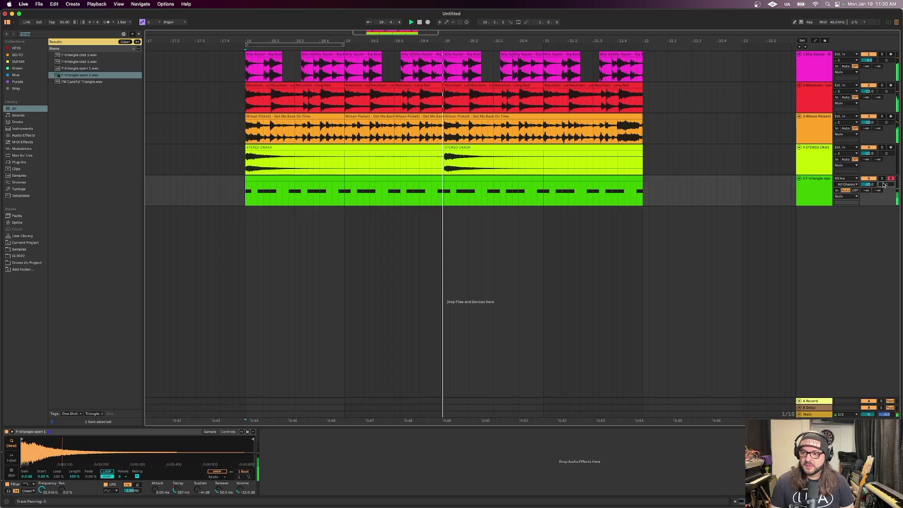
left_click_drag(884, 185, 885, 174)
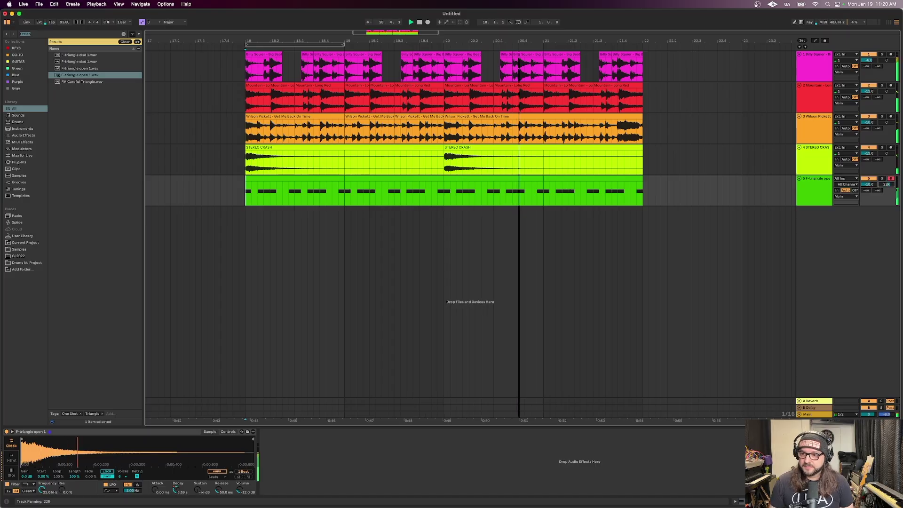
left_click_drag(869, 184, 869, 189)
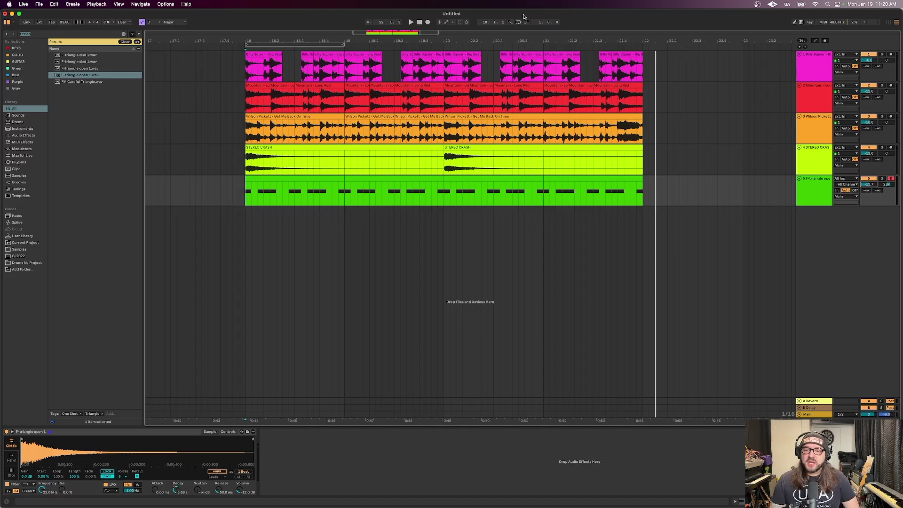
Search the library for "the big beat" and place Billy Squier - The Big Beat.wav on a new track at bar 18.
left_click(809, 193)
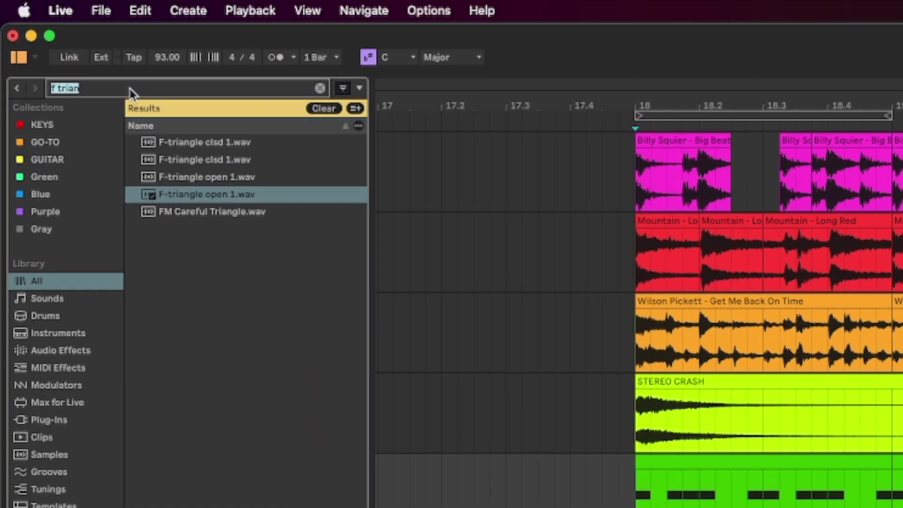
type("the bl")
type("gb")
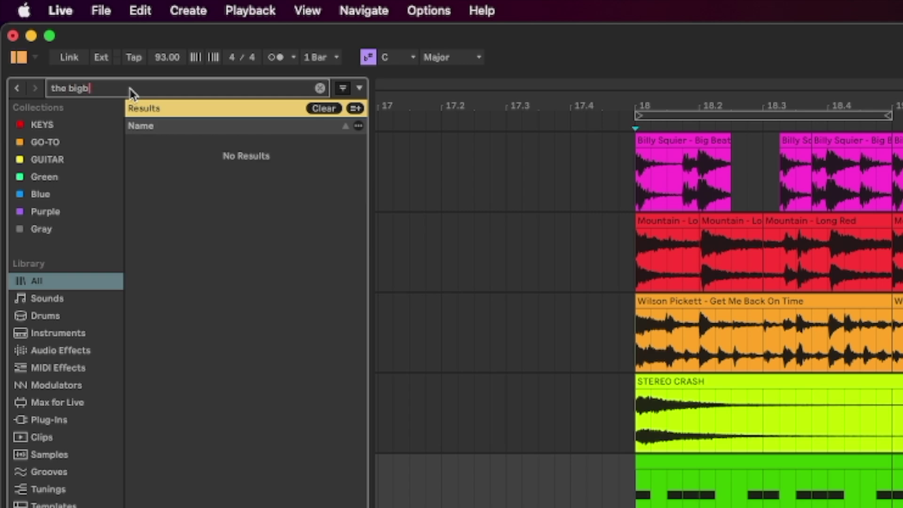
key("BackSpace")
key("BackSpace")
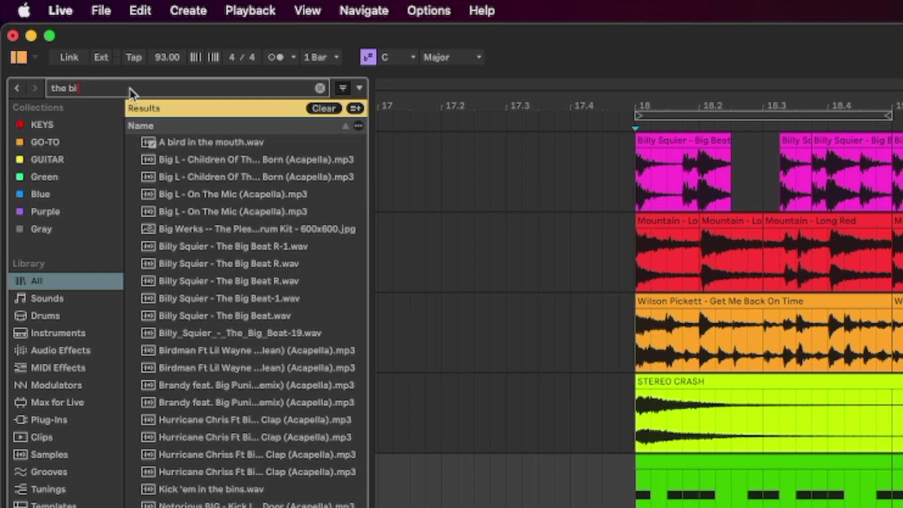
type("g beat")
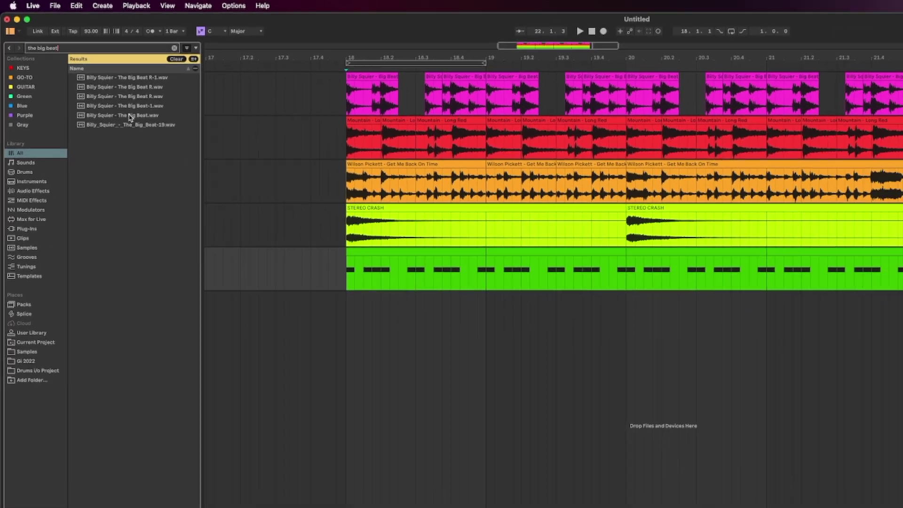
left_click_drag(240, 214, 731, 507)
left_click_drag(283, 260, 247, 250)
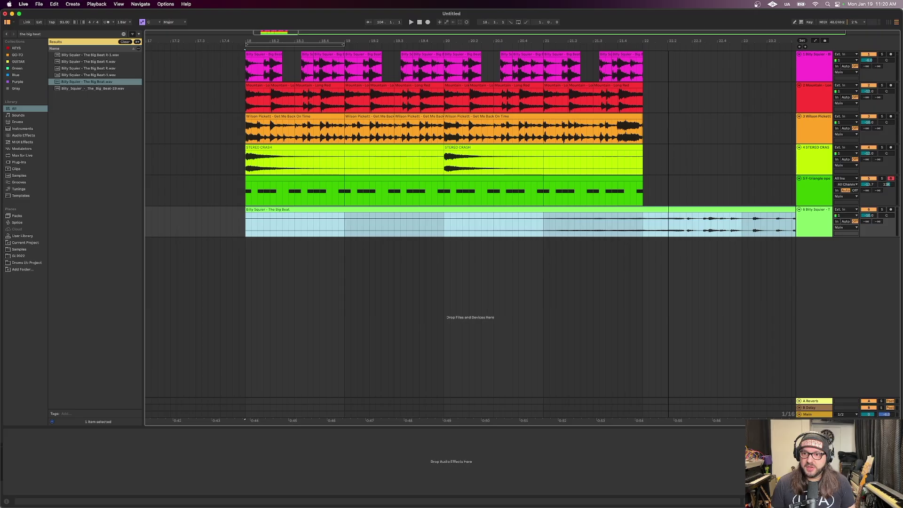
scroll(539, 67, "right", 3)
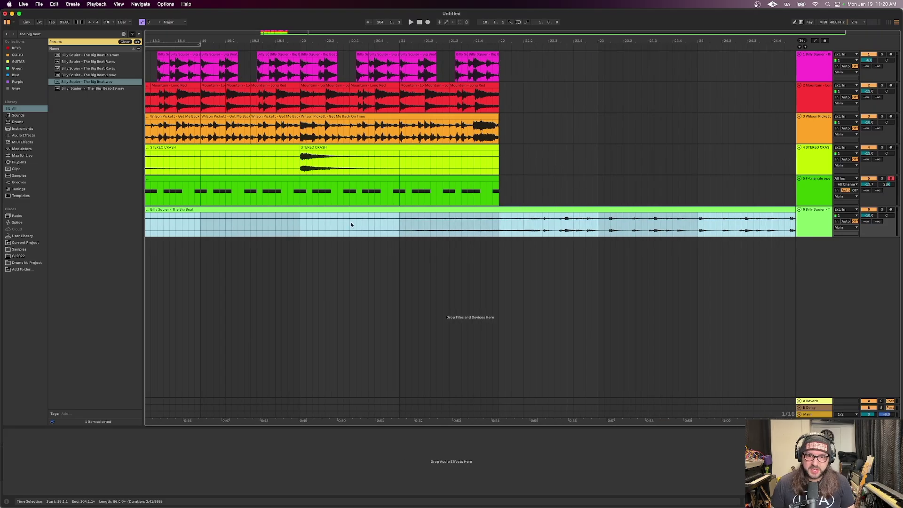
Cut The Big Beat clip at 22.2.4, delete everything after the cut and reverse the remaining section.
left_click(542, 224)
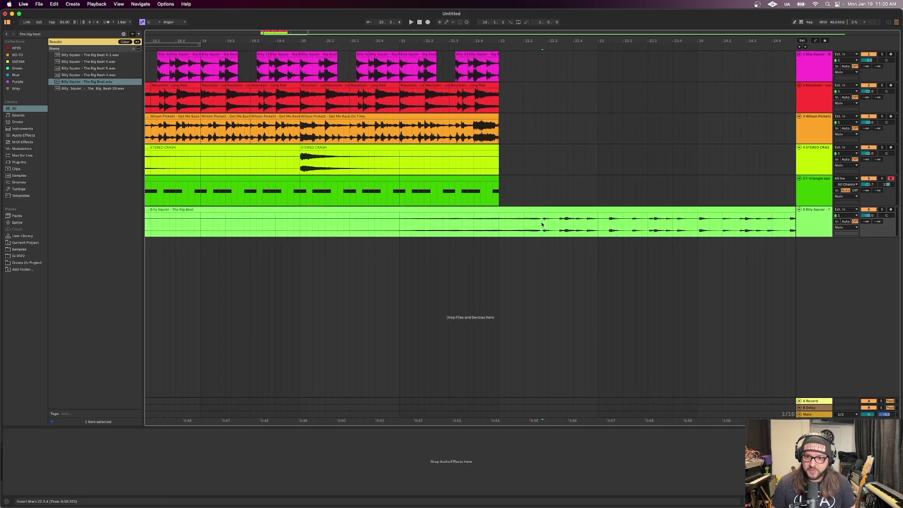
key("shift+End")
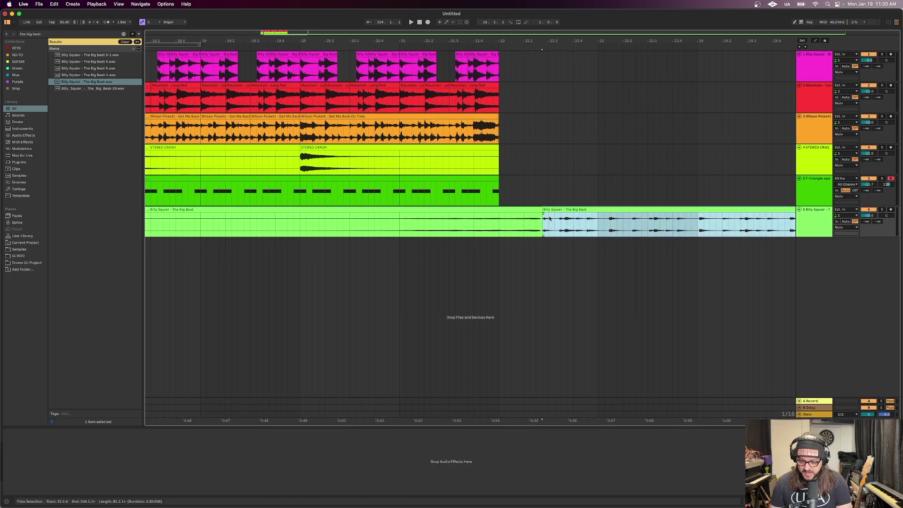
key("shift+Home")
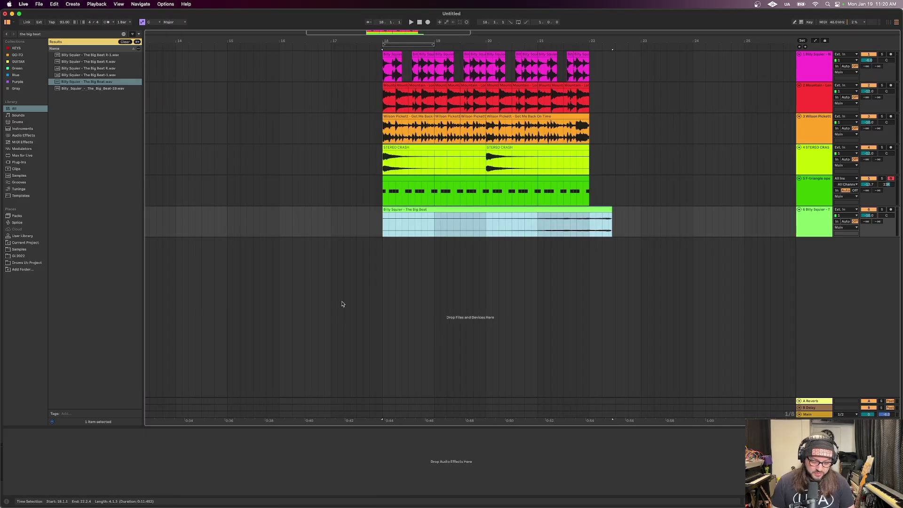
key("shift+Tab")
left_click(265, 406)
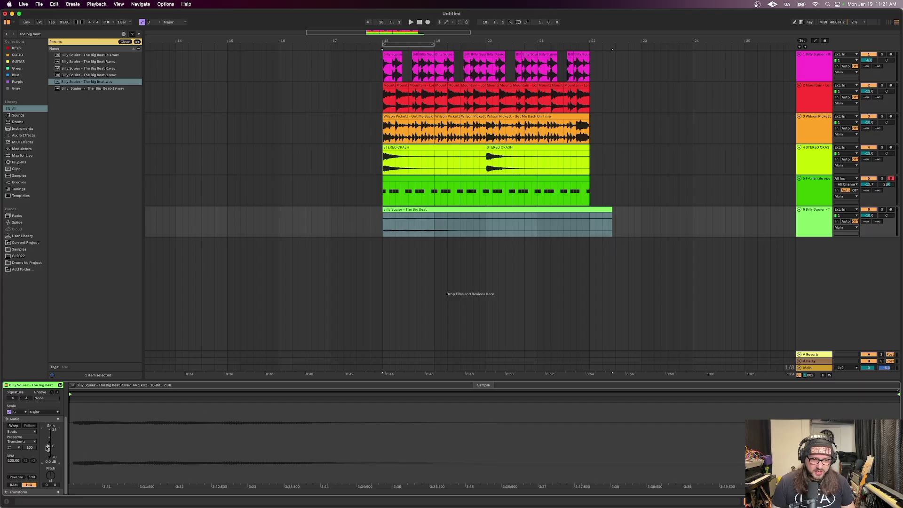
Raise the reversed clip's gain to 15.6 dB and reduce it to one bar of sustained tone from bar 18 to 19.
left_click_drag(50, 438, 50, 433)
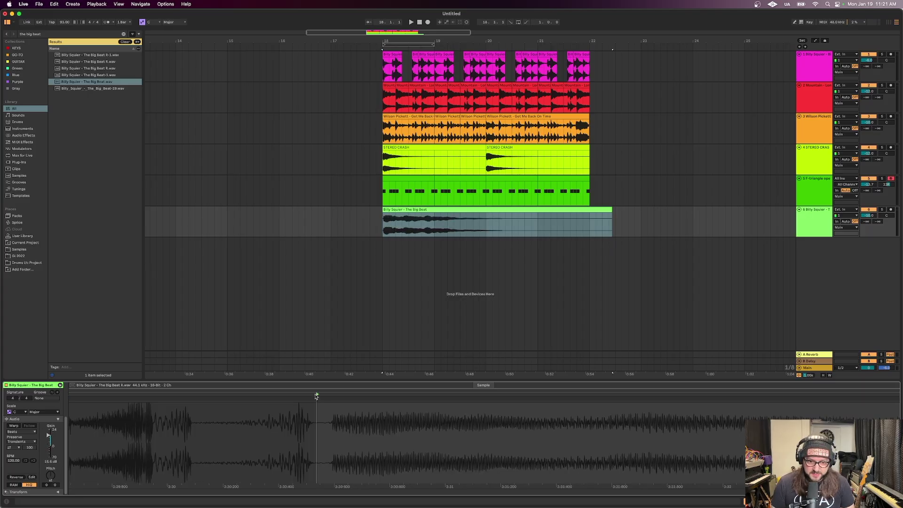
left_click_drag(378, 395, 240, 324)
left_click_drag(434, 224, 613, 233)
key("Delete")
scroll(410, 128, "up", 5)
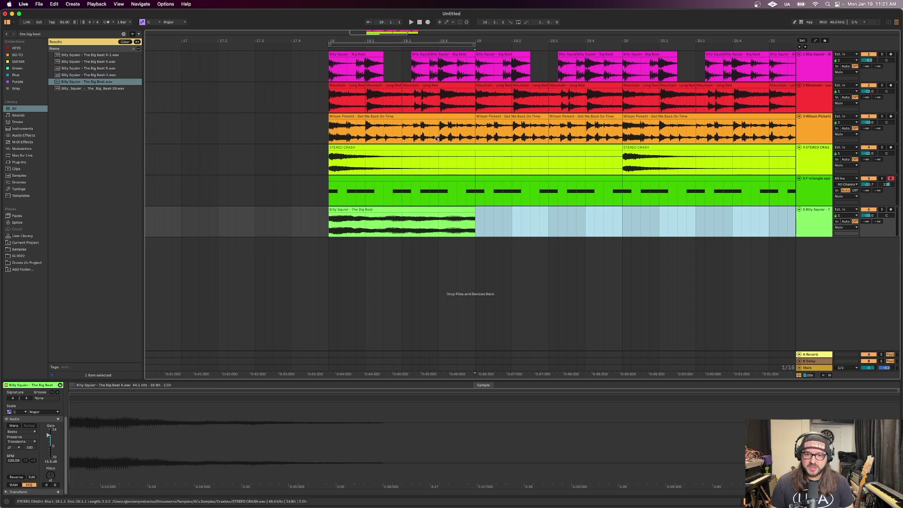
left_click(413, 235)
key("shift+Tab")
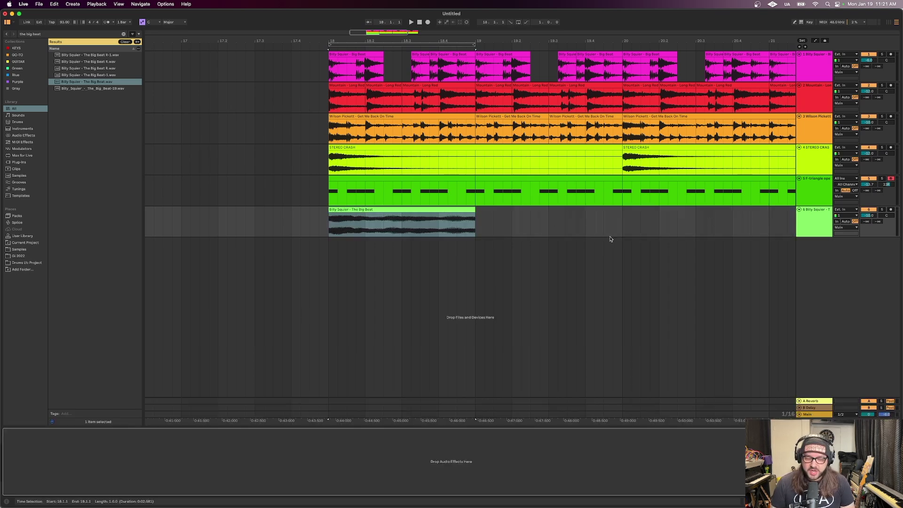
Search the library for "sat", add Saturator to the reversed Big Beat track and set its curve to Hard Curve.
left_click(519, 223)
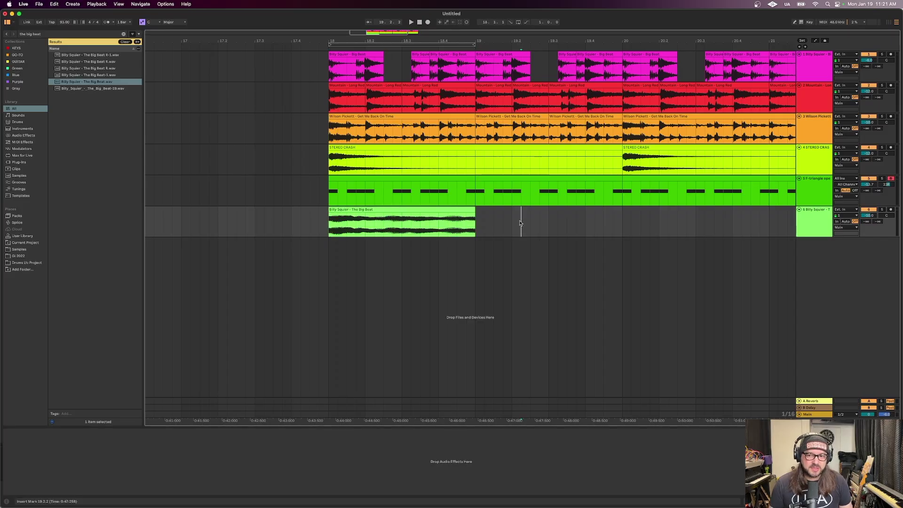
key("super+f")
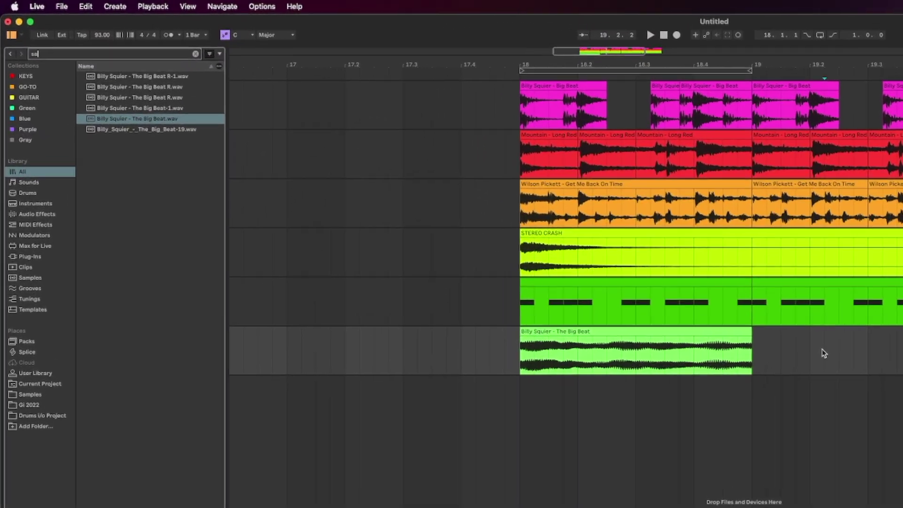
type("sat")
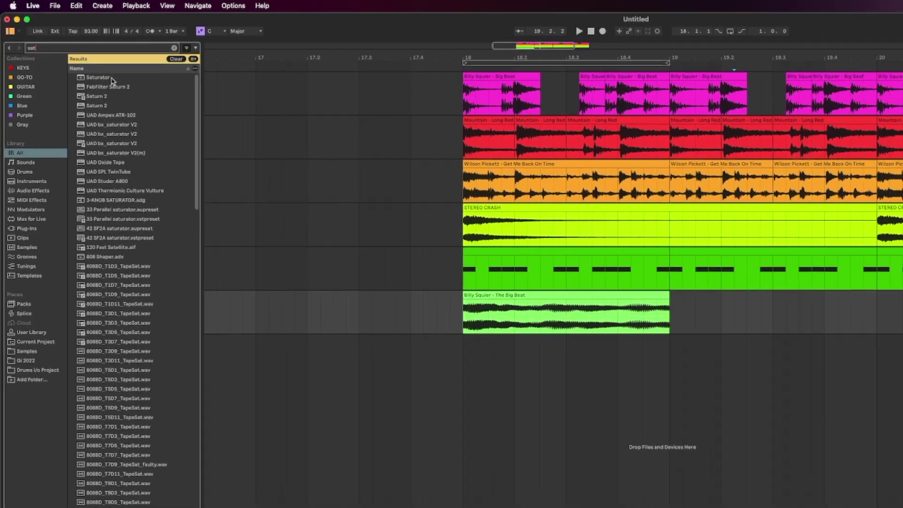
double_click(128, 101)
left_click(26, 437)
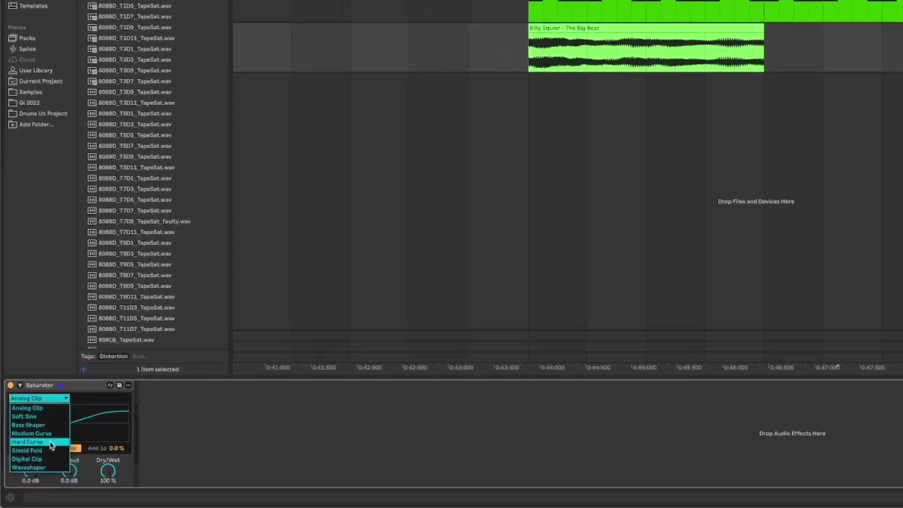
left_click(17, 465)
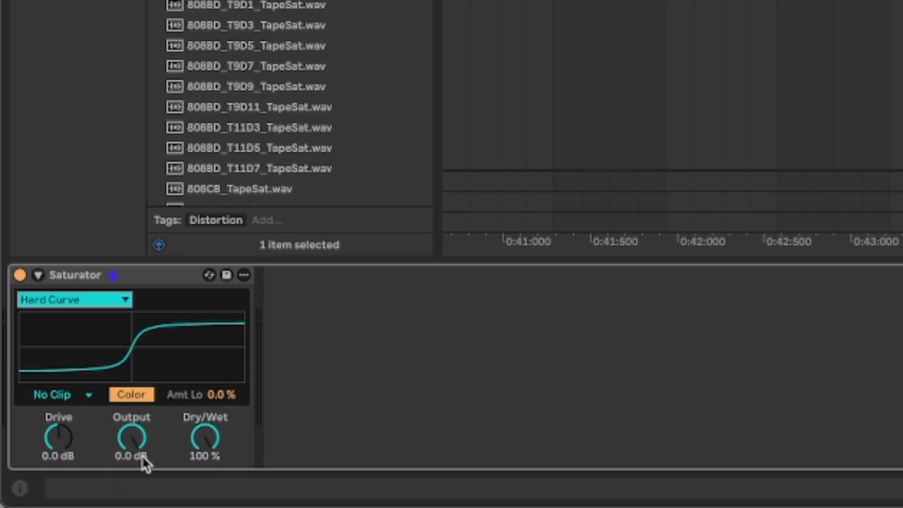
Set the Saturator's Dry/Wet to 50 %, Drive to 2.9 dB and Output to -9.7 dB.
left_click_drag(200, 435, 200, 464)
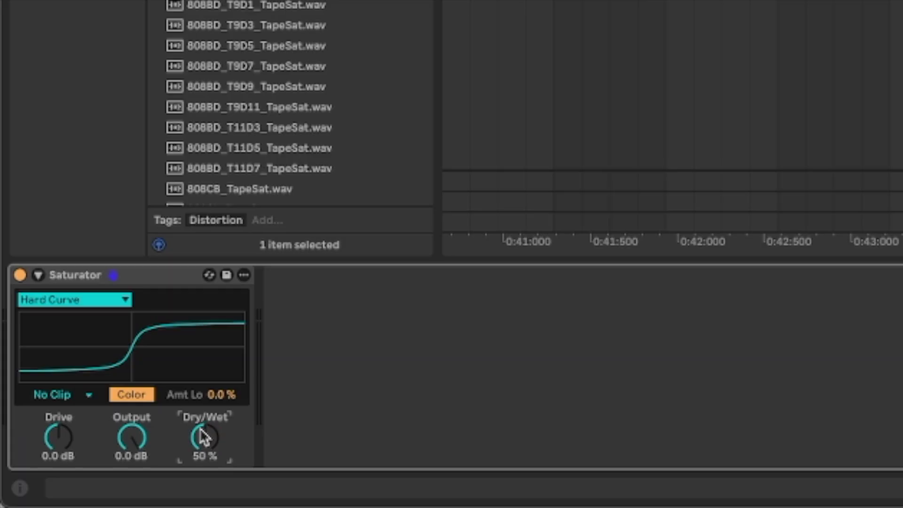
left_click(60, 441)
key("Up")
key("Up")
key("Up")
key("Up")
key("Up")
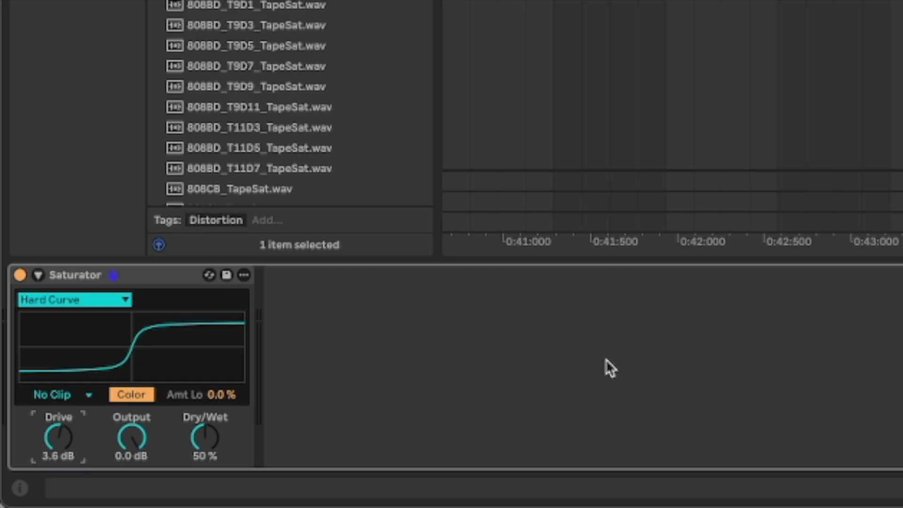
key("Down")
left_click_drag(142, 437, 141, 466)
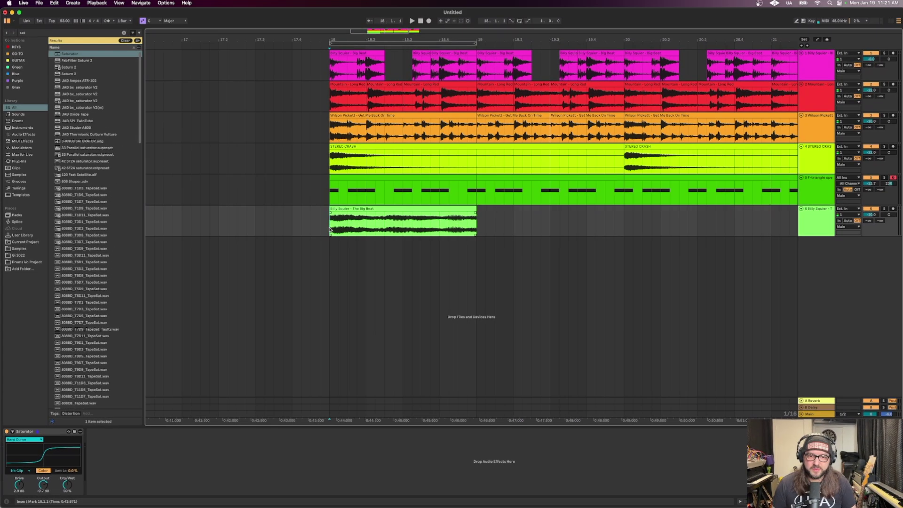
Solo the saturated drone track, play it from bar 18 and unsolo it.
left_click(884, 209)
key("space")
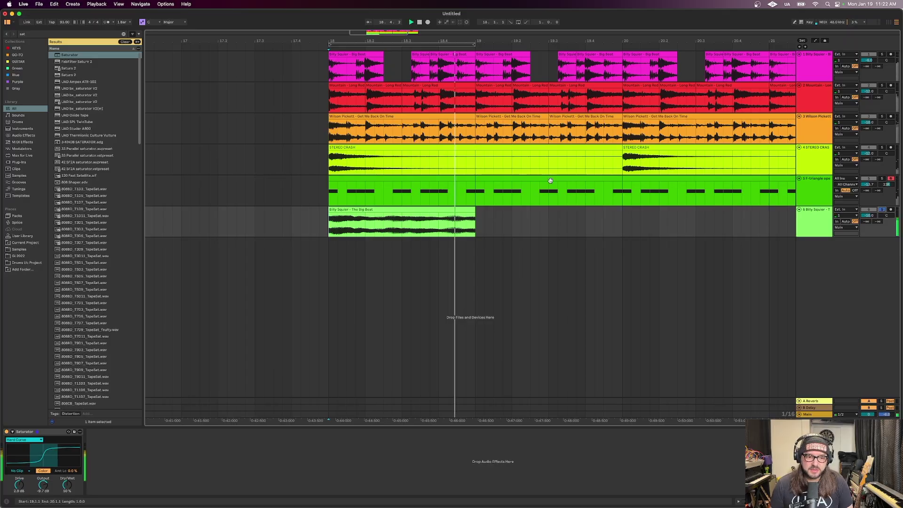
key("space")
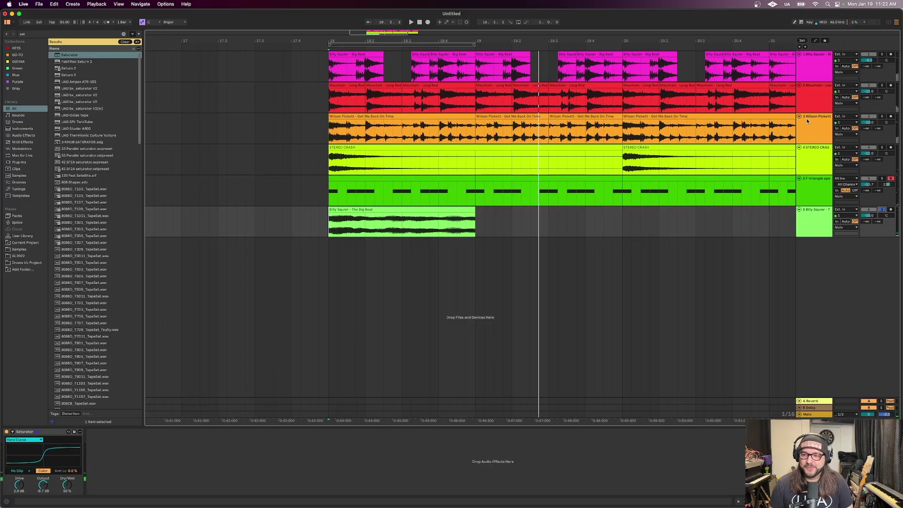
left_click(882, 209)
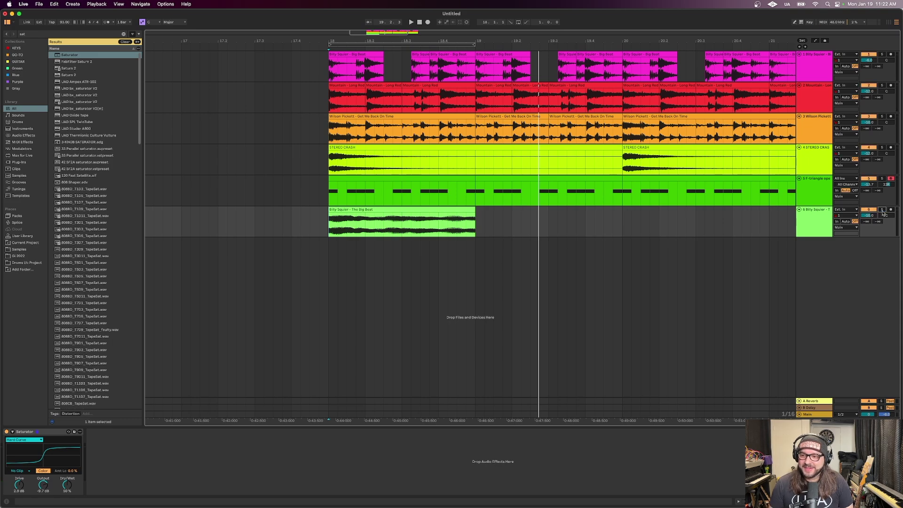
Search the library for "delay" and add Delay after the Saturator on the drone track.
left_click(370, 347)
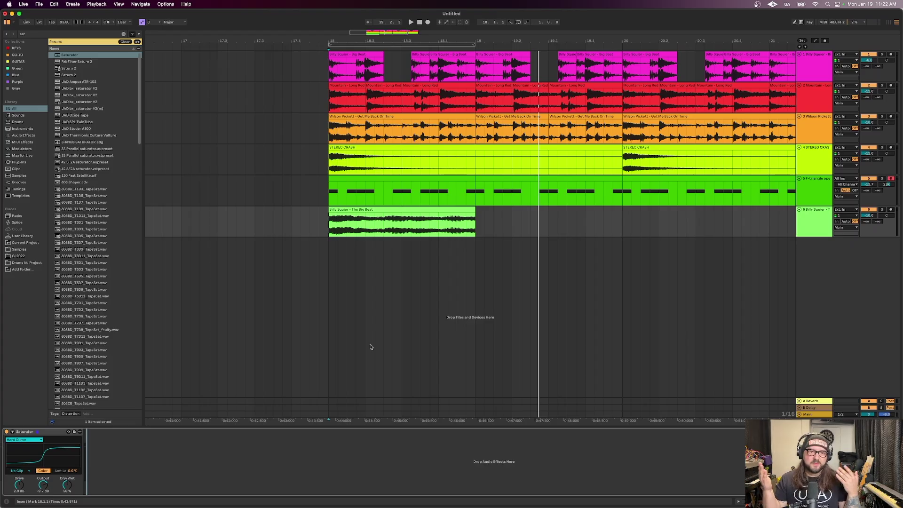
key("super+f")
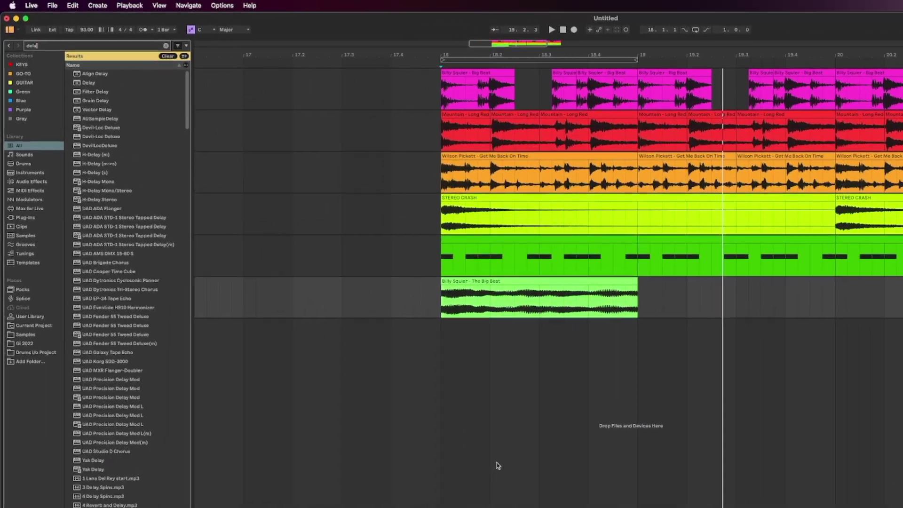
type("delay")
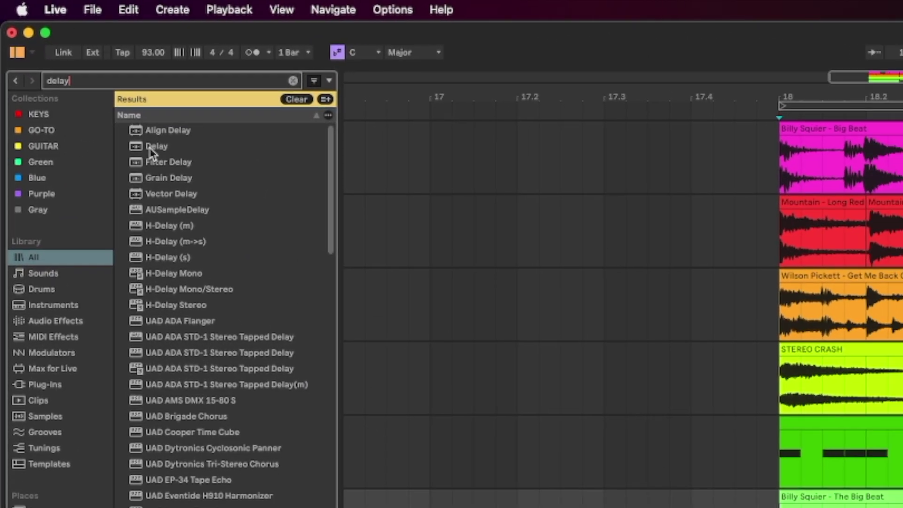
double_click(155, 147)
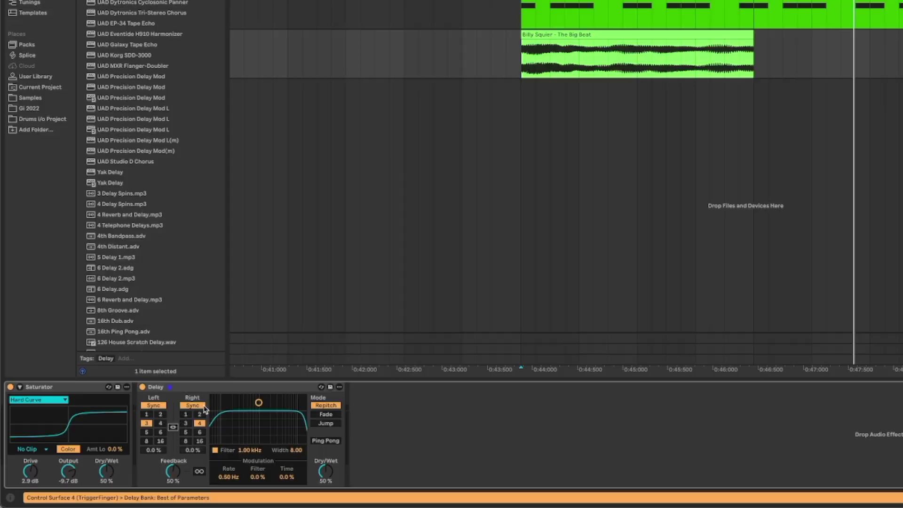
Unsync the Delay with 80.2 ms left, 95.7 ms right, 0 % feedback and the filter off, and play the soloed drone.
left_click(124, 456)
left_click(221, 364)
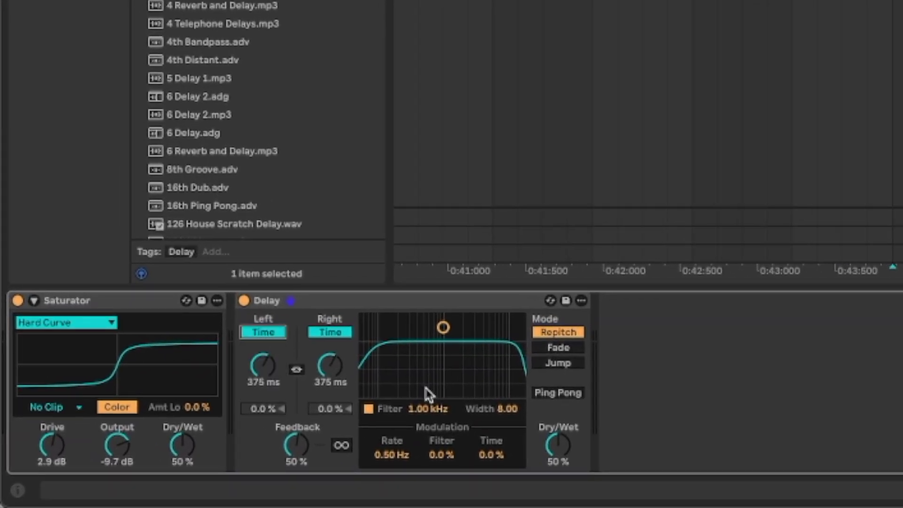
left_click_drag(213, 393, 214, 396)
left_click_drag(263, 365, 263, 391)
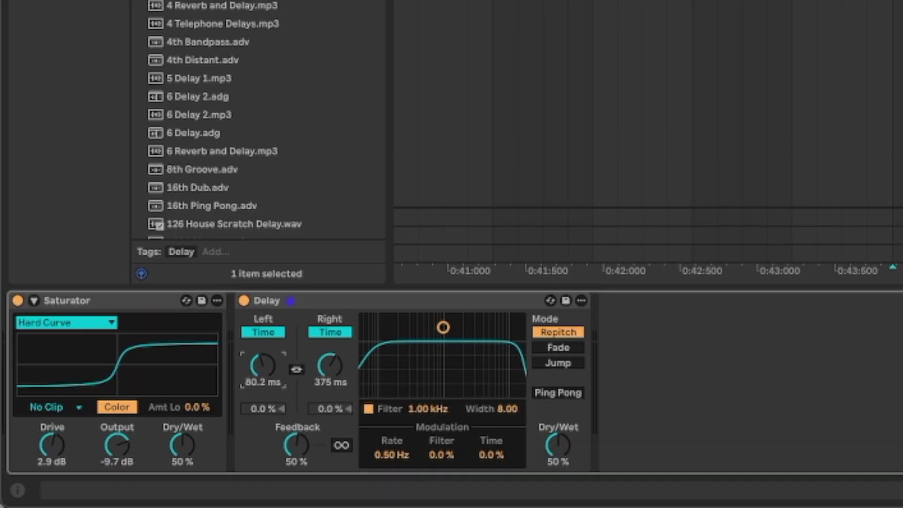
left_click_drag(330, 365, 330, 384)
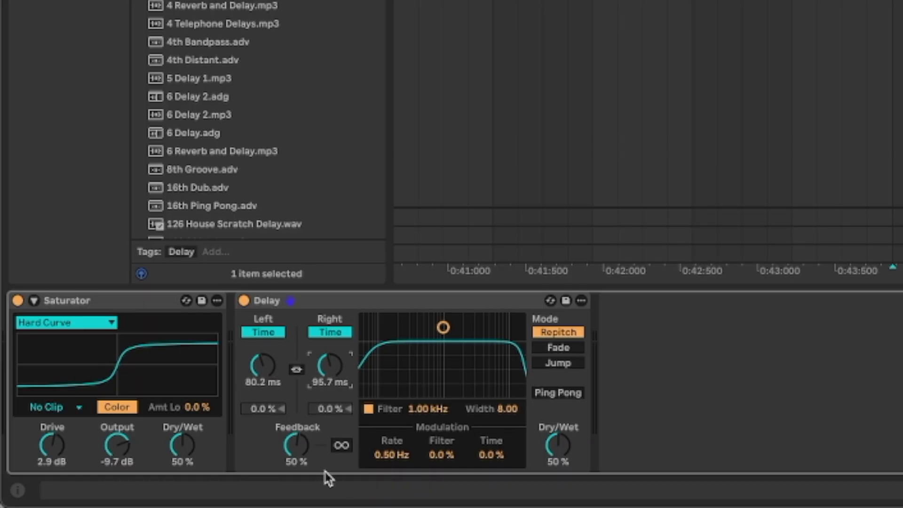
left_click_drag(299, 452, 298, 475)
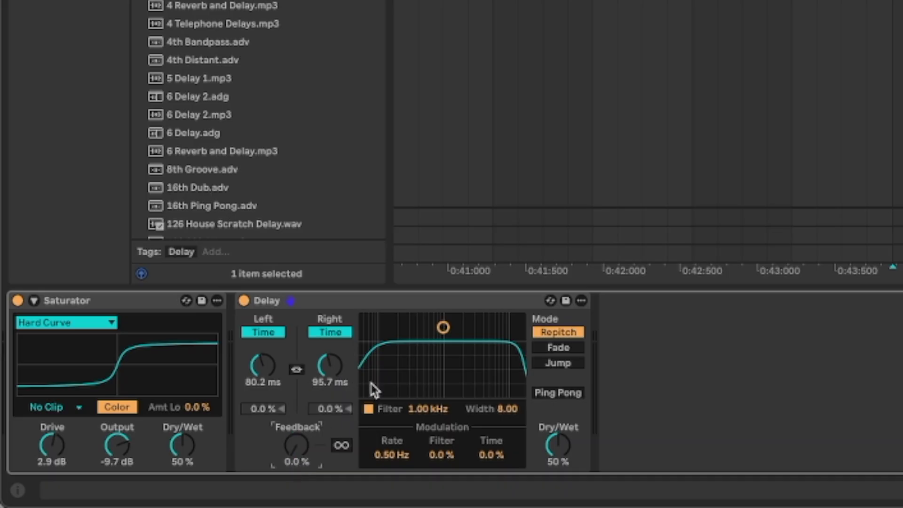
left_click(369, 408)
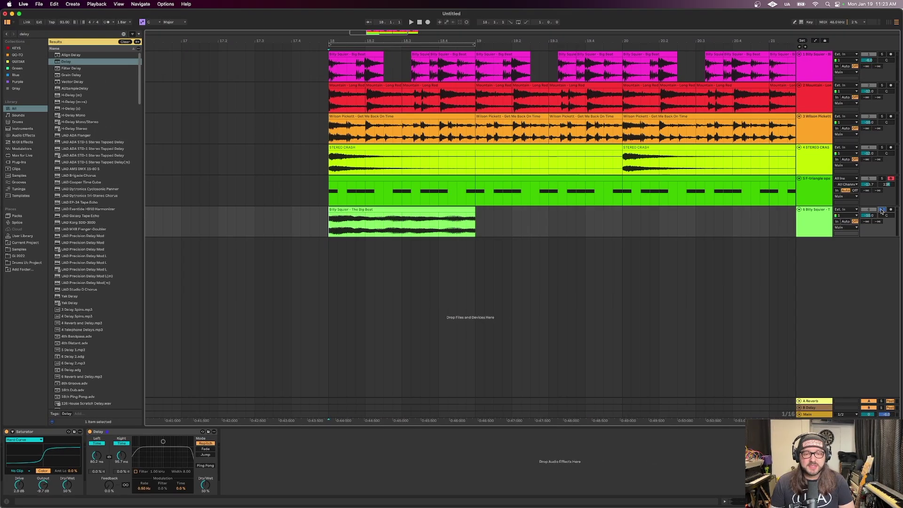
key("space")
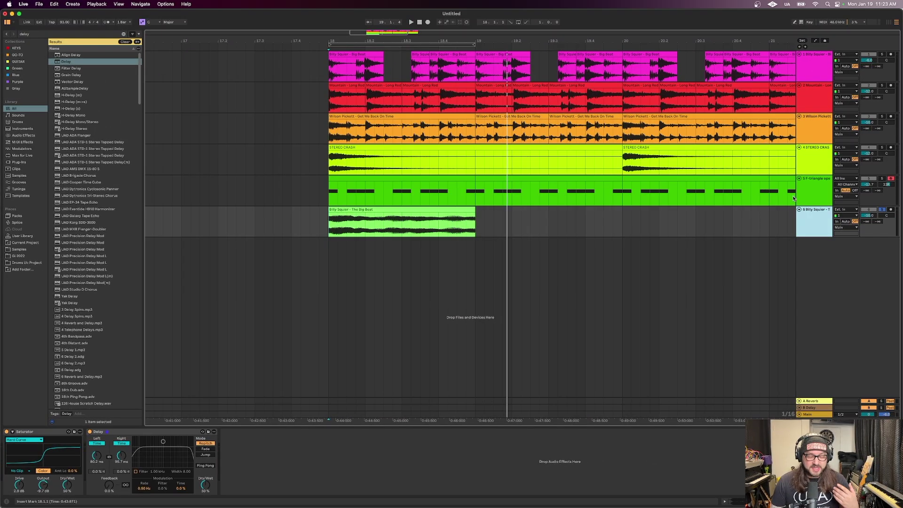
Duplicate the drone track, transpose the copied clip down 12 semitones and trim it to end at bar 19.
key("super+d")
left_click(387, 243)
key("shift+Tab")
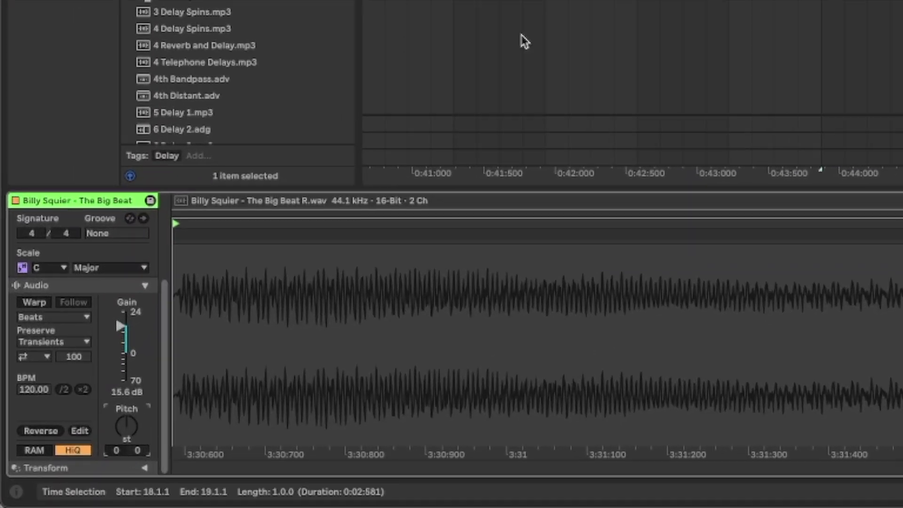
key("shift+Down")
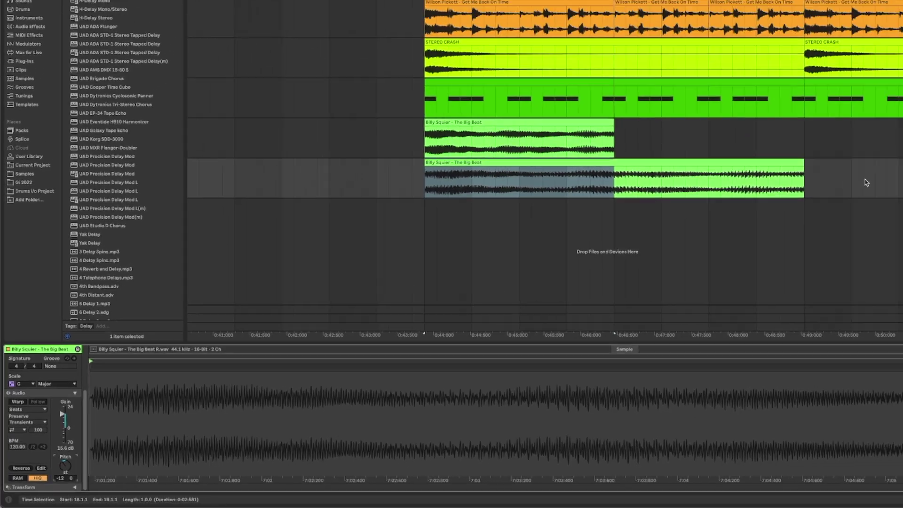
left_click_drag(867, 182, 617, 189)
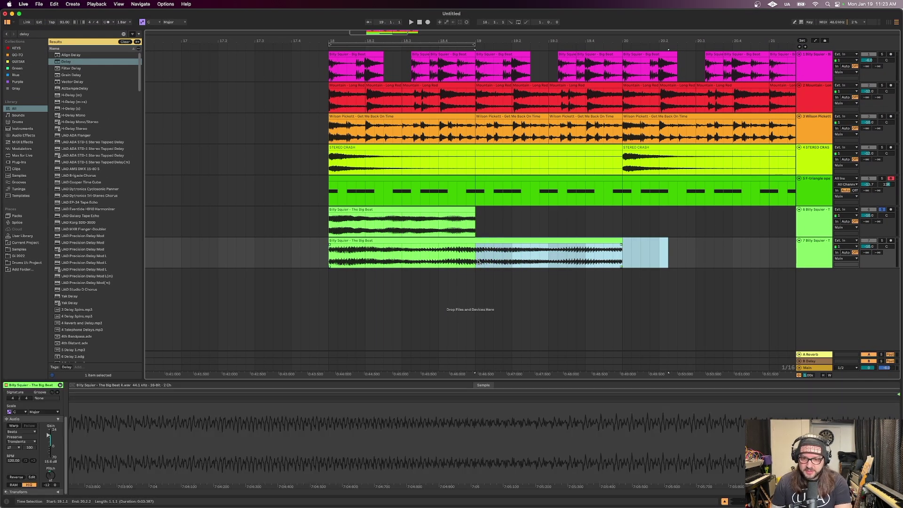
key("Delete")
Turn off the Delay on the lower-octave drone track and play it soloed from bar 18.
key("shift+Tab")
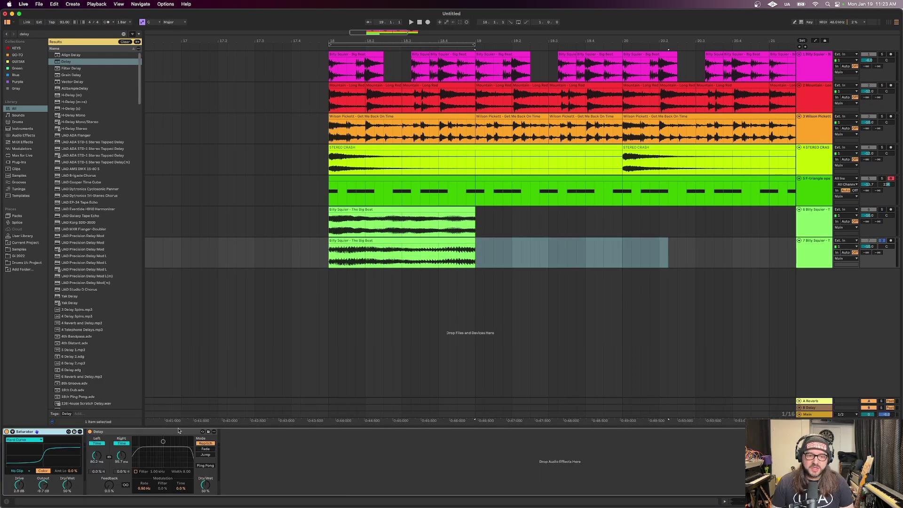
left_click(90, 433)
left_click(665, 254)
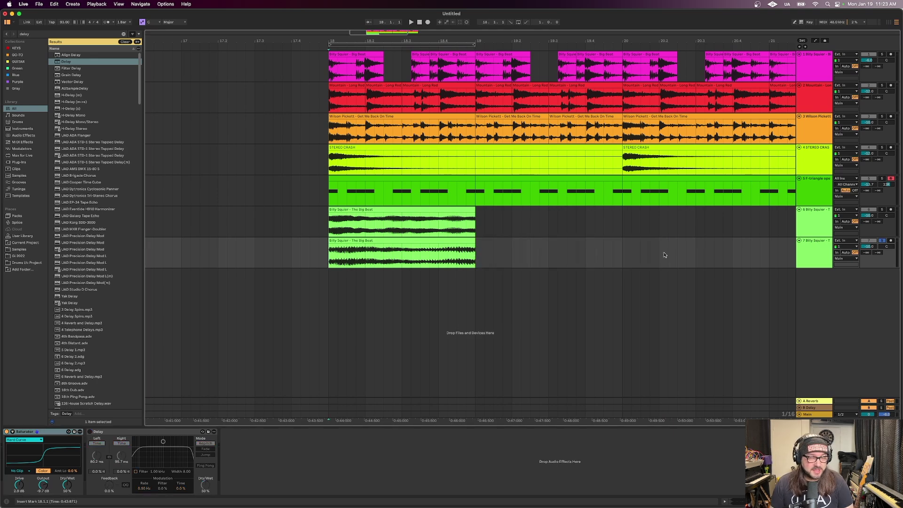
key("space")
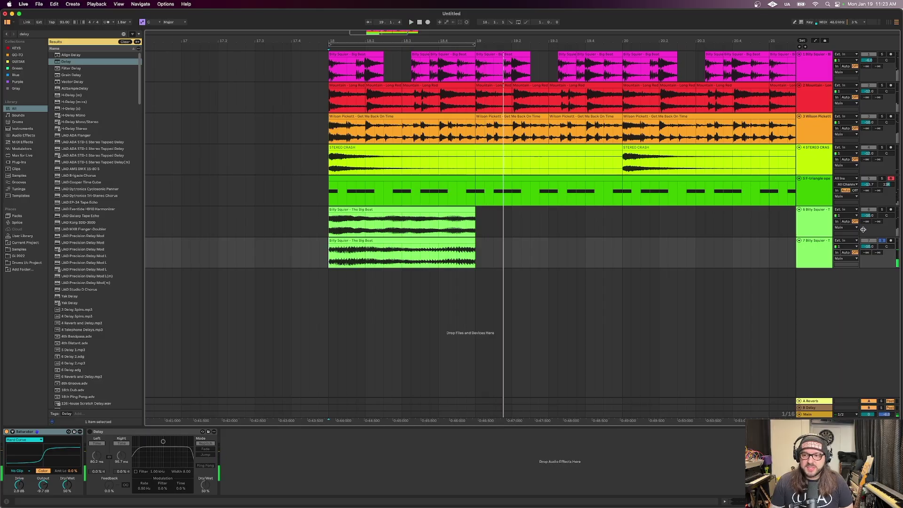
Search the library for "ei" and add EQ Eight after the Delay on the upper drone track.
left_click(816, 221)
left_click(330, 450)
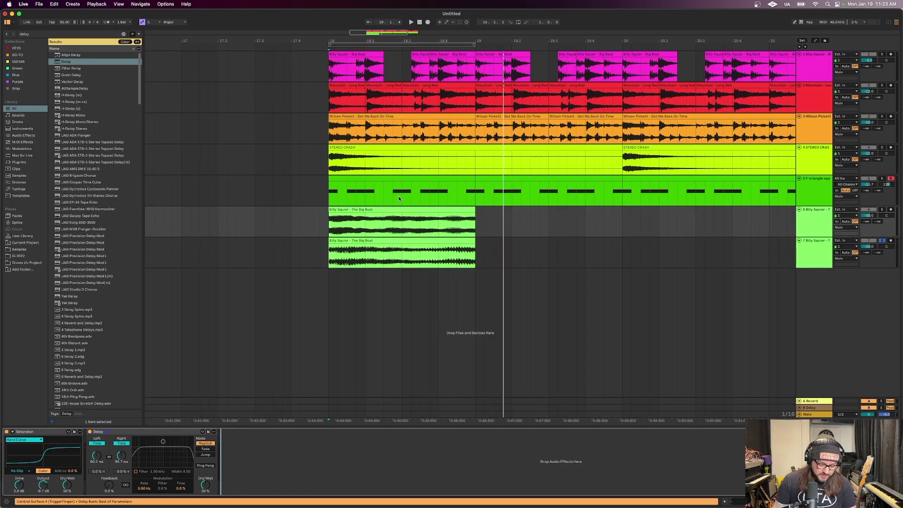
key("super+f")
type("ei")
key("Return")
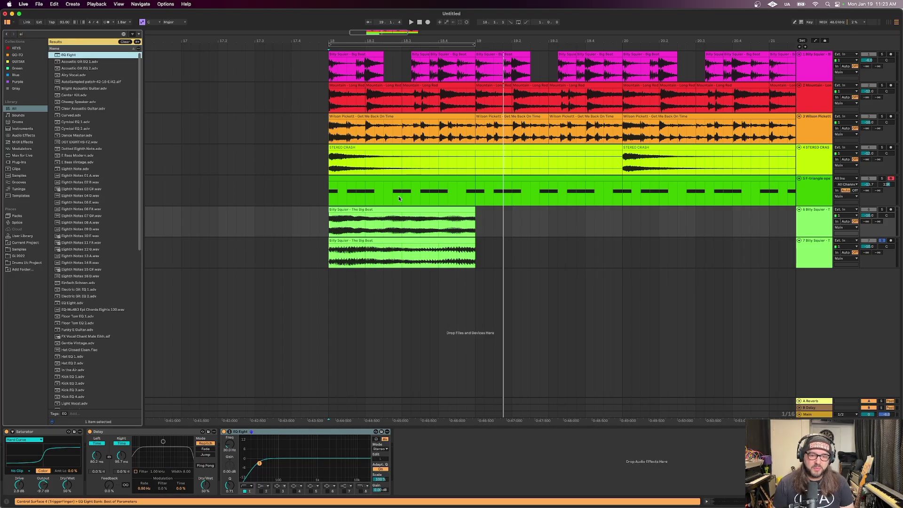
Boost EQ Eight band 2 at 206 Hz by 4.83 dB, raise the band 7 high shelf, and play the soloed upper drone.
left_click(261, 491)
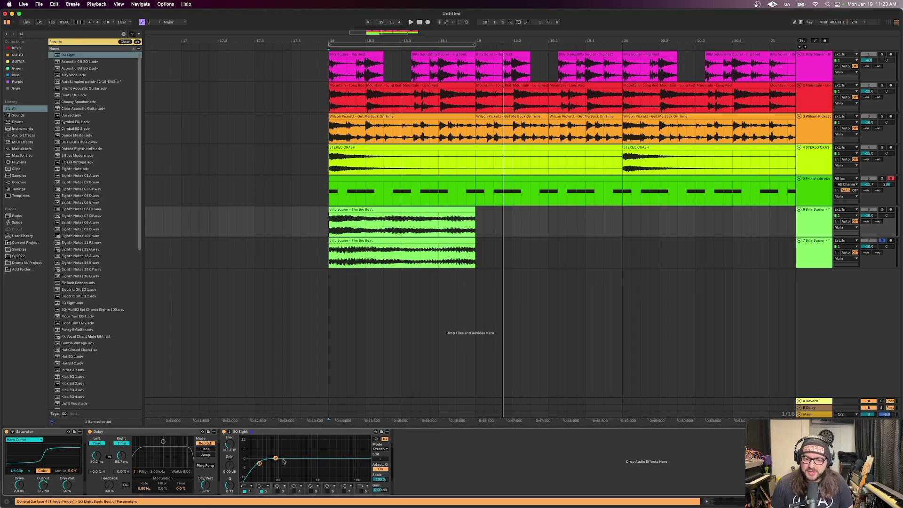
left_click_drag(275, 458, 291, 451)
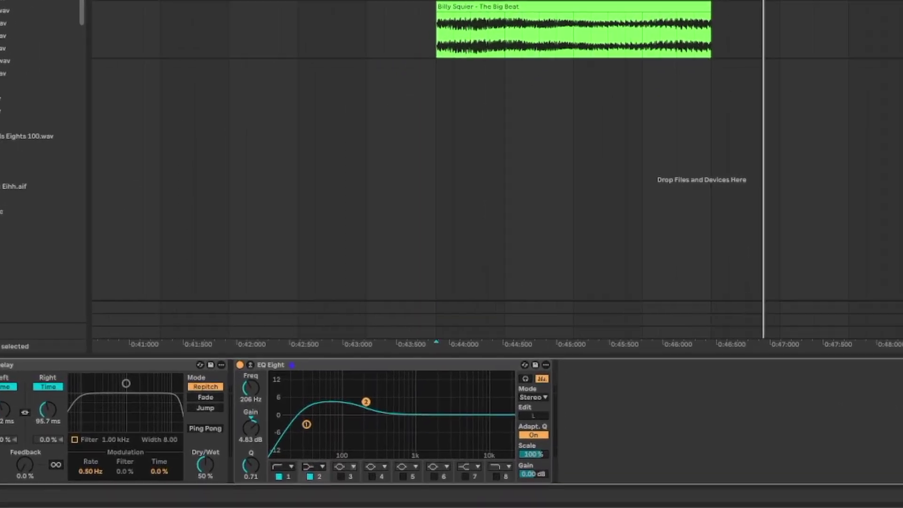
left_click(526, 470)
left_click_drag(538, 392, 481, 360)
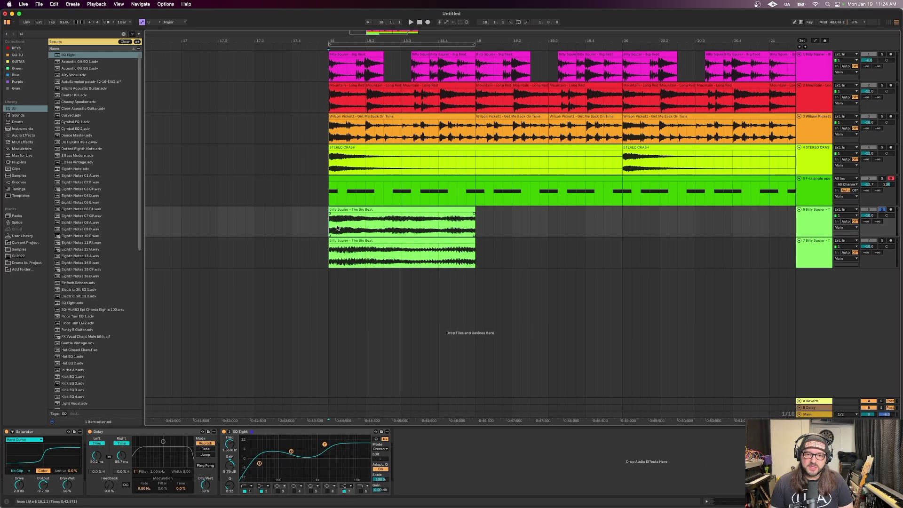
key("space")
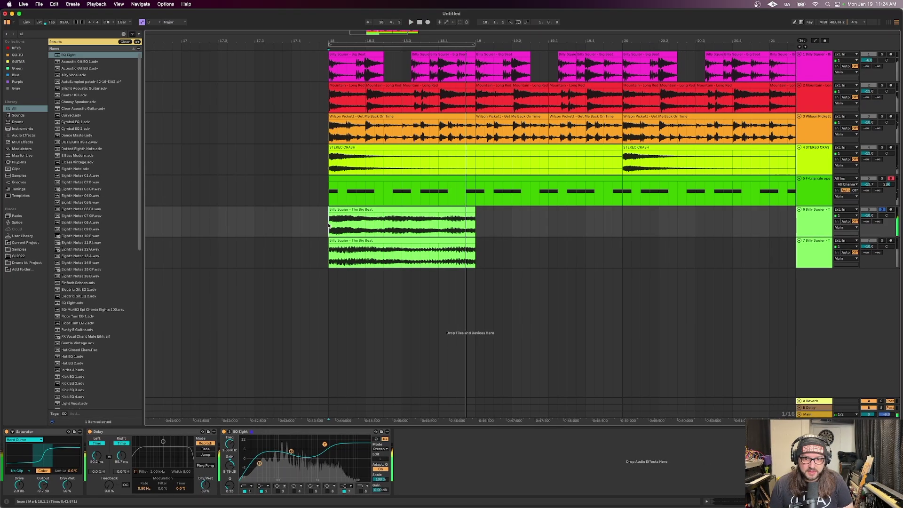
key("space")
Add EQ Eight to the lower-octave drone track and shape band 1 into a steep resonant low cut at about 59 Hz.
left_click(331, 266)
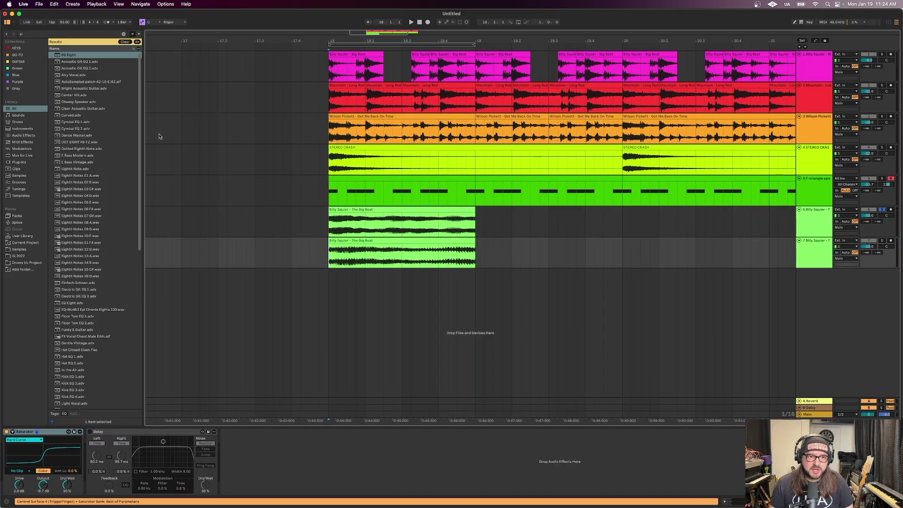
double_click(115, 57)
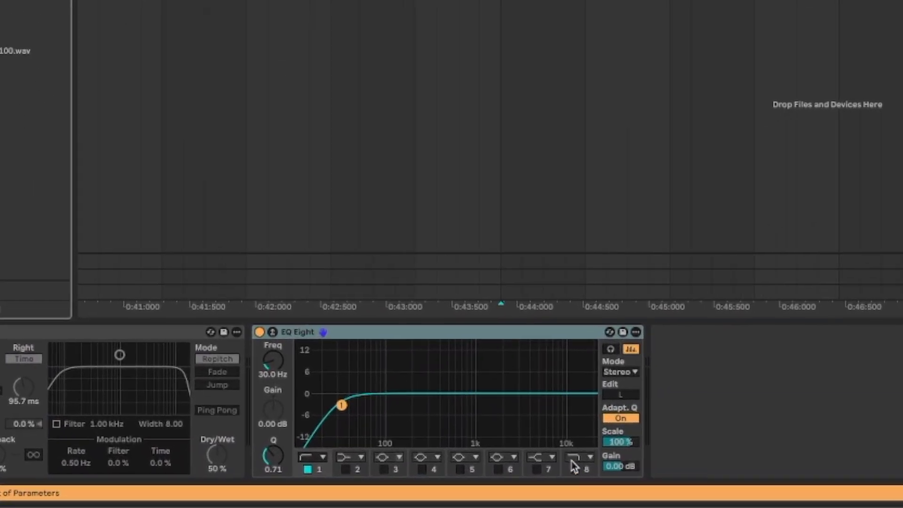
left_click_drag(342, 405, 367, 386)
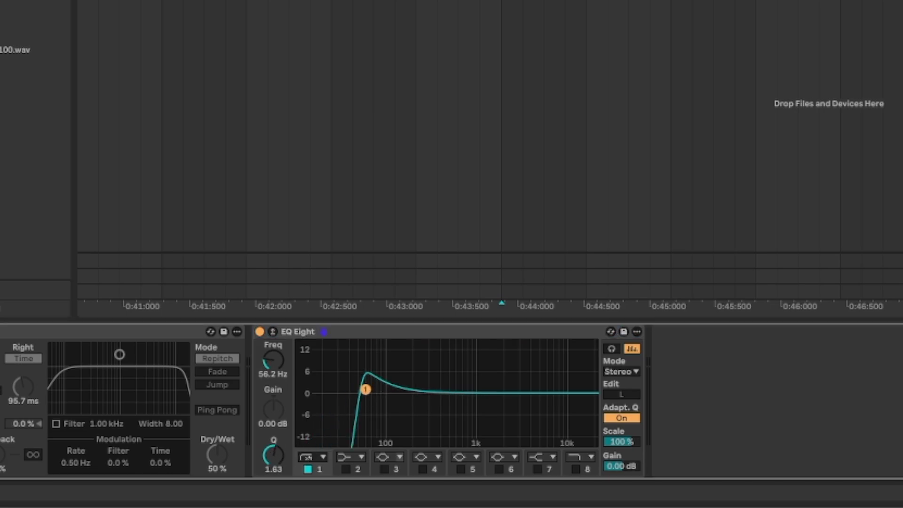
left_click_drag(366, 390, 368, 390)
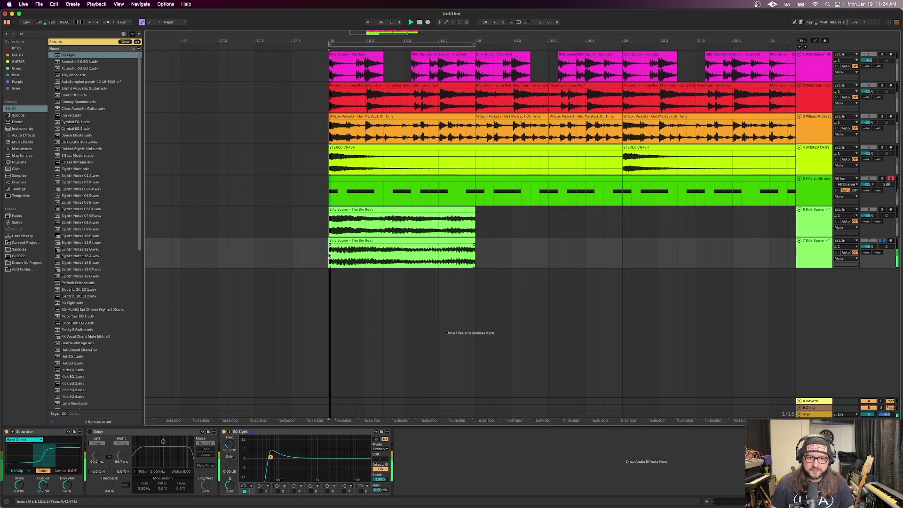
Play the soloed lower drone and move its low cut up to about 72.6 Hz.
key("space")
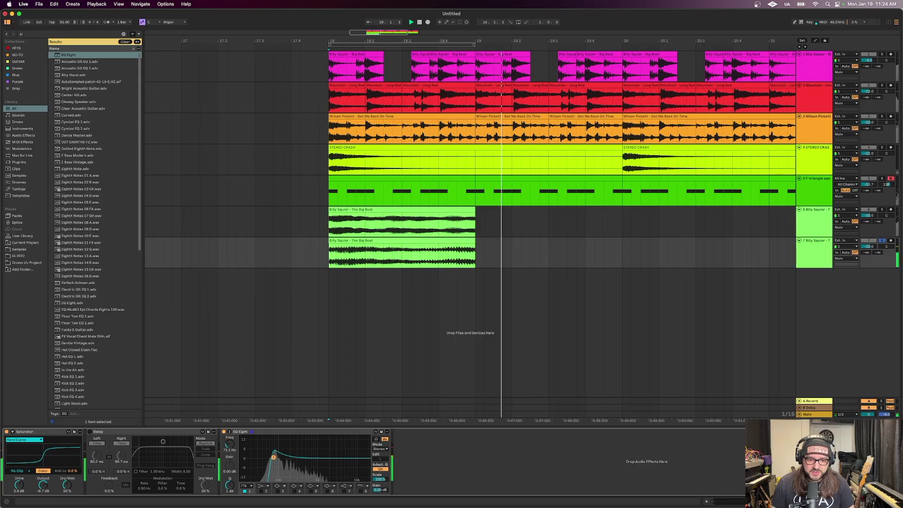
left_click_drag(271, 458, 274, 457)
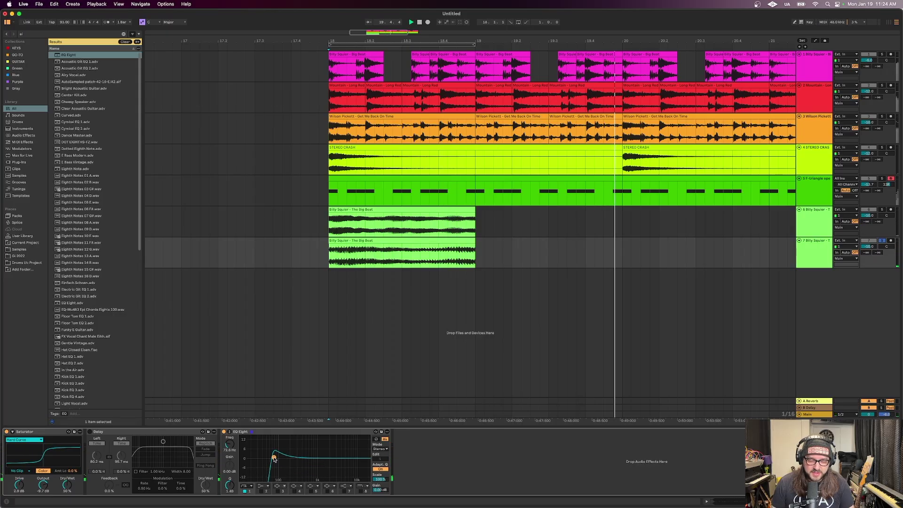
key("space")
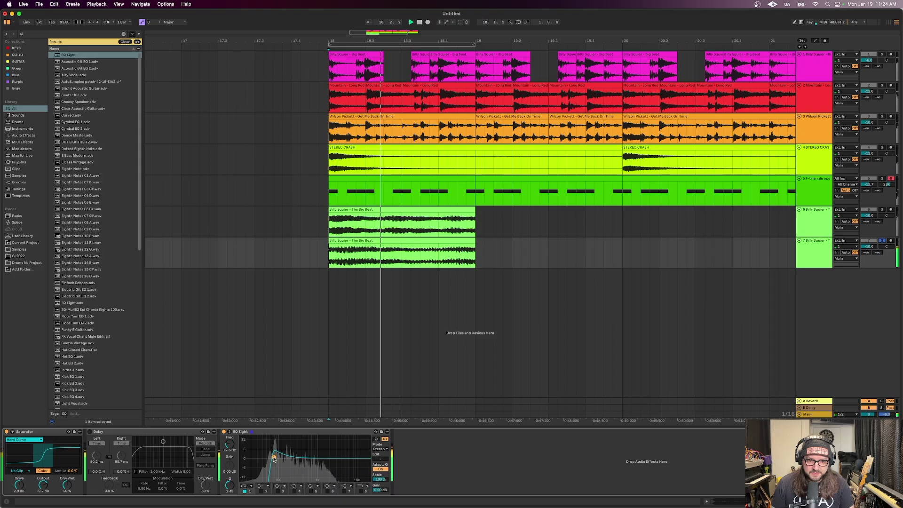
key("space")
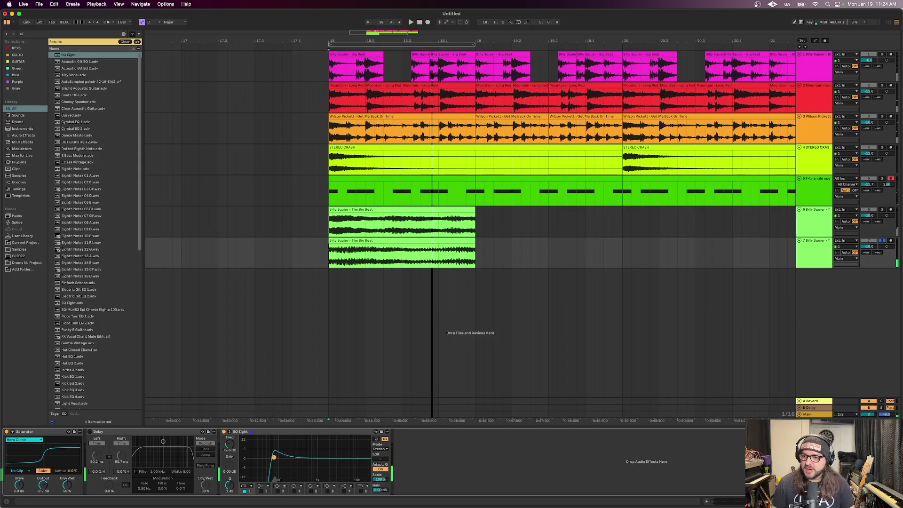
Duplicate both drone clips to bar 20 and place a one-beat upper-drone clip at 19.4, just before the copies.
scroll(299, 227, "down", 3, "super")
left_click_drag(298, 227, 427, 216)
key("super+d")
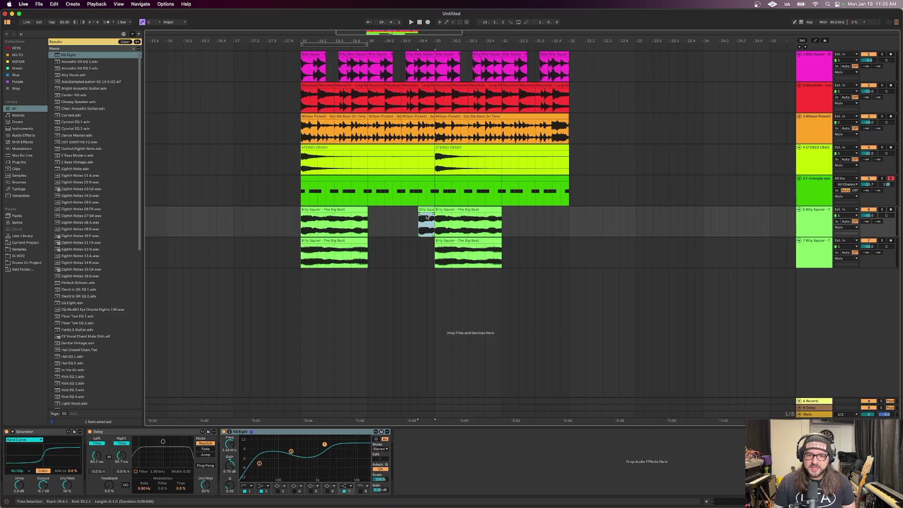
Transpose the one-beat drone clip at 19.4 down 2 semitones.
double_click(427, 216)
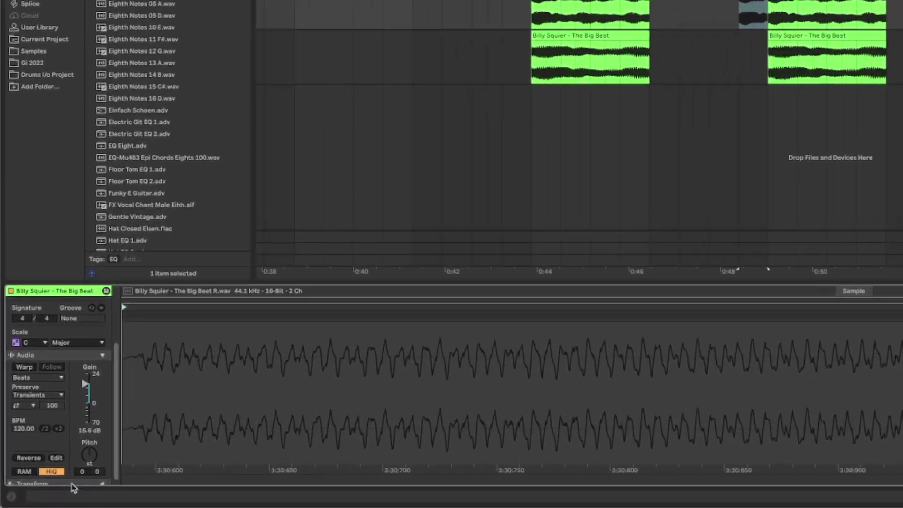
key("Down")
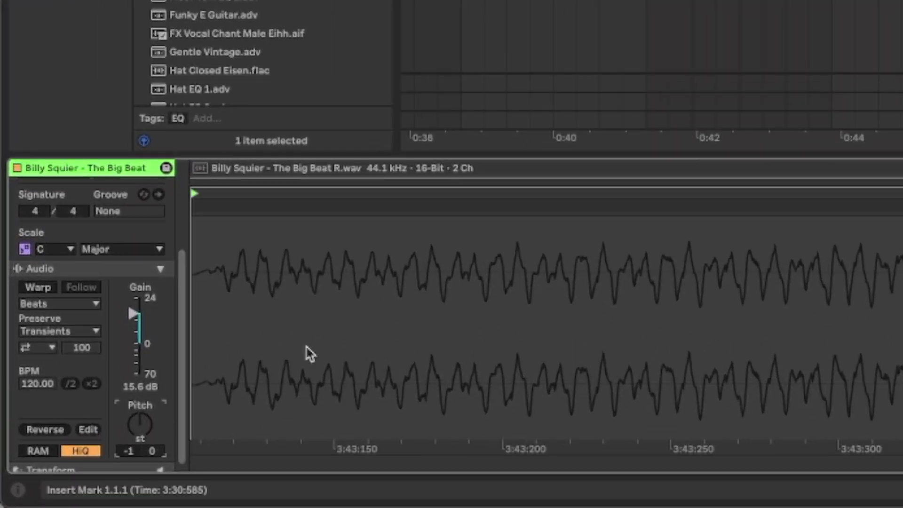
key("Down")
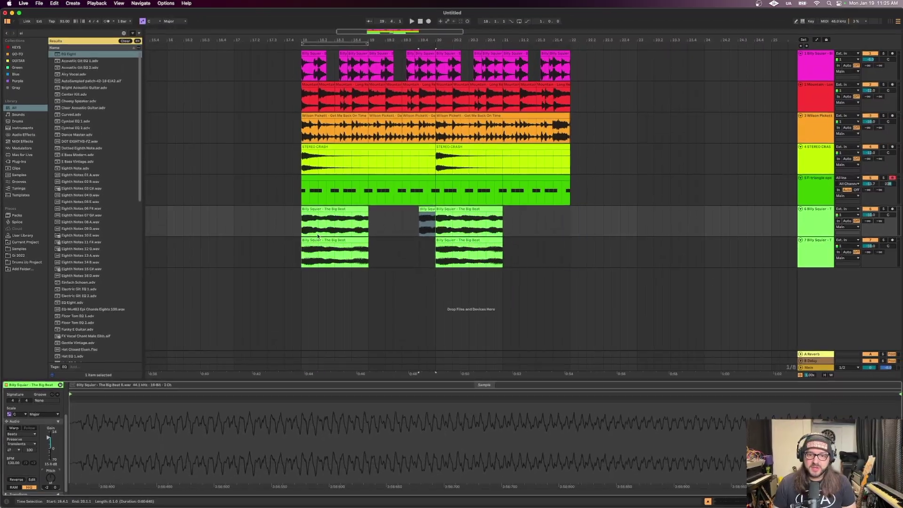
Loop the four bars from 18 to 22 and play the full beat with the drones.
left_click_drag(452, 80, 854, 121)
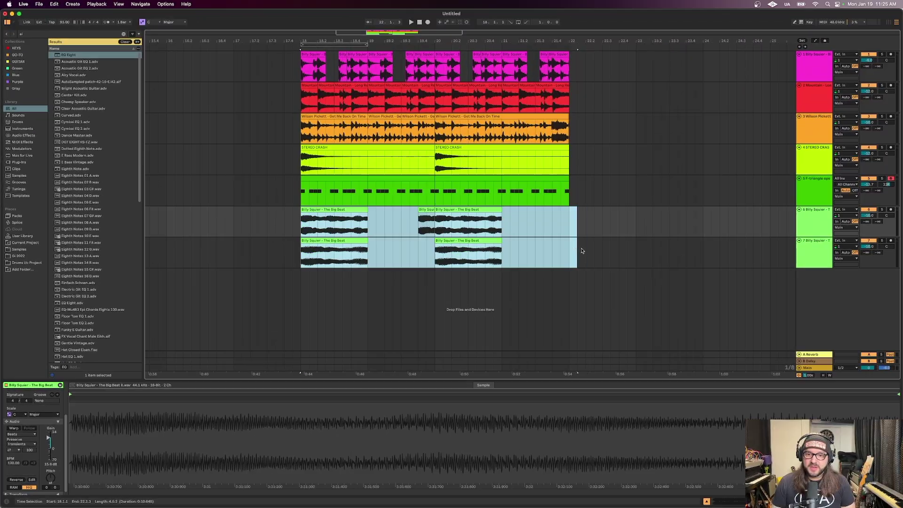
key("super+l")
key("space")
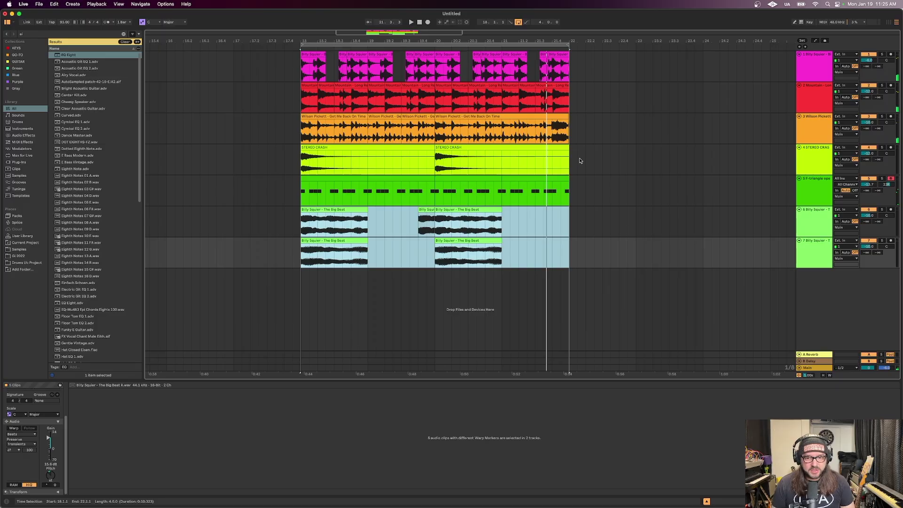
Insert a MIDI track below the lower drone, search the library for "operat" and load Operator onto it.
left_click(815, 260)
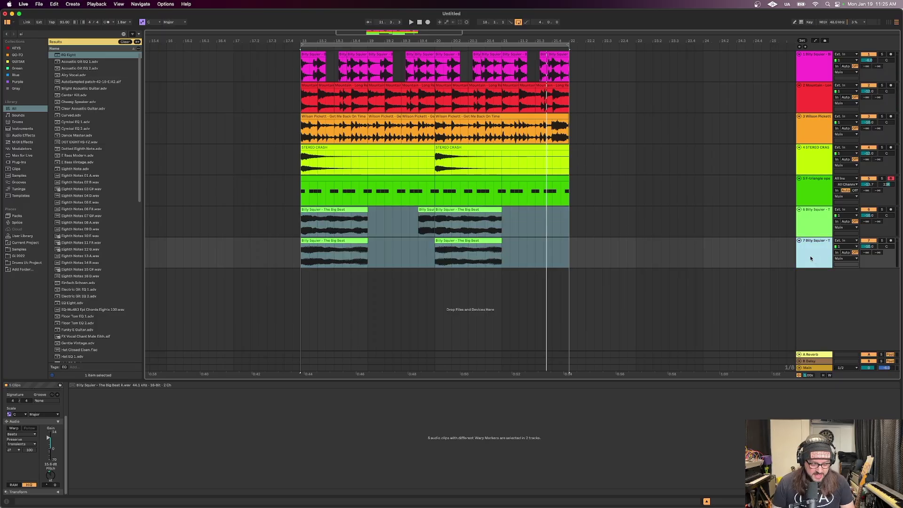
key("super+shift+t")
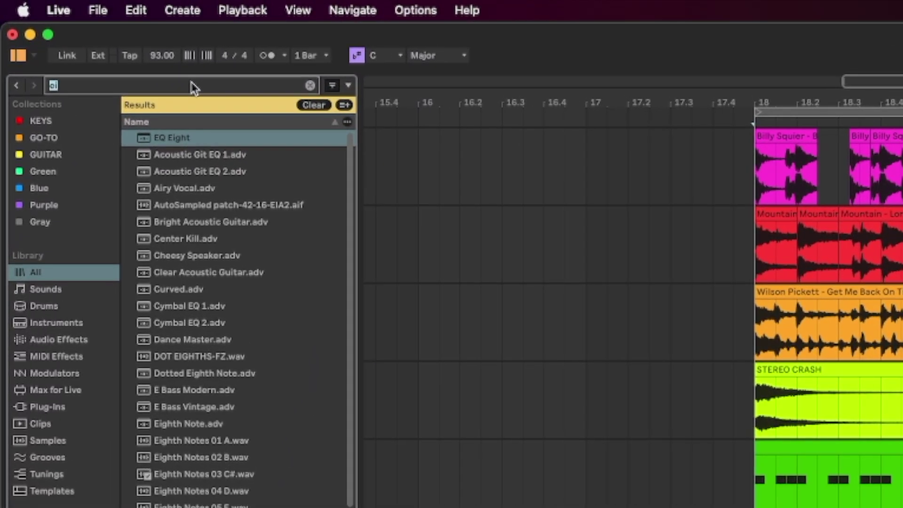
left_click(193, 87)
type("operat")
left_click(198, 138)
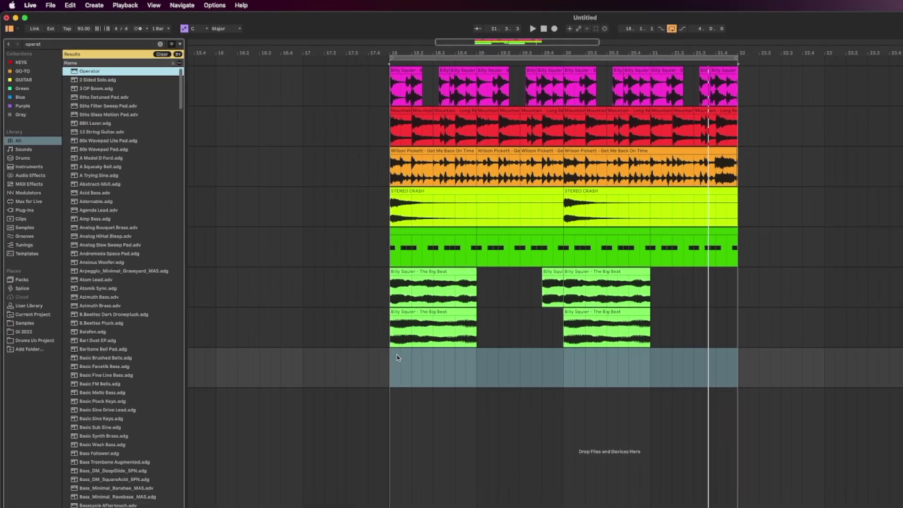
Create a MIDI clip from bar 18 to 22 on the Operator track with one-bar E1 notes at bars 18 and 20.
left_click_drag(120, 95, 902, 484)
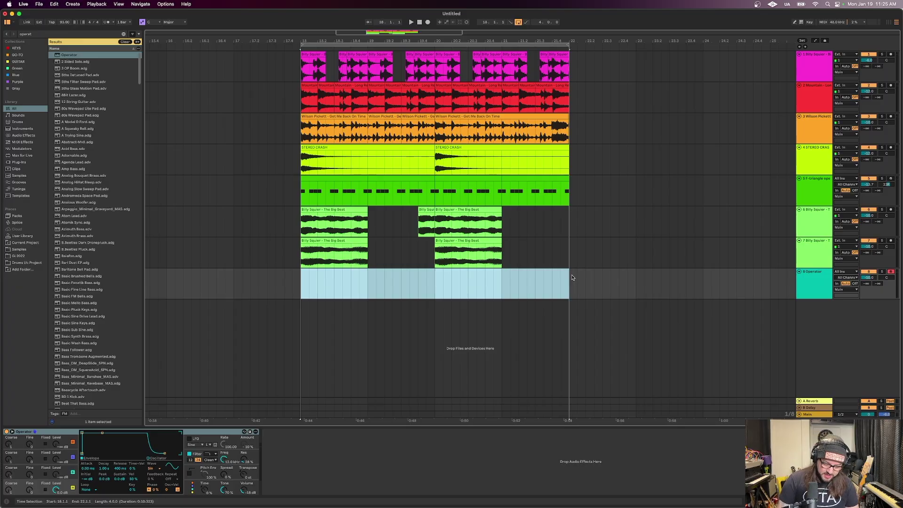
key("super+shift+m")
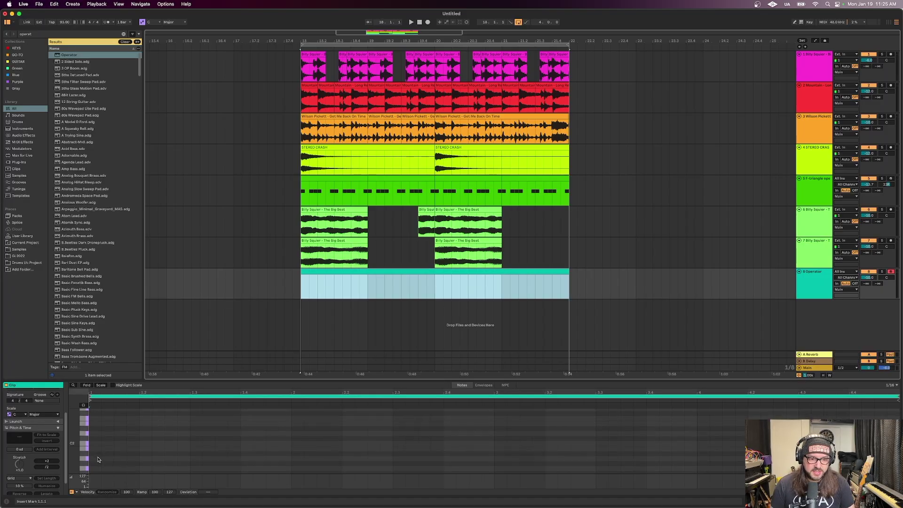
key("super+v")
left_click_drag(250, 421, 494, 475)
key("super+d")
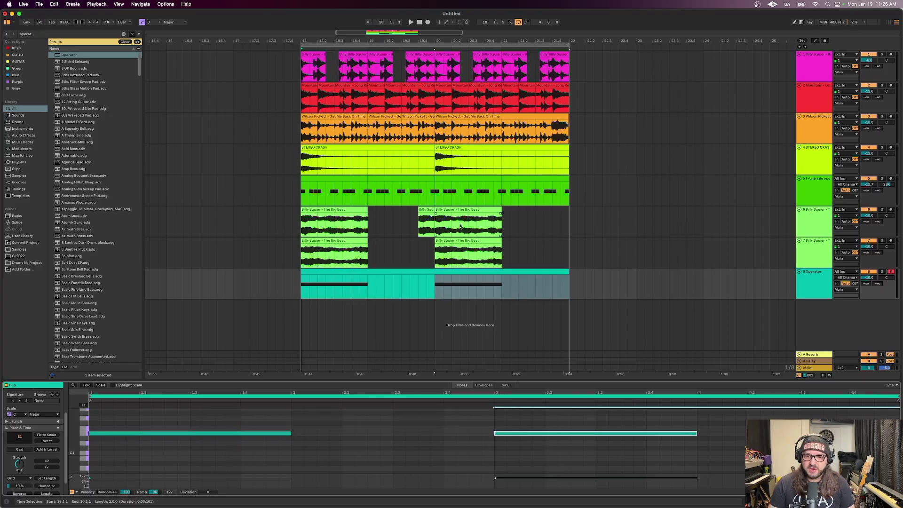
Add a one-beat D1 bass note at 19.4, directly before the second E1 note.
left_click(492, 432)
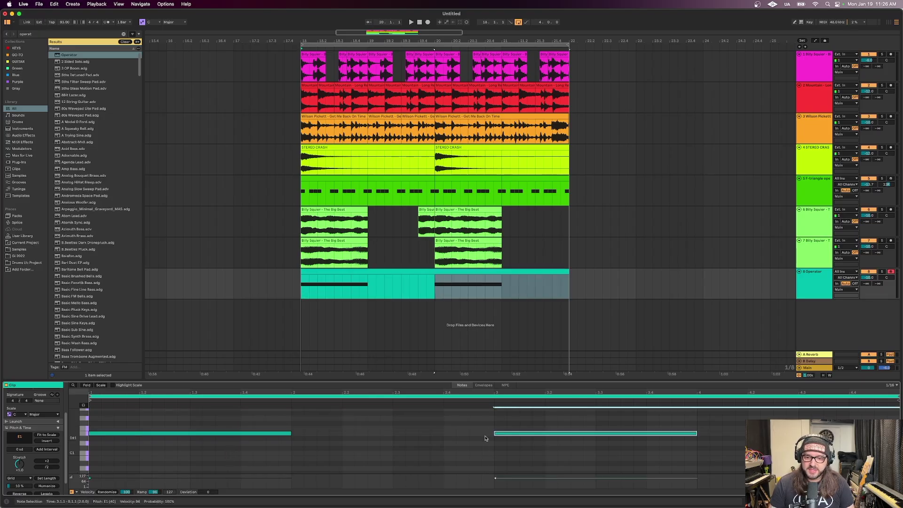
left_click(446, 444)
double_click(446, 445)
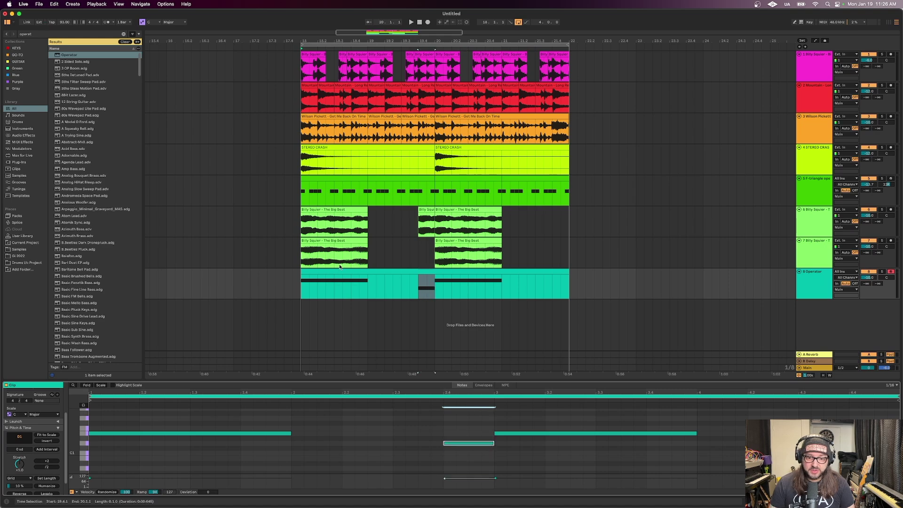
Play the Operator bass soloed, transpose all its notes down one octave, and play it again.
left_click(309, 289)
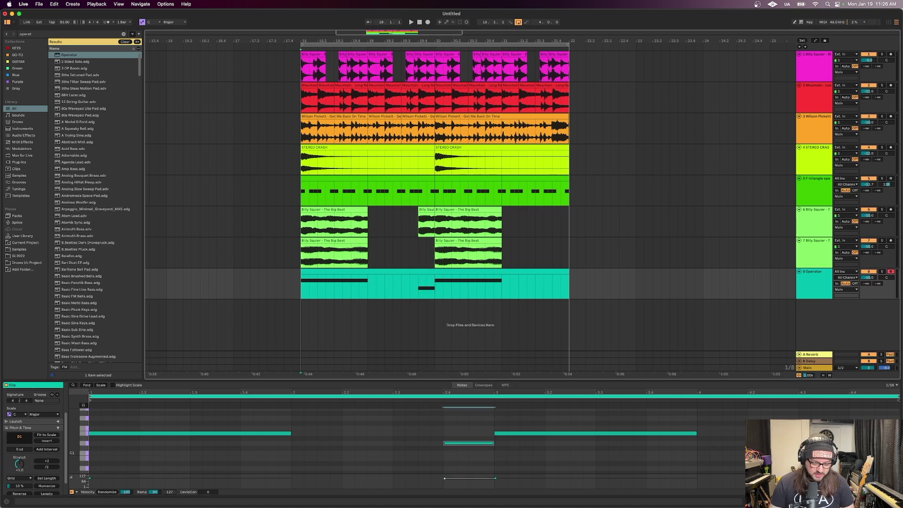
left_click(881, 271)
key("space")
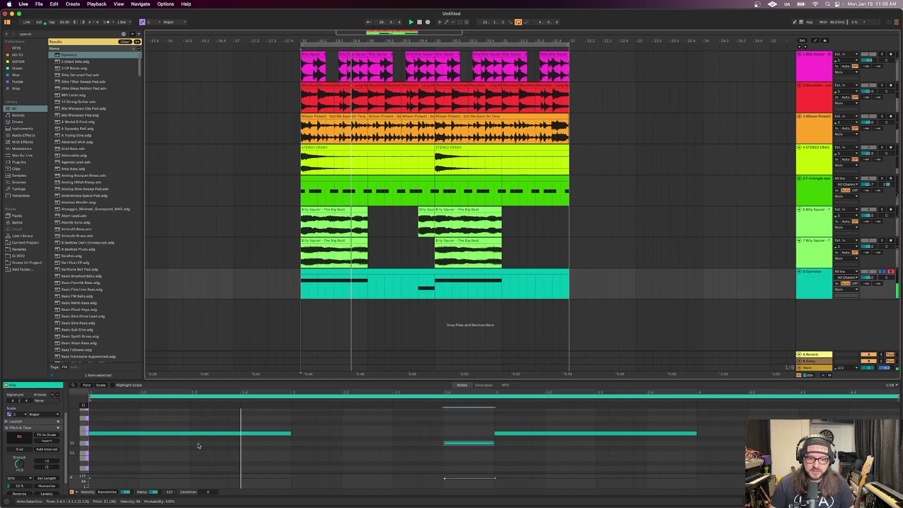
key("space")
left_click_drag(160, 409, 498, 469)
key("shift+Down")
key("space")
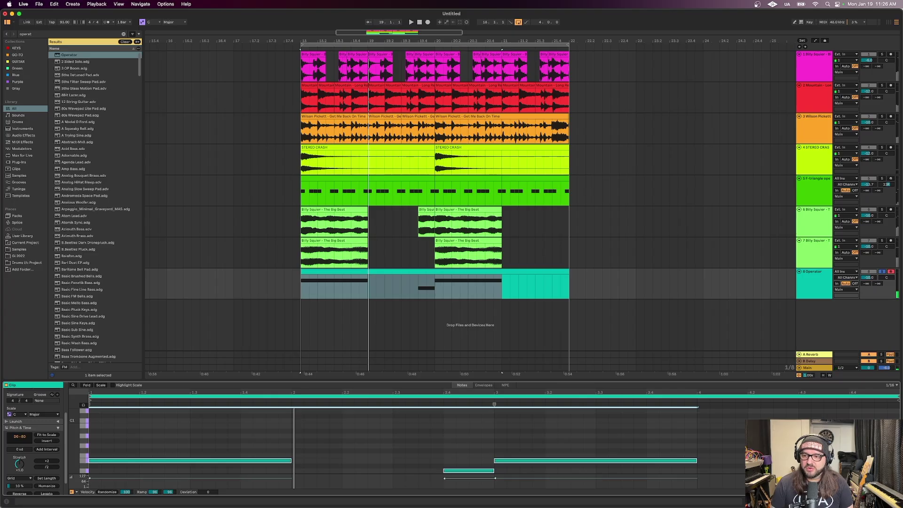
Unsolo the Operator track and play the looped beat from bar 18 with all tracks.
left_click(882, 272)
key("space")
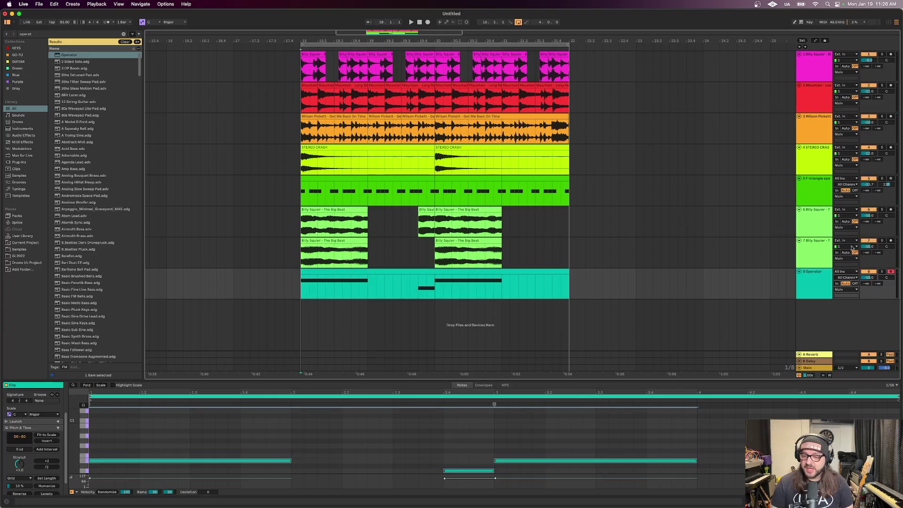
key("space")
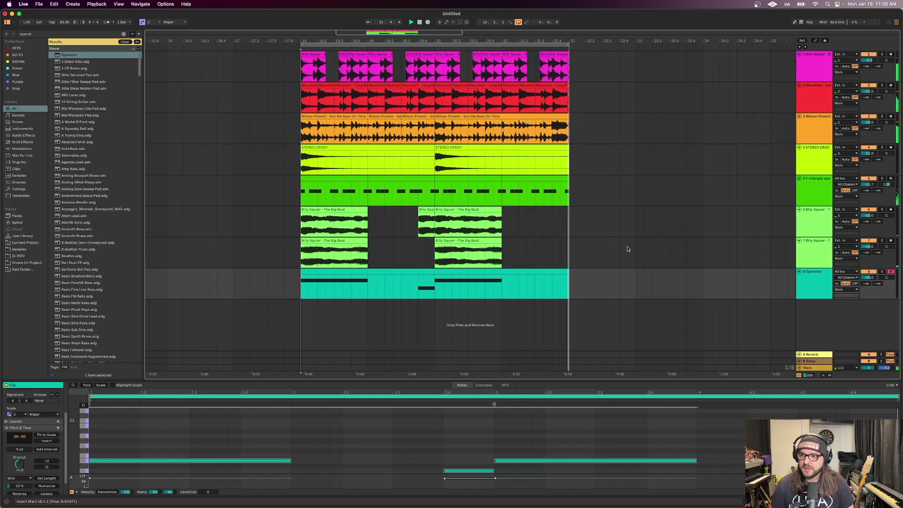
Group the first five tracks, from the Billy Squier break to the triangle, and set the insert mark at bar 18.
left_click(678, 66)
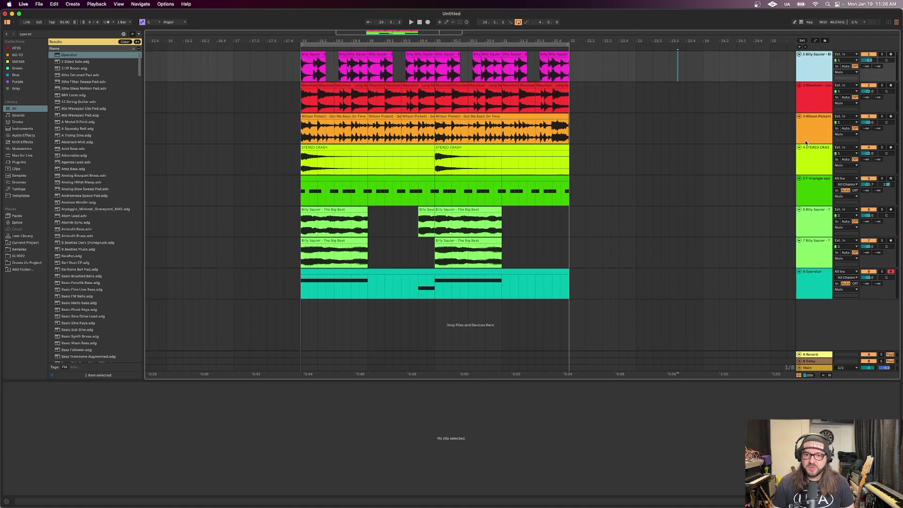
left_click(819, 184, "shift")
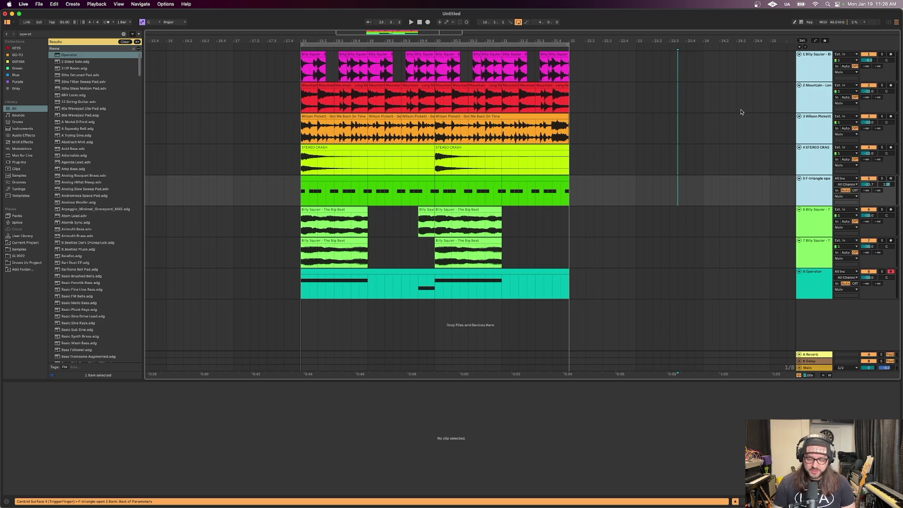
key("super+g")
left_click(299, 67)
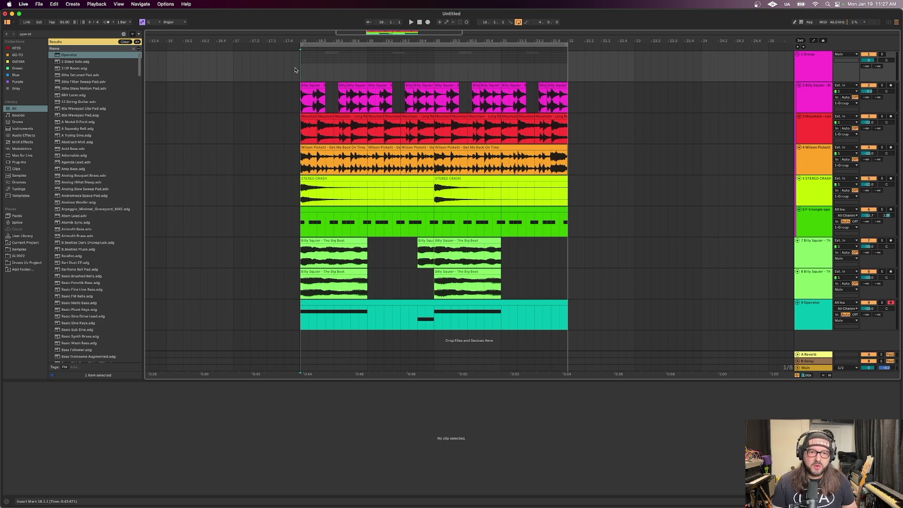
Add the UAD Empirical Labs Distressor to the drum group with Dist 3 and a 10:1 ratio, and adjust its attack and release.
key("super+f")
type("distress")
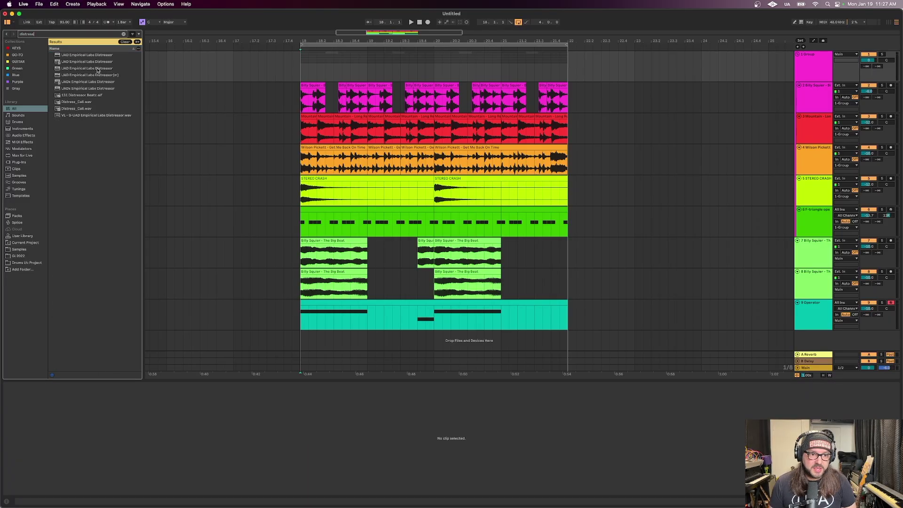
double_click(97, 68)
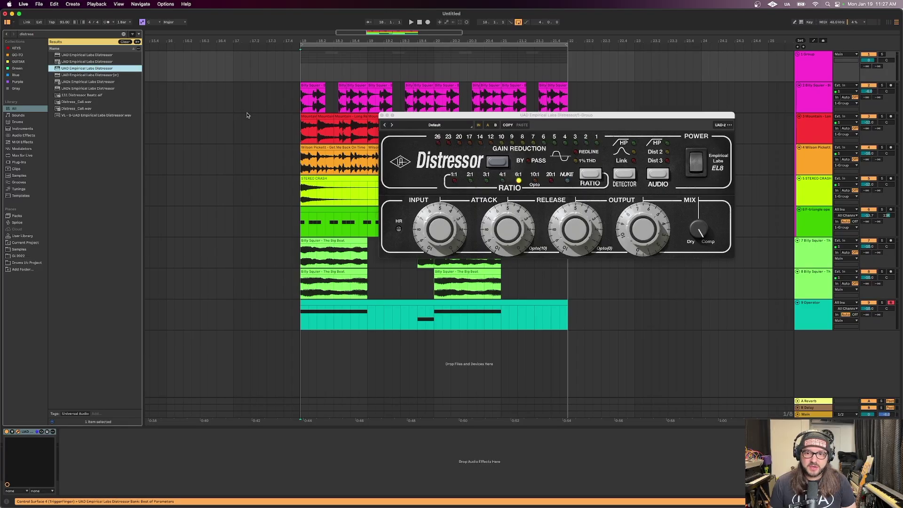
left_click_drag(416, 115, 362, 139)
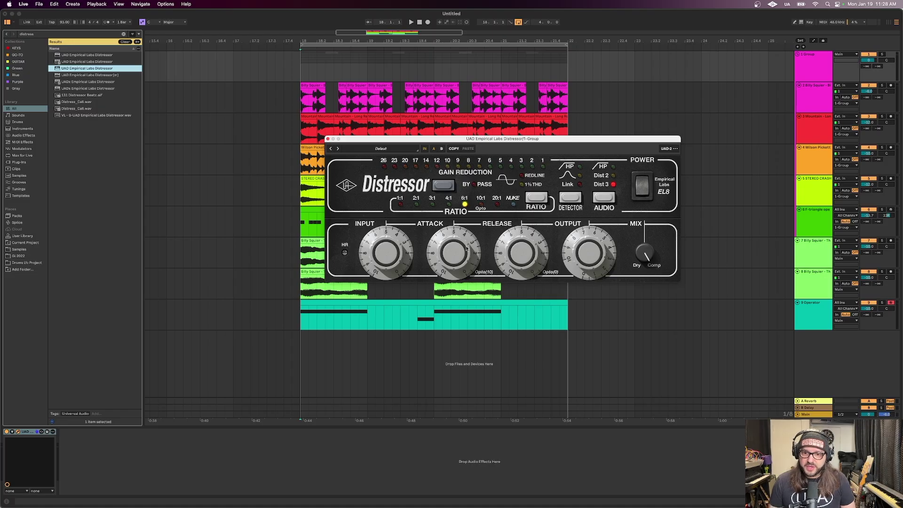
left_click_drag(470, 139, 409, 181)
left_click_drag(396, 287, 420, 247)
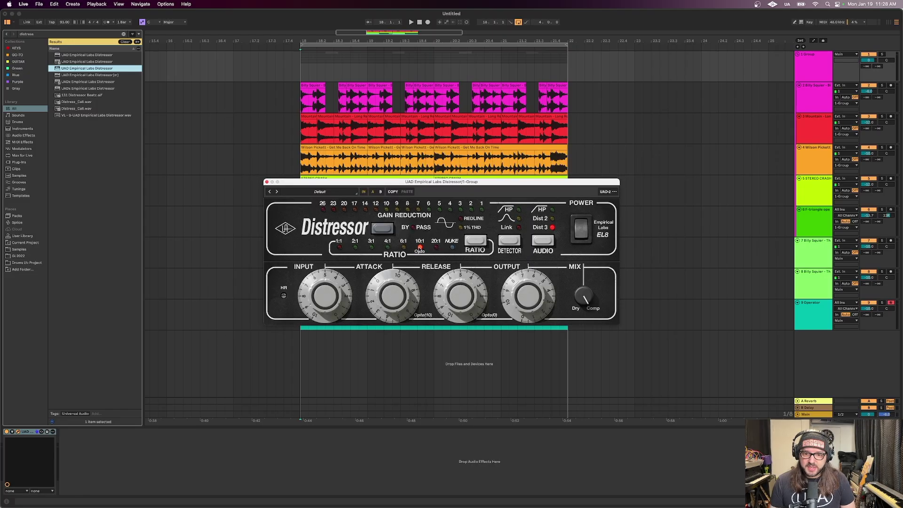
left_click_drag(476, 301, 477, 282)
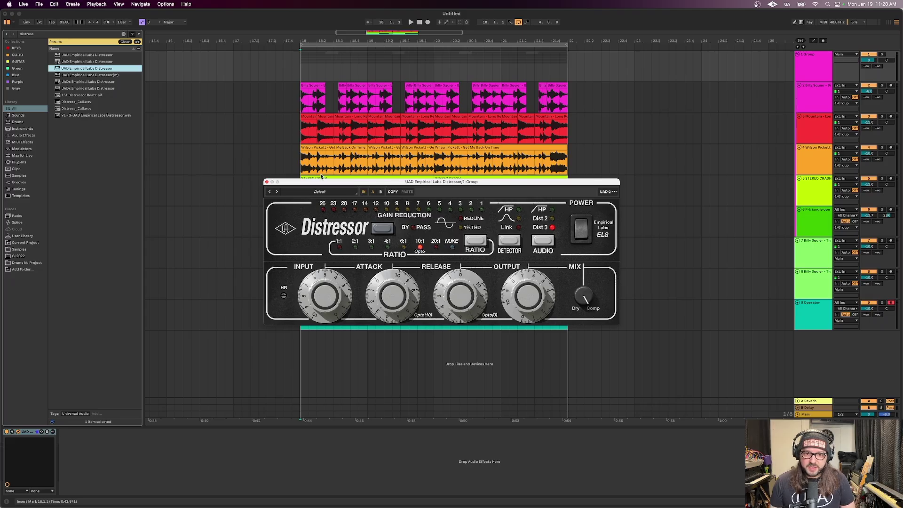
With the drum group soloed and playing, refine the Distressor's release and lower the Mountain Long Red and triangle track volumes.
left_click(882, 54)
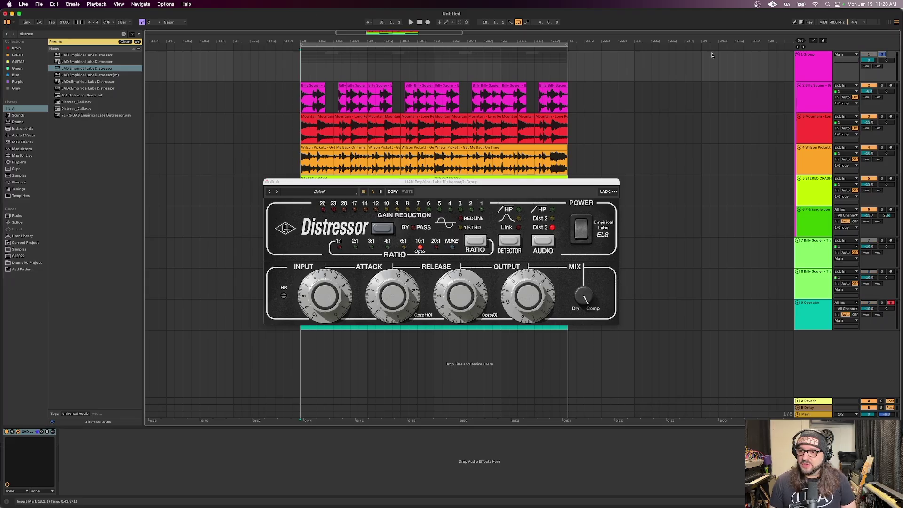
key("space")
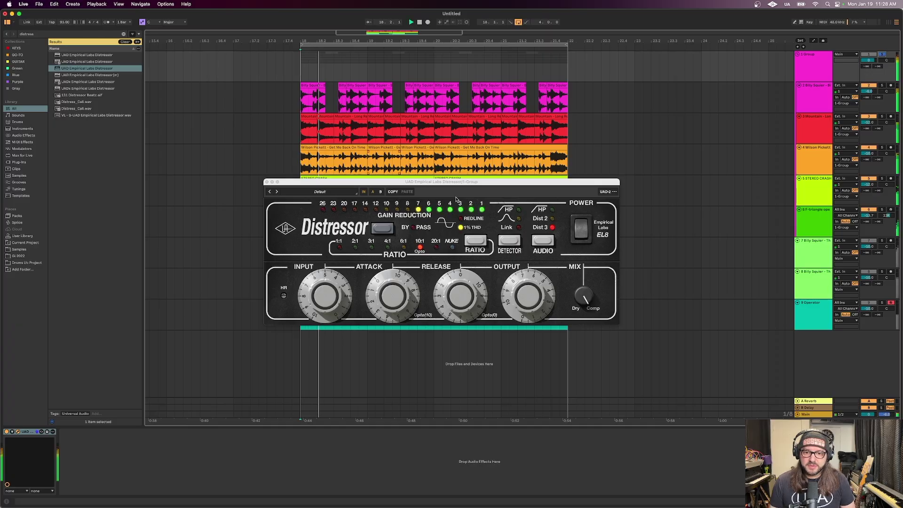
left_click_drag(456, 307, 462, 282)
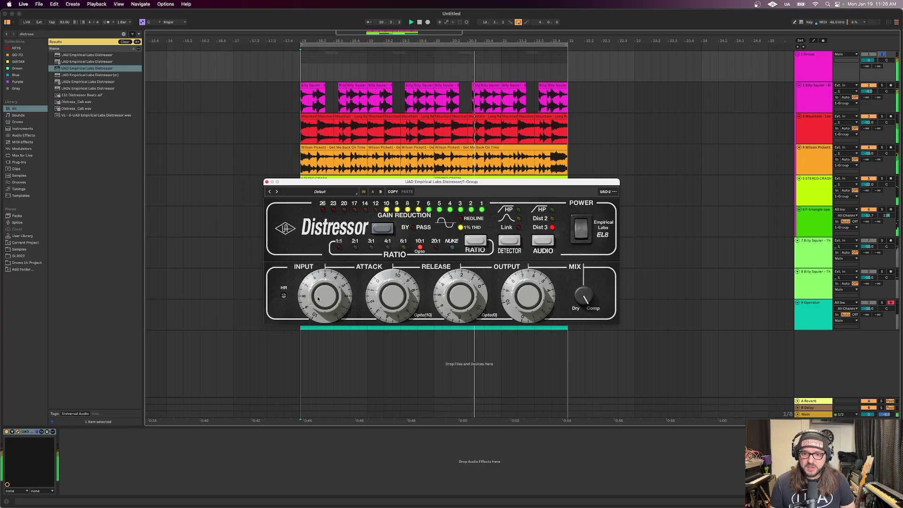
left_click_drag(868, 122, 869, 143)
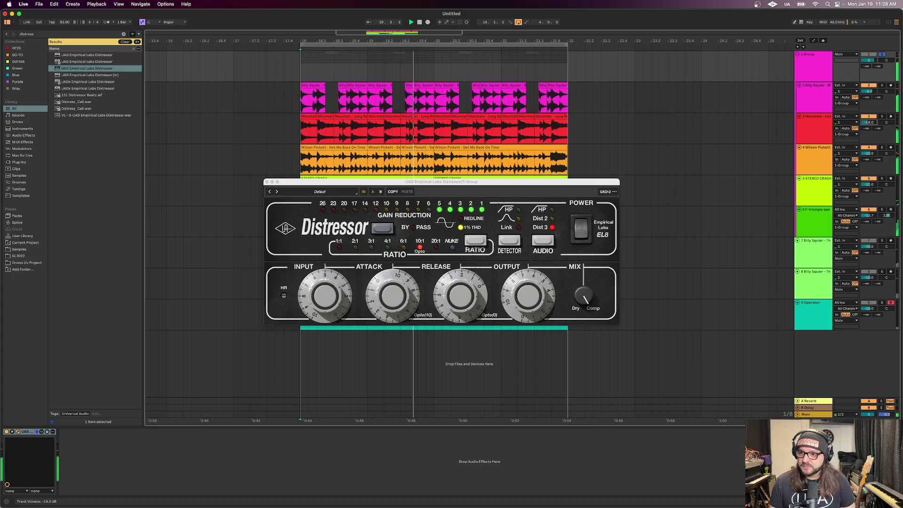
left_click_drag(868, 216, 868, 220)
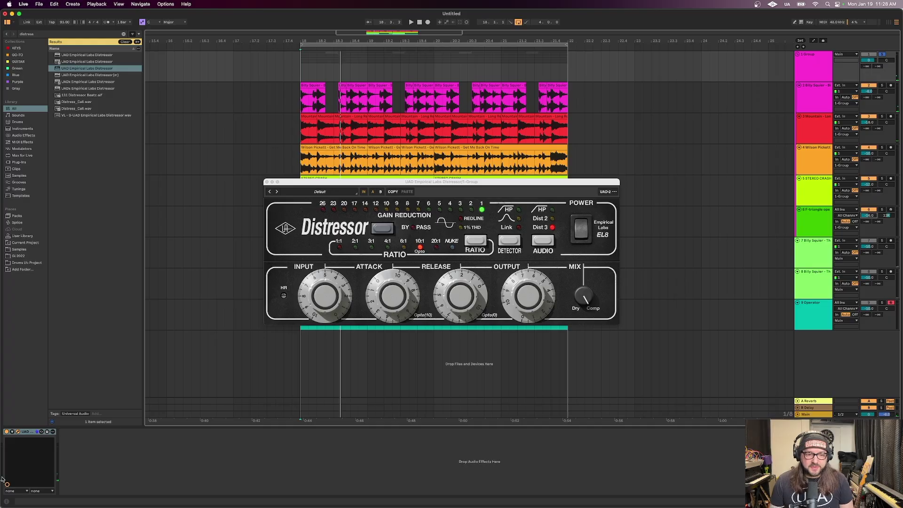
Compare the looped drum group with the Distressor bypassed and enabled, check its input setting, then close the plug-in window and stop playback.
left_click(6, 433)
key("space")
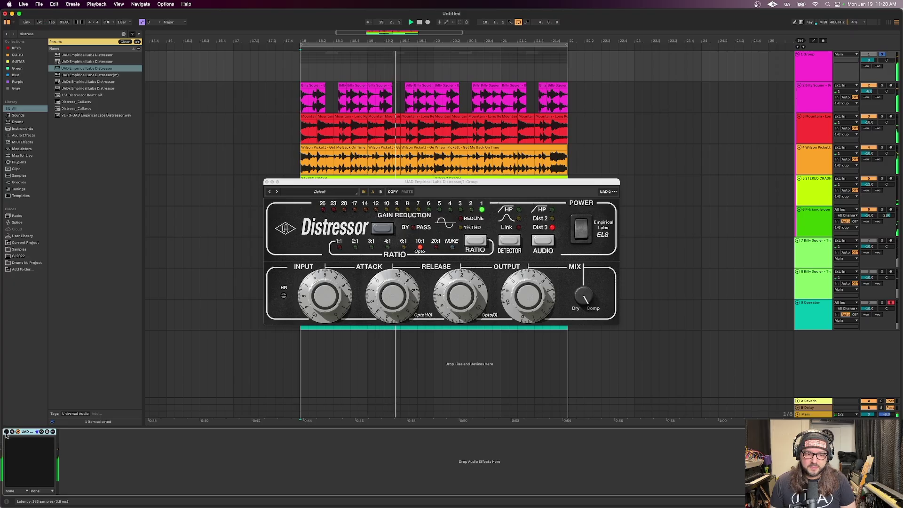
key("space")
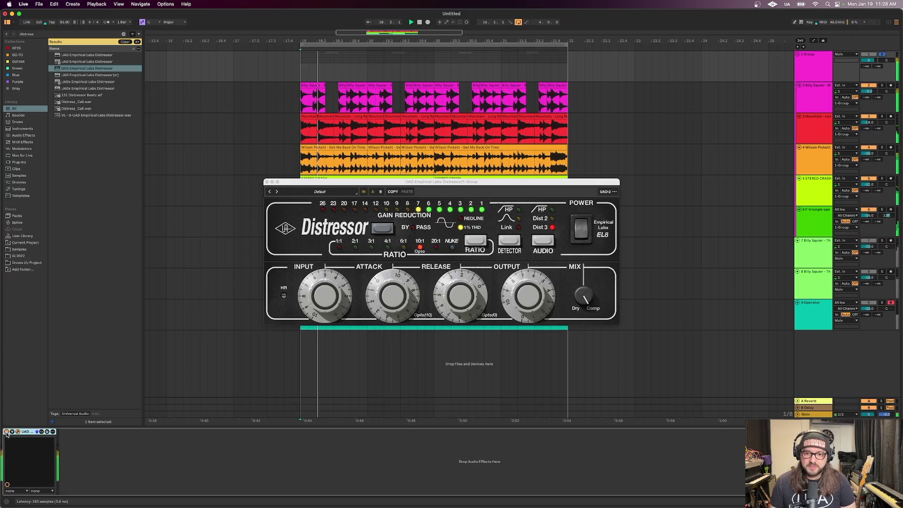
left_click(318, 308)
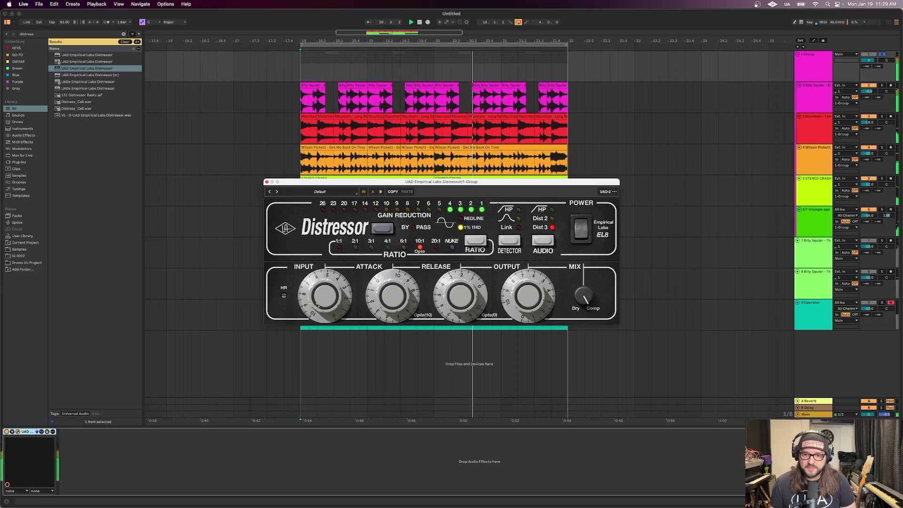
left_click(267, 182)
key("space")
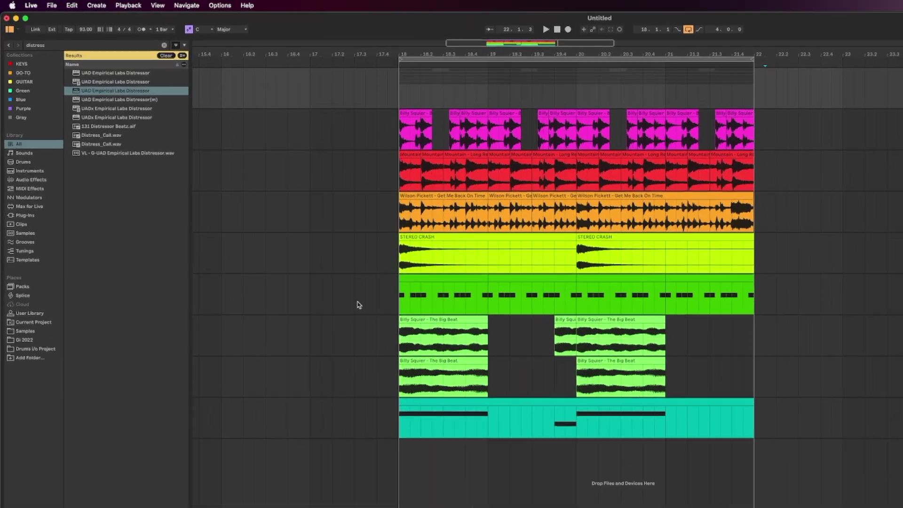
Add the UAD Neve 1073 after the Distressor on the drum group.
key("super+f")
type("1073")
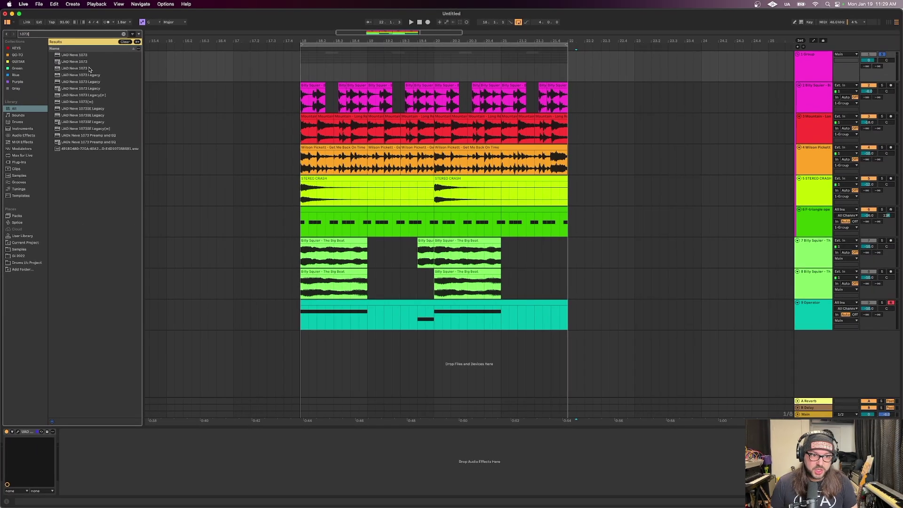
double_click(90, 69)
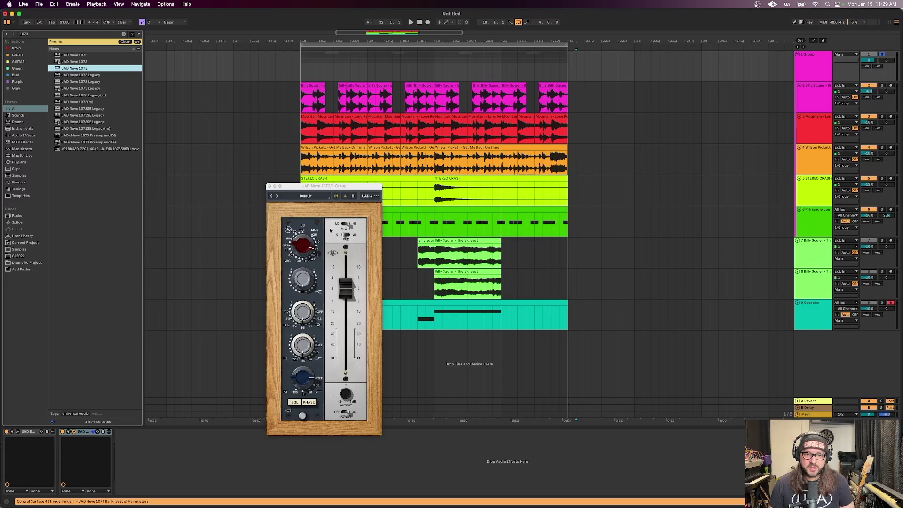
left_click(306, 281)
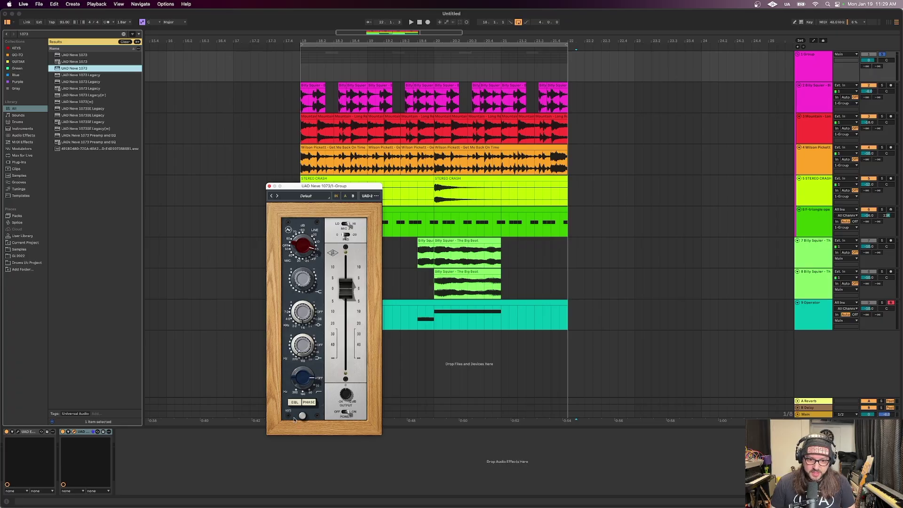
left_click(318, 452)
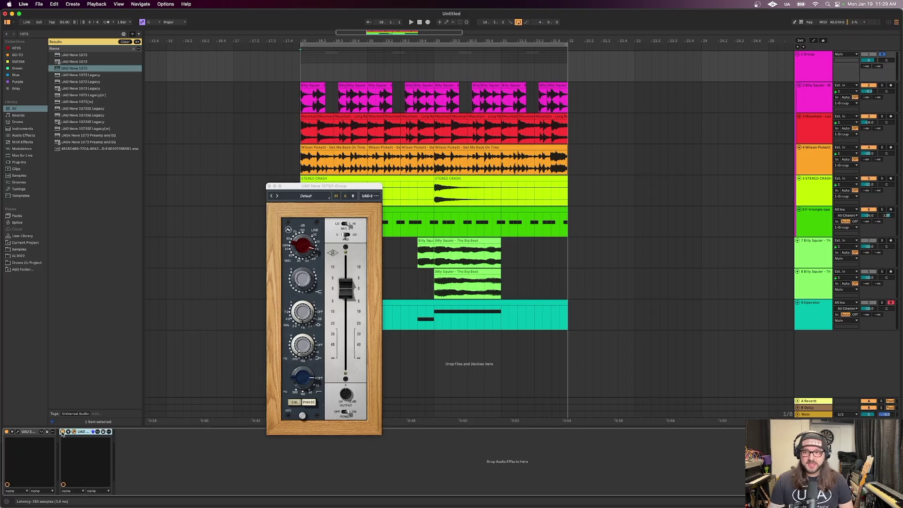
Play the soloed drum group through the Neve 1073, check its EQ section, and close the plug-in window.
key("space")
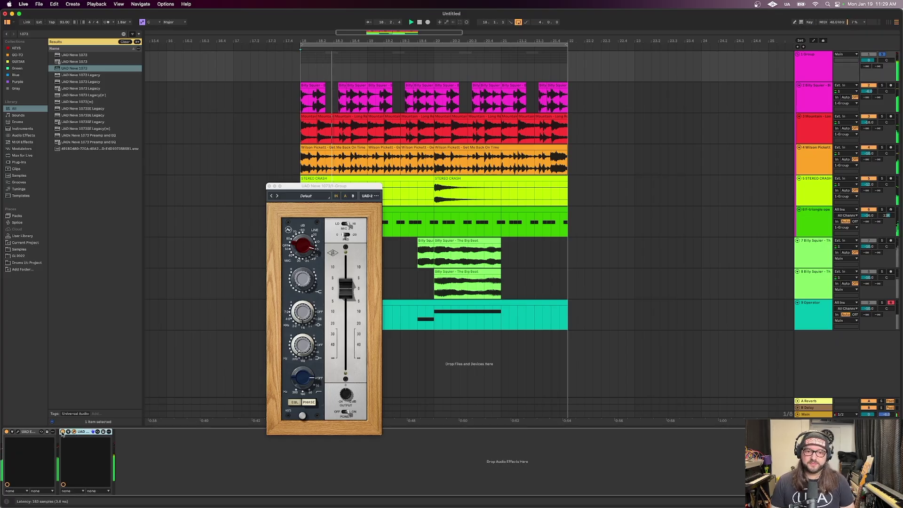
left_click(306, 313)
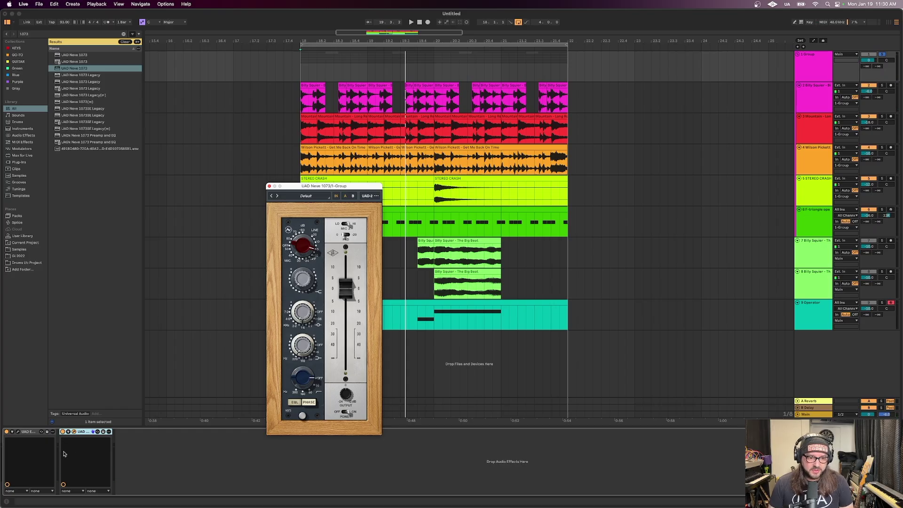
left_click(163, 445)
left_click(269, 186)
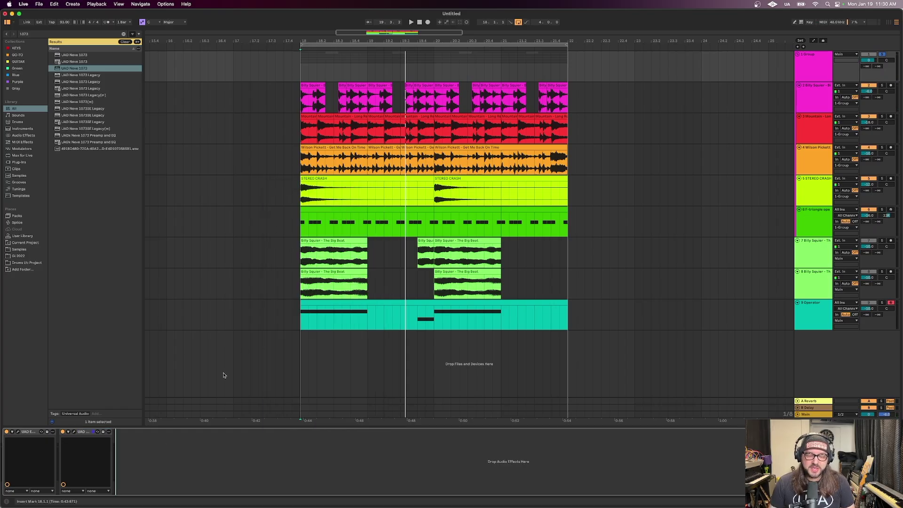
Add FabFilter Pro-Q 3 after the Neve 1073 and create a resonant 12 dB/oct low cut at about 60 Hz.
key("super+f")
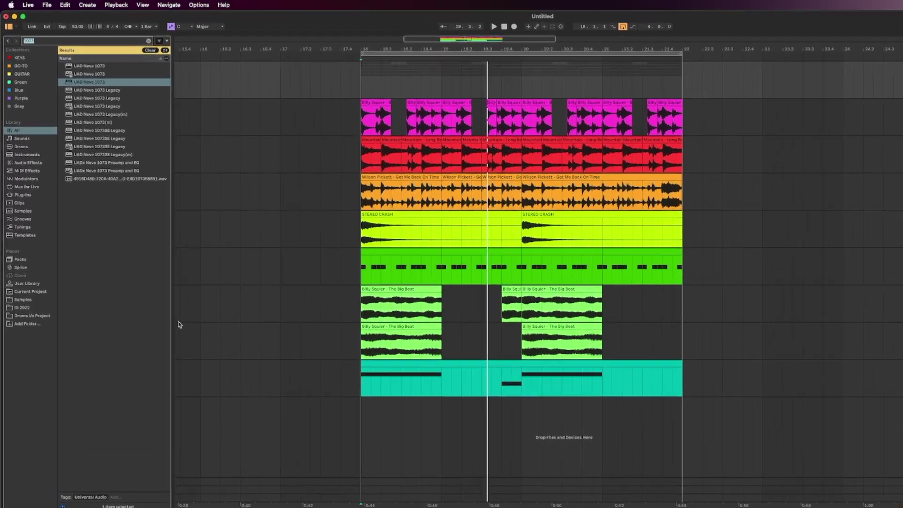
type("pro q")
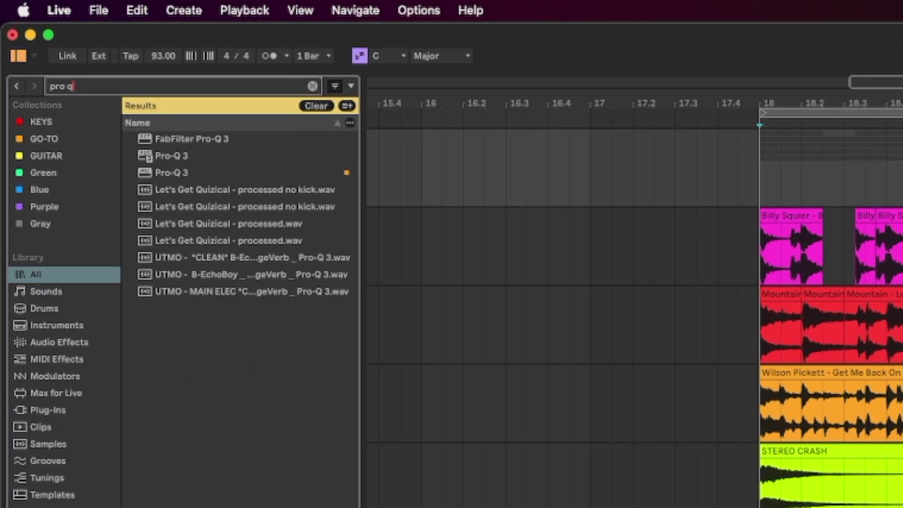
key("Down")
key("Down")
key("Down")
key("Return")
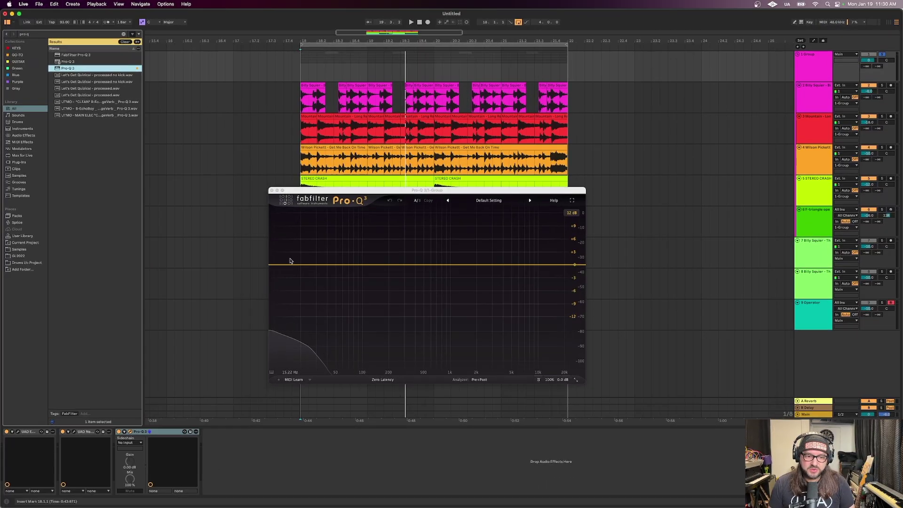
left_click_drag(292, 267, 343, 219)
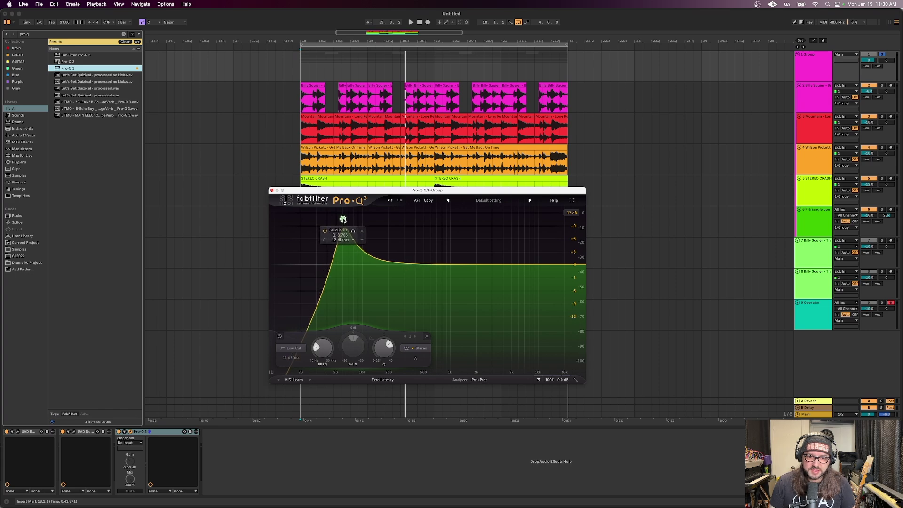
Play the soloed drum group from bar 18, check the Main track level, and lower the group's volume.
left_click(306, 61)
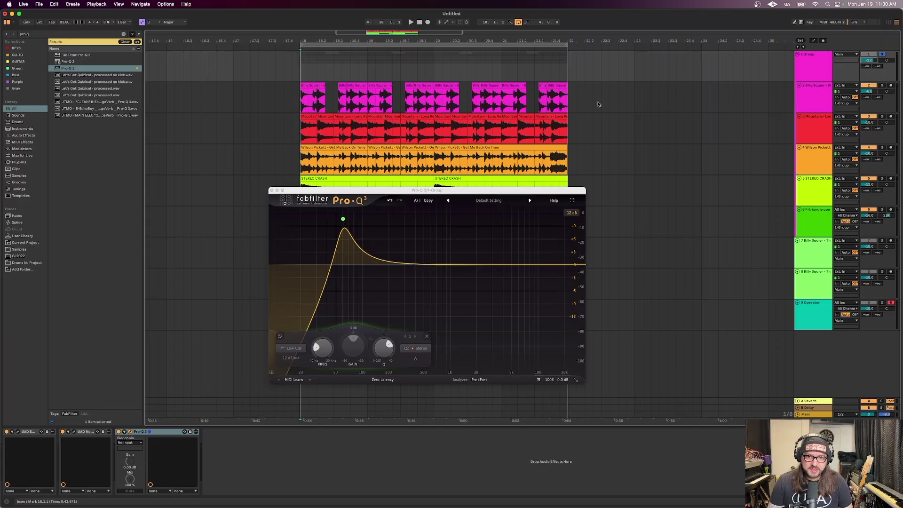
key("space")
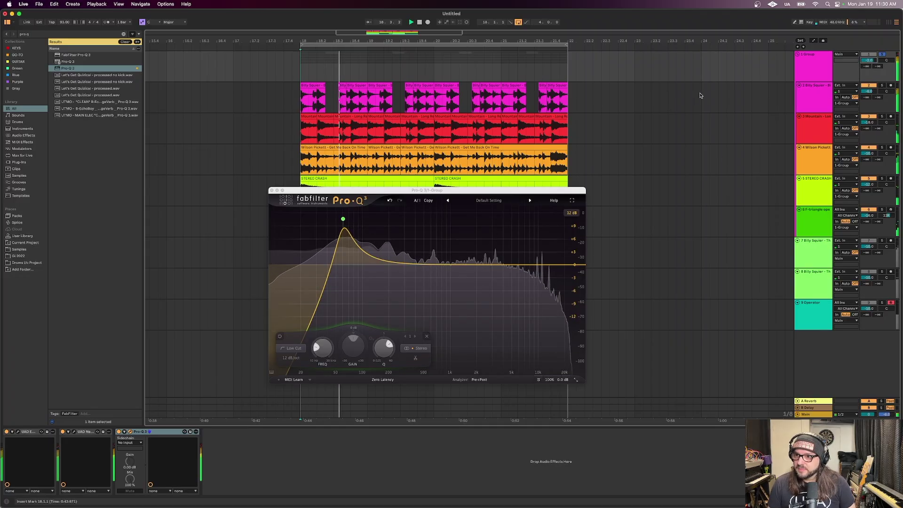
left_click(812, 414)
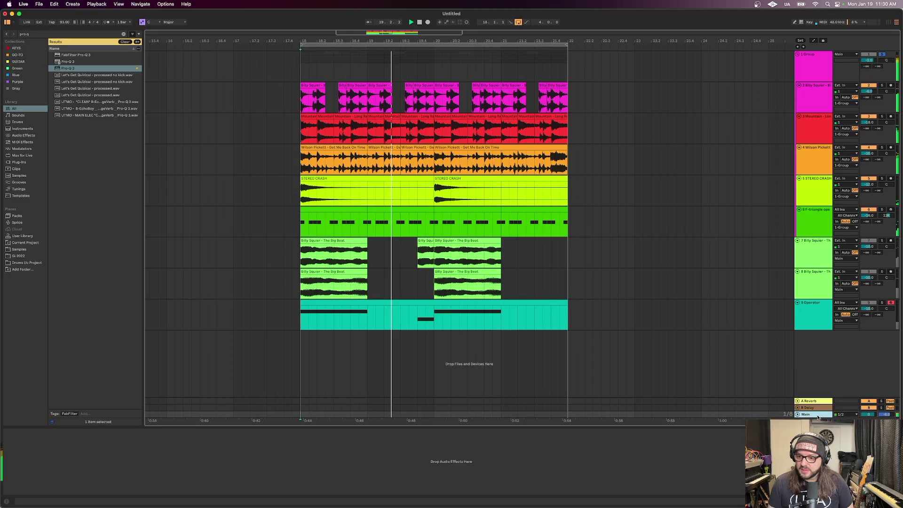
key("Tab")
key("Tab")
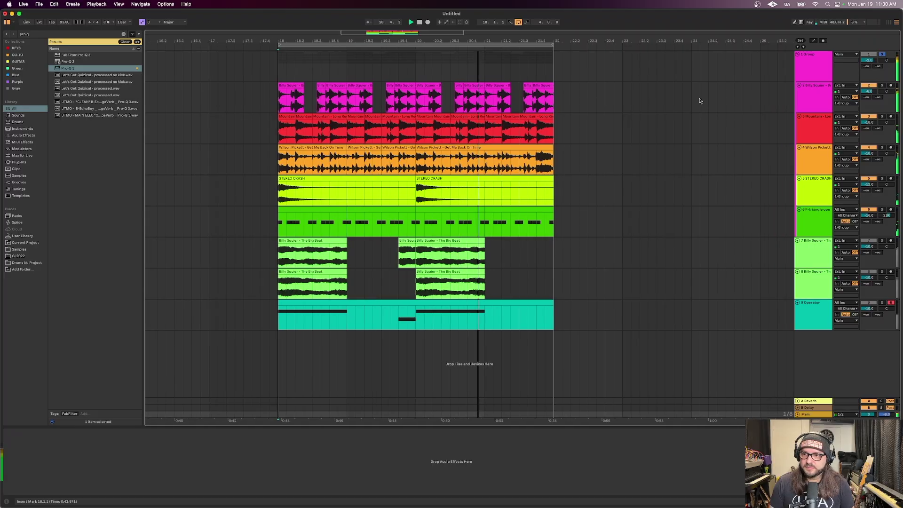
left_click_drag(869, 60, 868, 68)
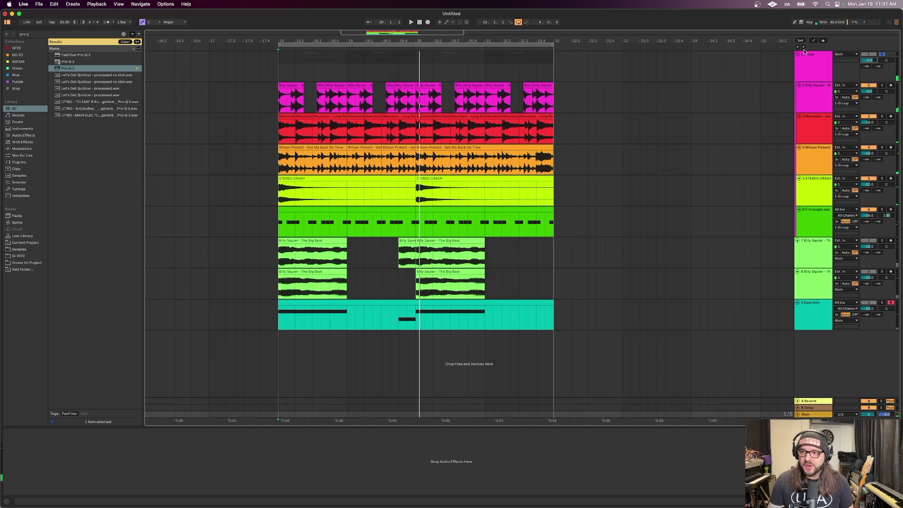
Unsolo the drum group and play the looped beat from bar 18 with every track.
left_click(882, 55)
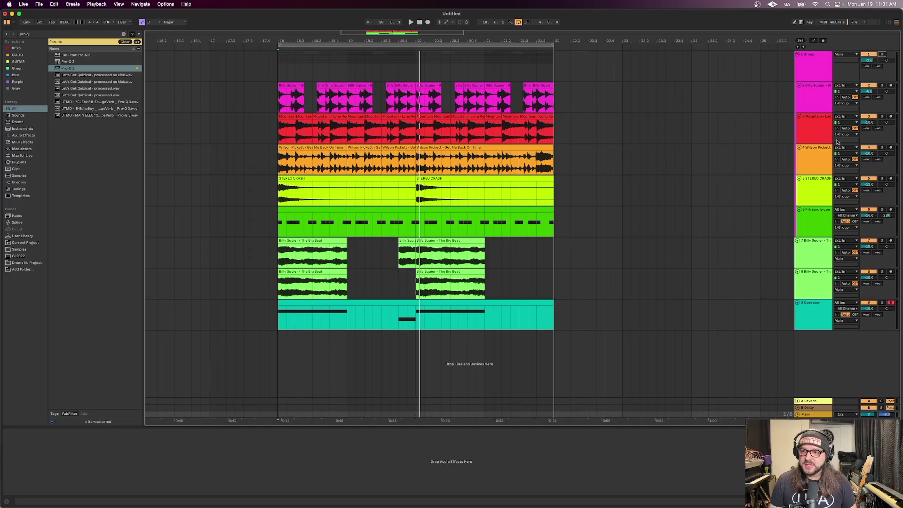
key("Return")
key("space")
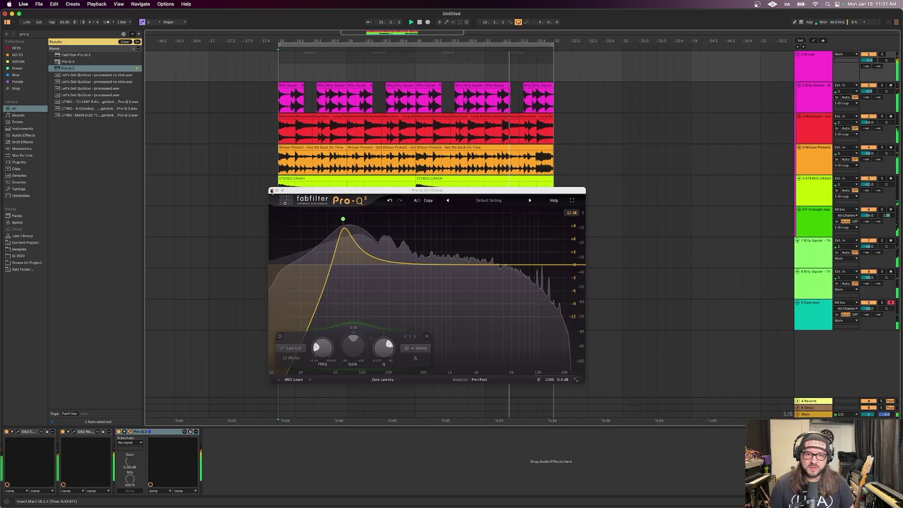
Close the Pro-Q 3 window and replace the default Reverb and Delay return tracks with one new empty return track.
left_click(272, 191)
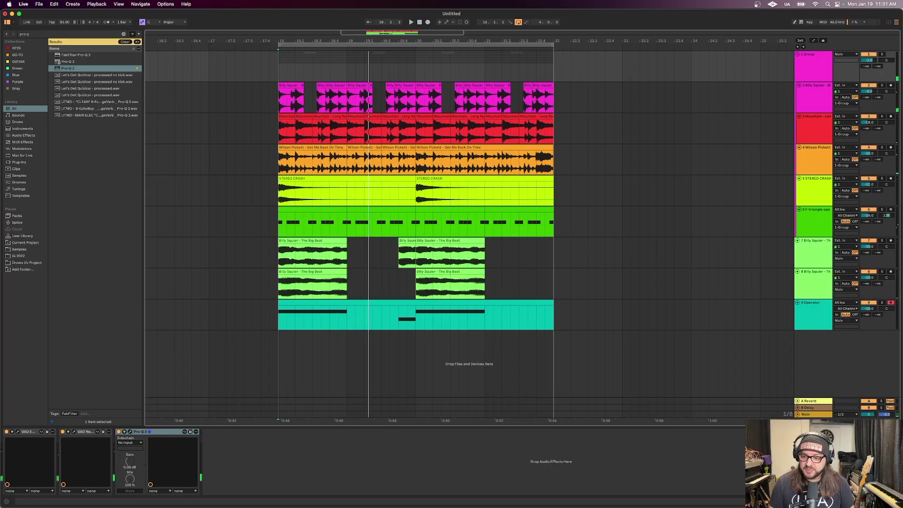
left_click(679, 190)
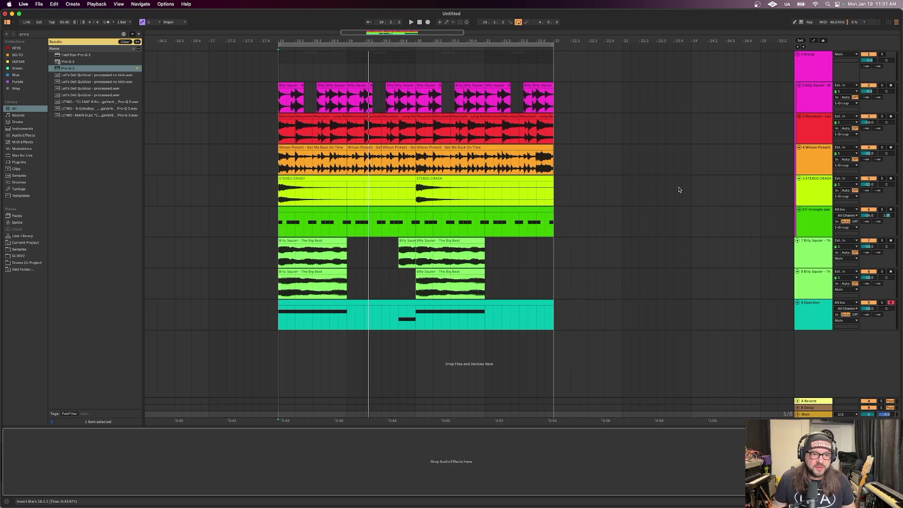
left_click(821, 400)
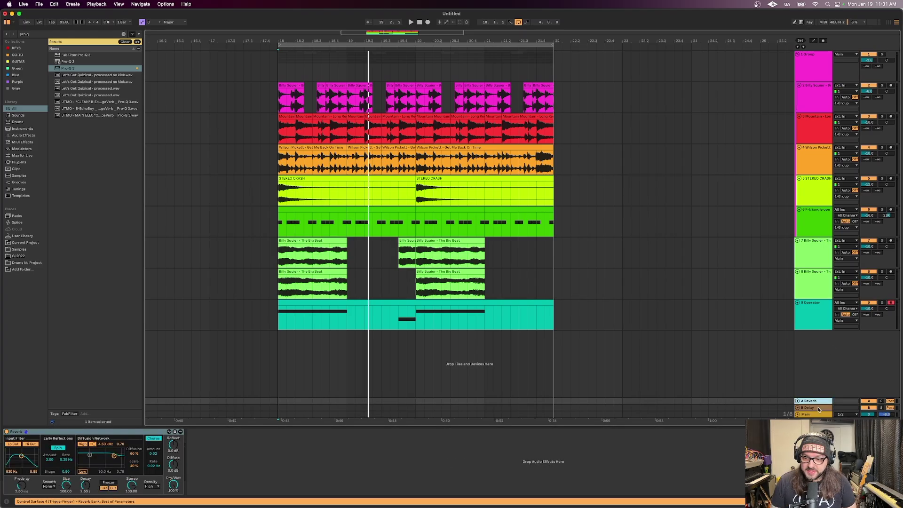
left_click(819, 408)
key("super+alt+r")
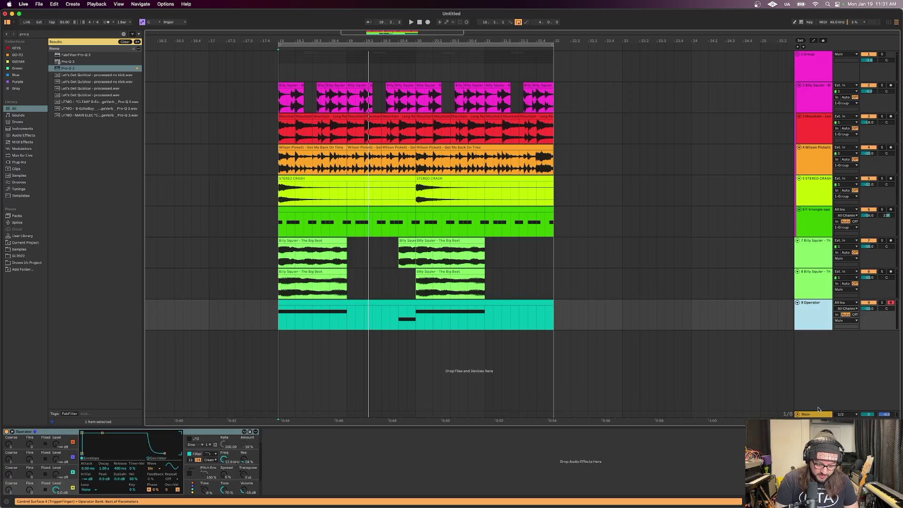
key("super+alt+t")
Search the browser for "1176 ae" and load the 1176 AE UNLINKED.adg rack onto the new return track.
left_click(72, 34)
type("1")
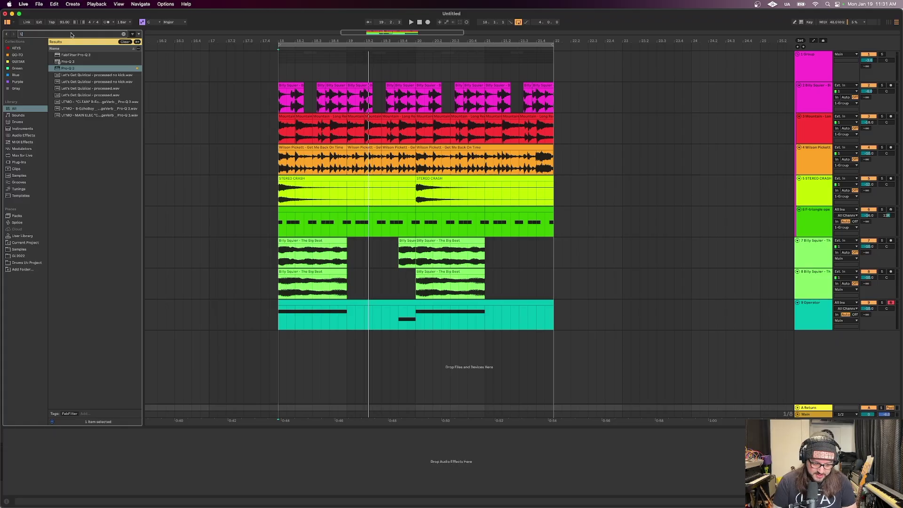
type("176")
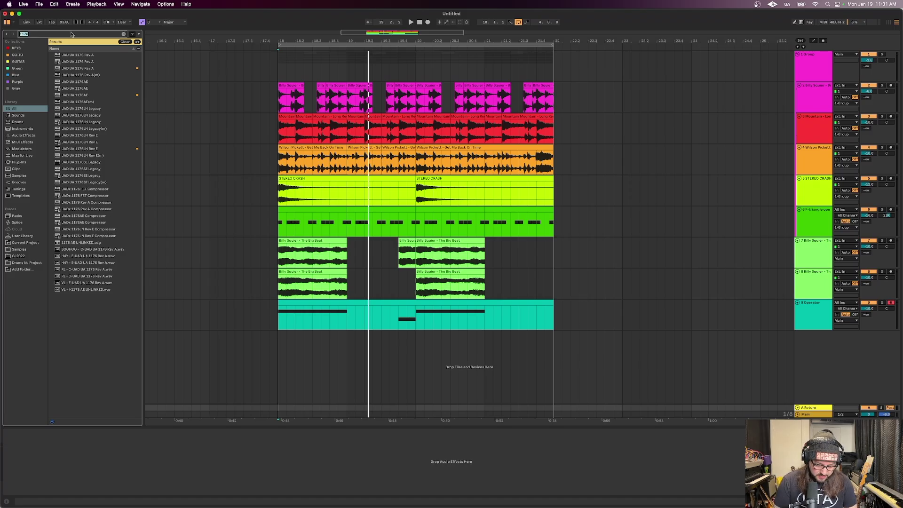
key("BackSpace")
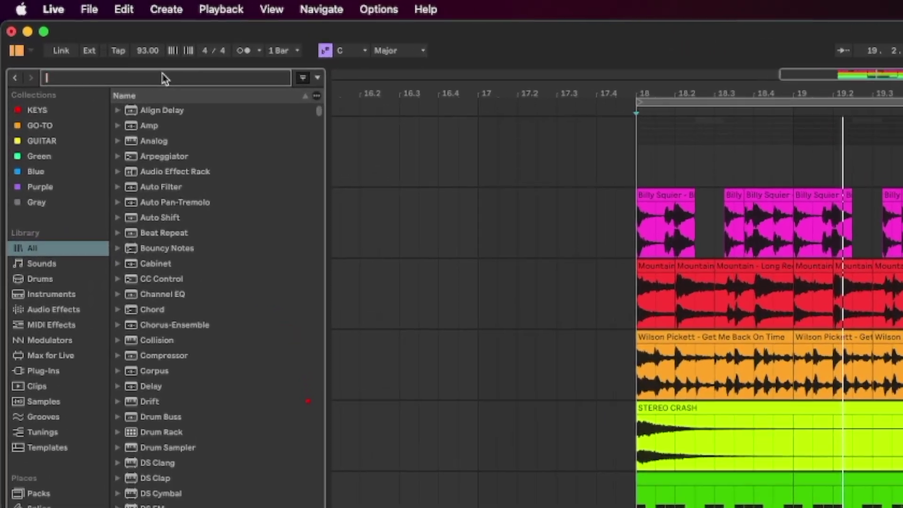
type("1176 a")
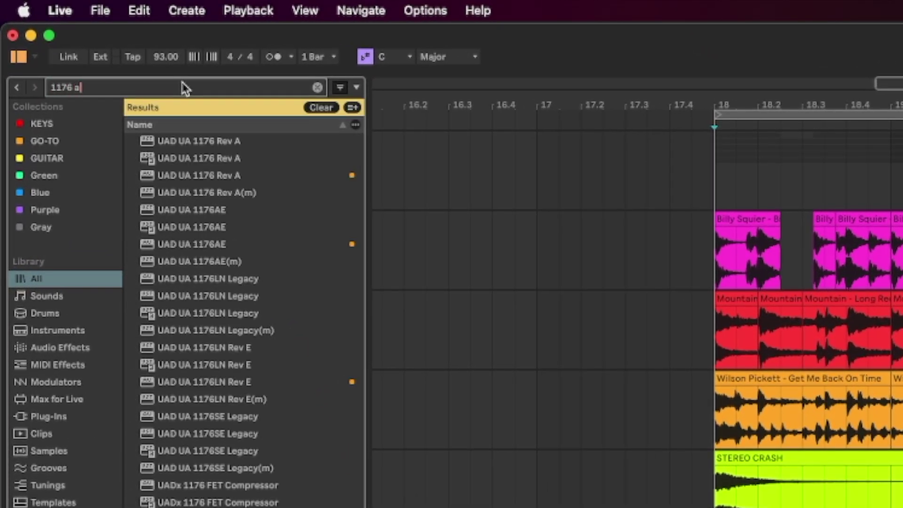
type("e")
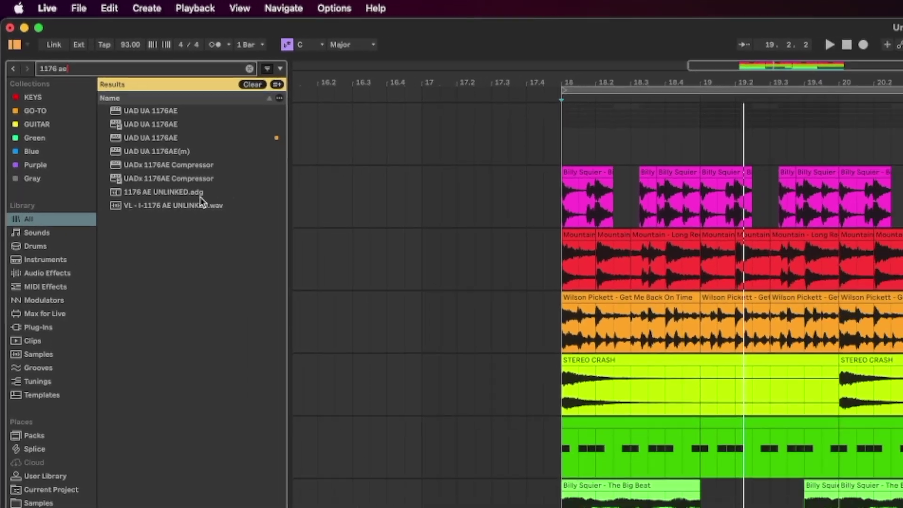
left_click(221, 244)
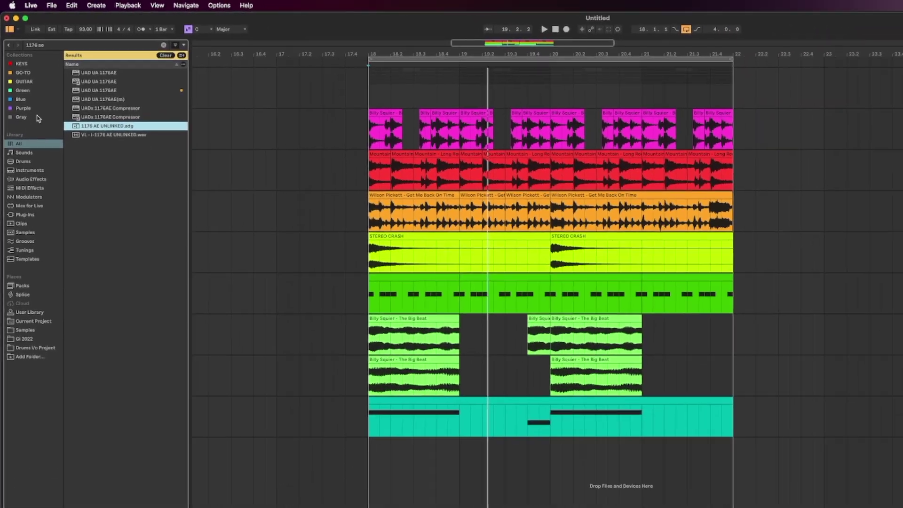
left_click_drag(108, 126, 794, 404)
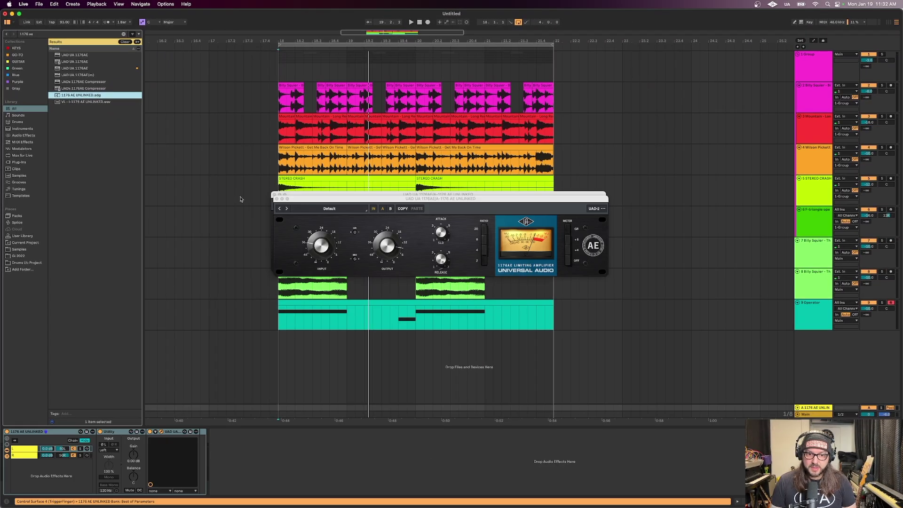
Inspect the 1176AE windows of the rack's L and R chains, and close both windows.
left_click(277, 199)
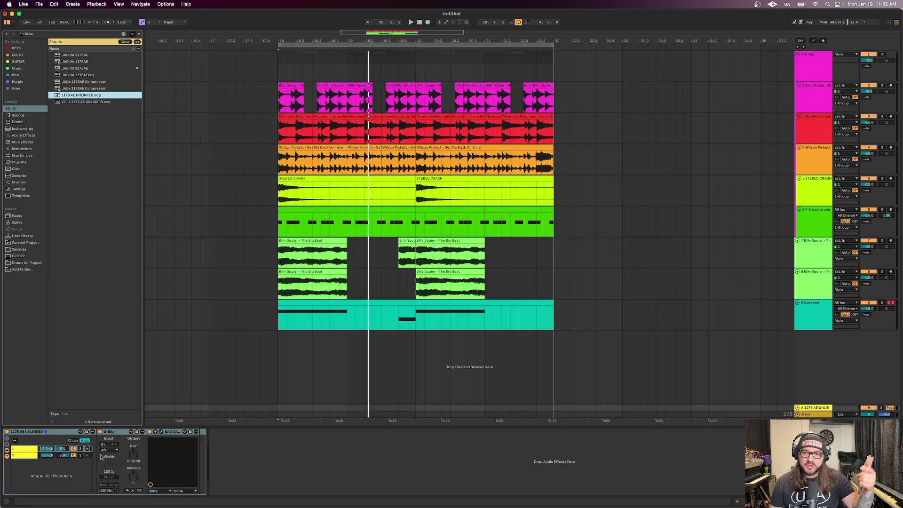
left_click(162, 432)
left_click(28, 456)
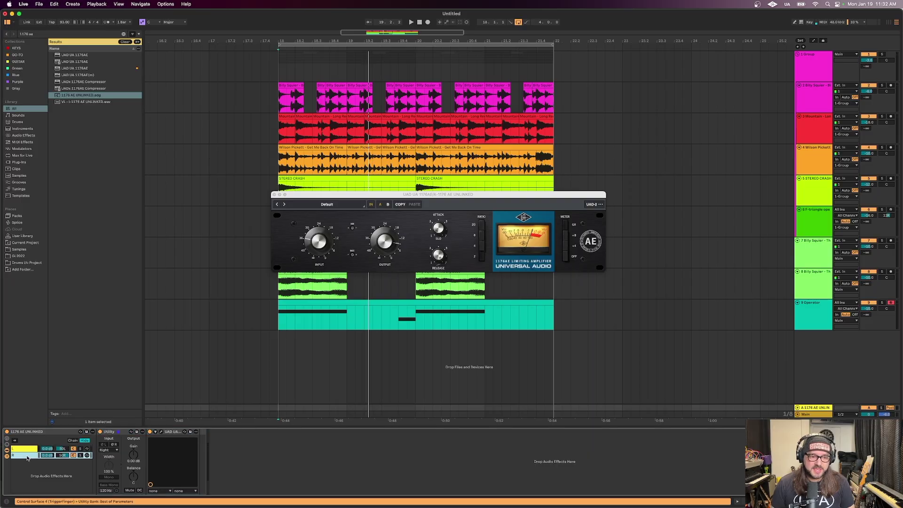
left_click(161, 432)
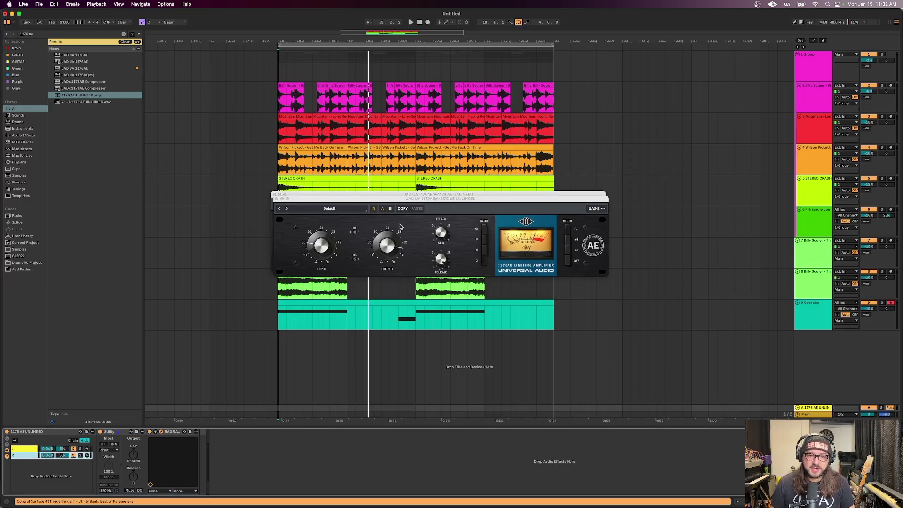
left_click_drag(372, 204, 316, 198)
left_click(273, 196)
left_click(274, 195)
Set the drum group, both Billy Squier drone tracks and Operator to send at 0 dB to the 1176 return, and deactivate the return.
left_click(812, 60)
left_click(813, 256)
left_click(813, 291, "shift")
left_click(813, 318, "shift")
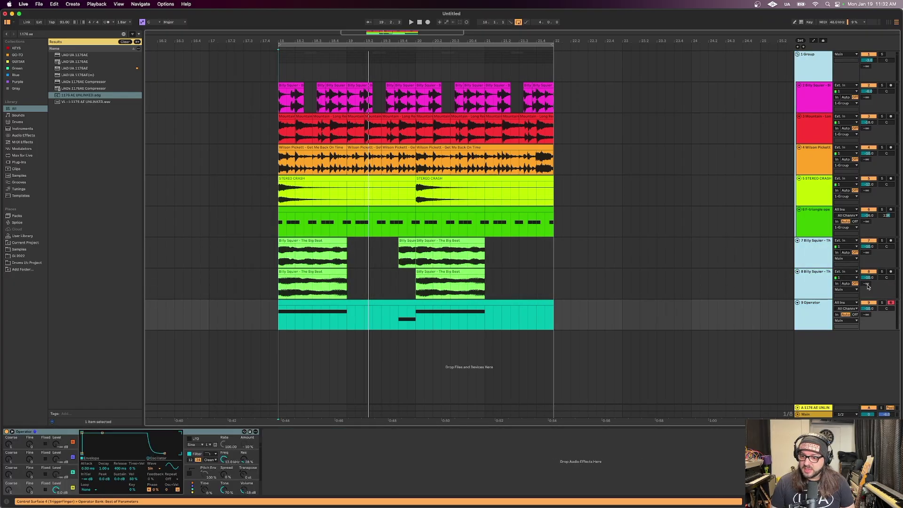
left_click(797, 408)
left_click(871, 388)
left_click(873, 384)
left_click_drag(867, 317, 867, 308)
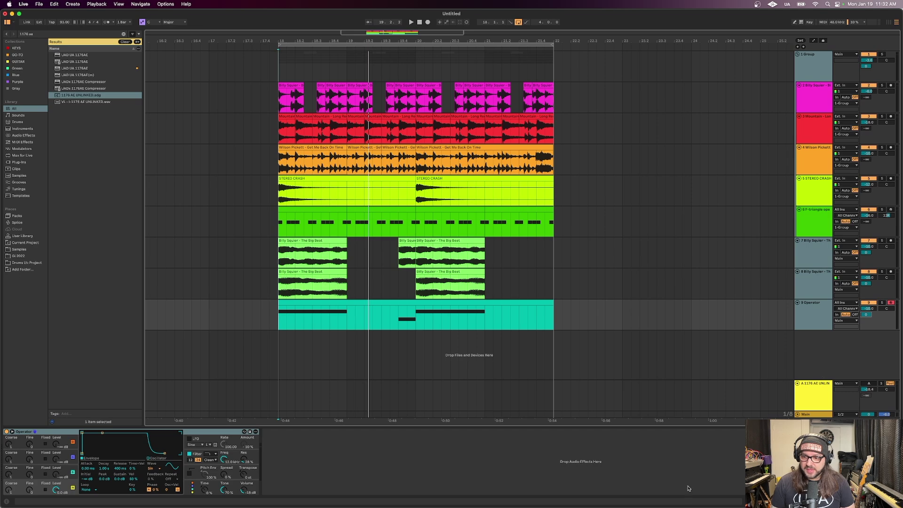
Play the beat with the return's 1176AE open and lower the sends of the drum group, both drones and Operator.
left_click(814, 395)
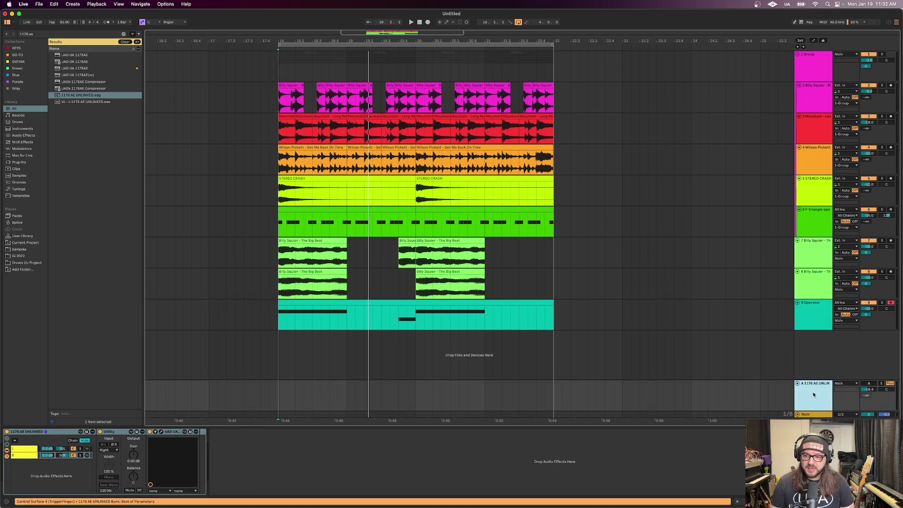
left_click(161, 432)
key("space")
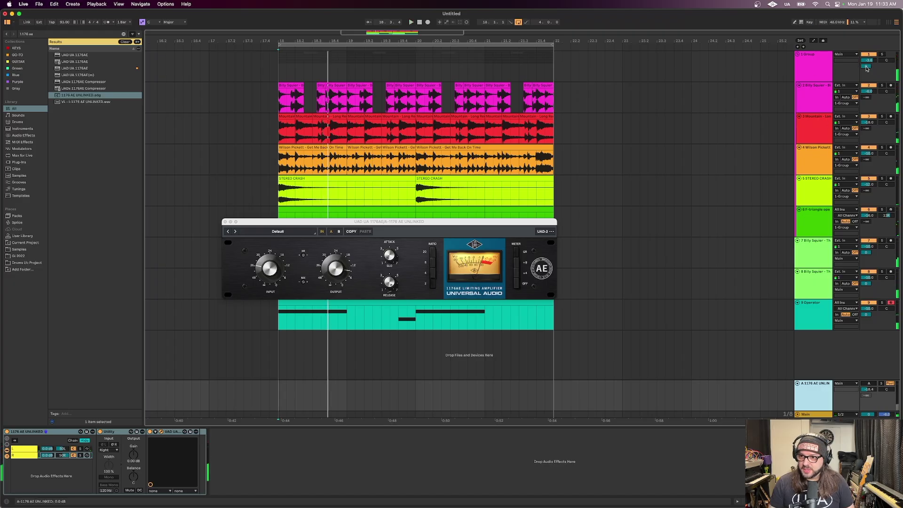
left_click(867, 68)
left_click(814, 252)
left_click(815, 304)
left_click(840, 292)
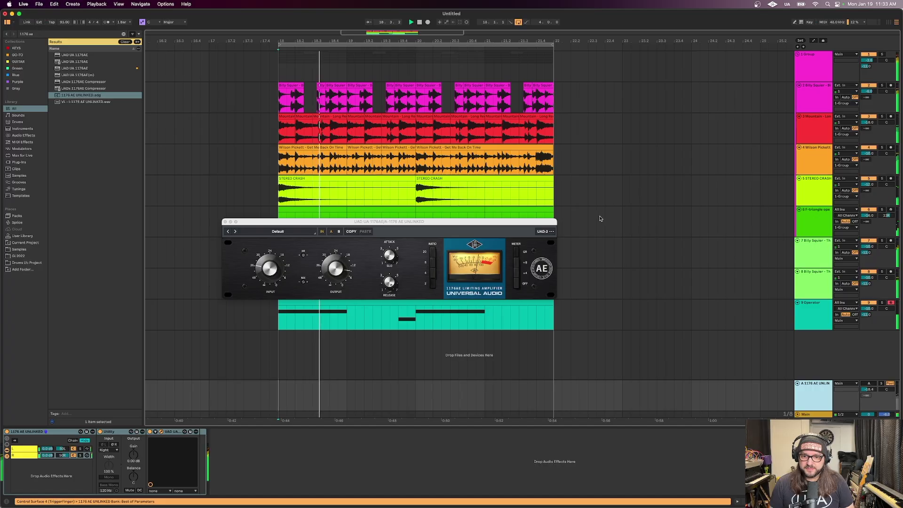
left_click_drag(867, 315, 867, 305)
key("super+z")
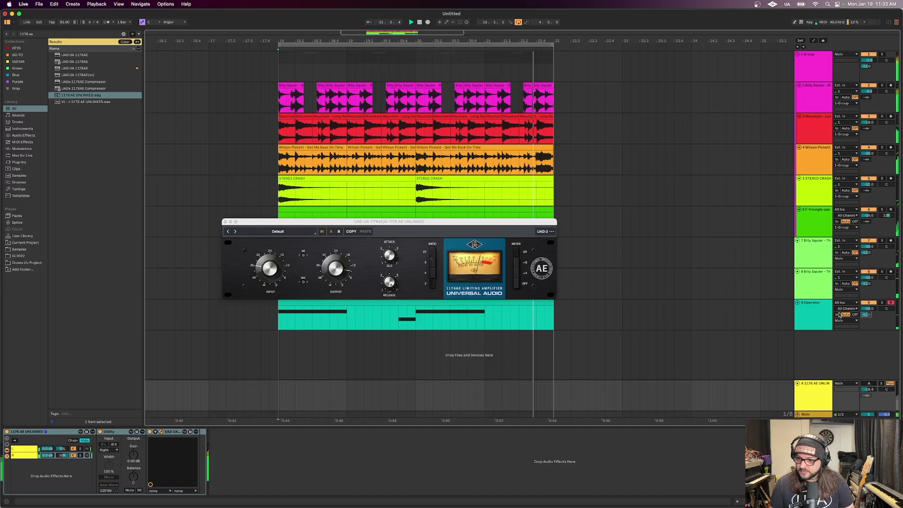
Adjust the sends of the drum group, both drones and Operator together, check the 1176AE meter during playback, and close its window.
left_click(814, 314)
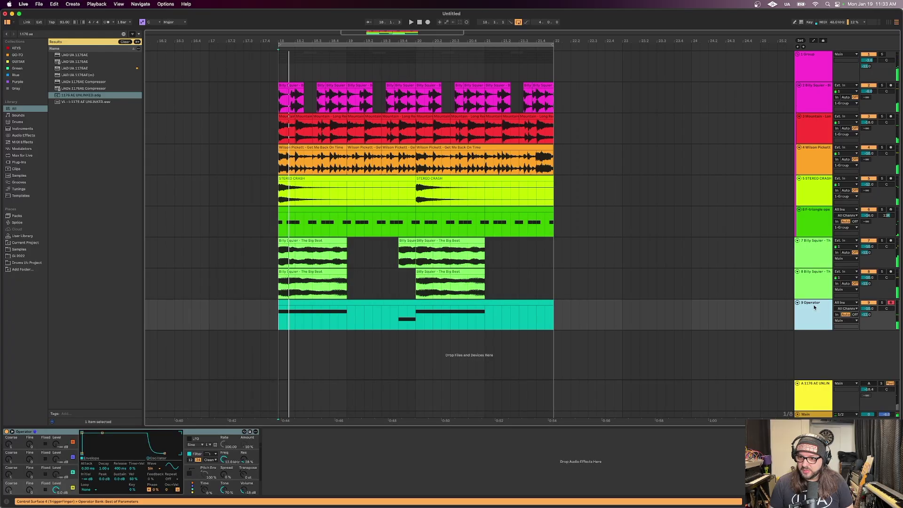
left_click(814, 255, "shift")
left_click(817, 60, "super")
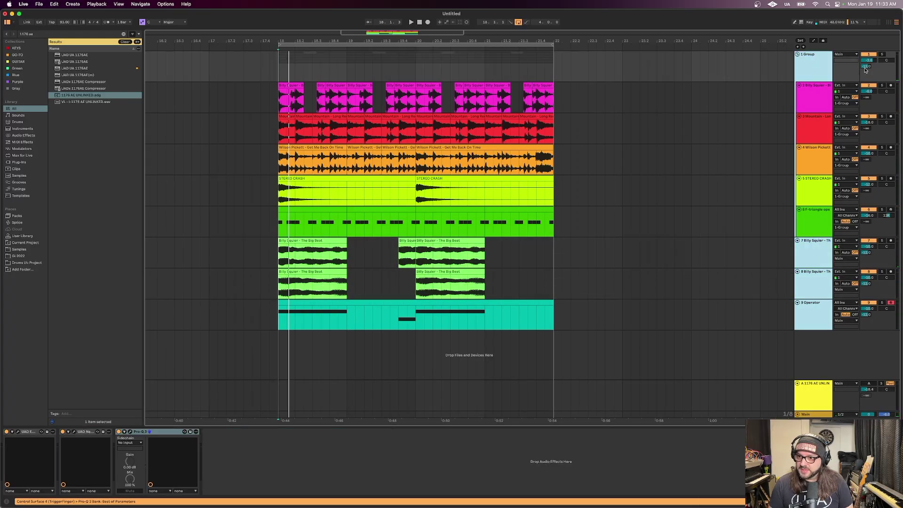
left_click(866, 66)
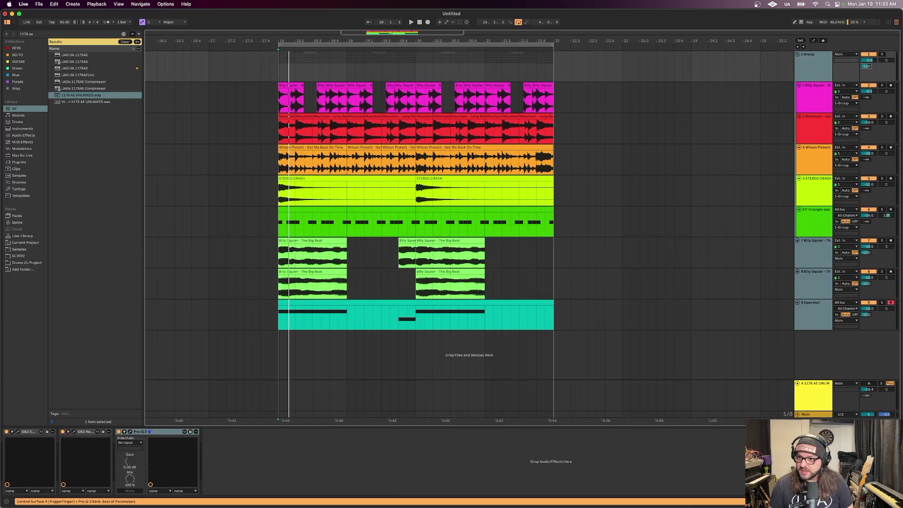
left_click(802, 381)
key("space")
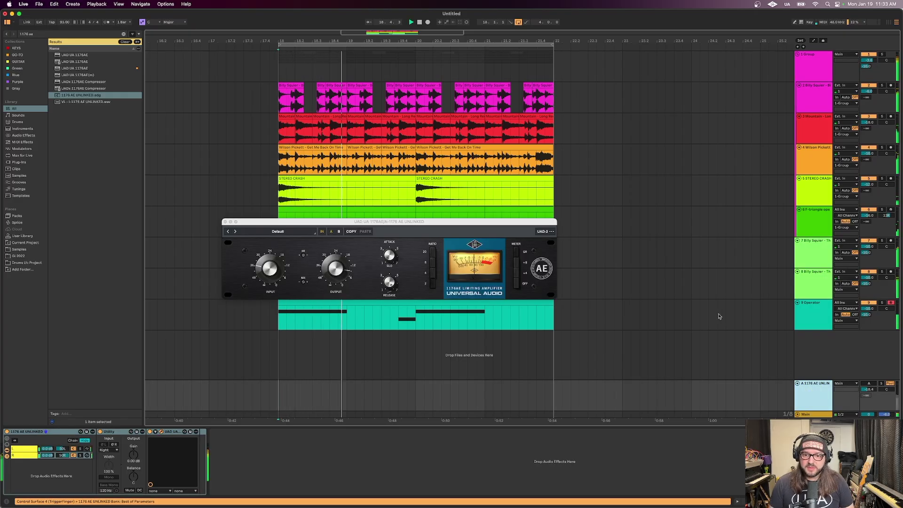
left_click(226, 223)
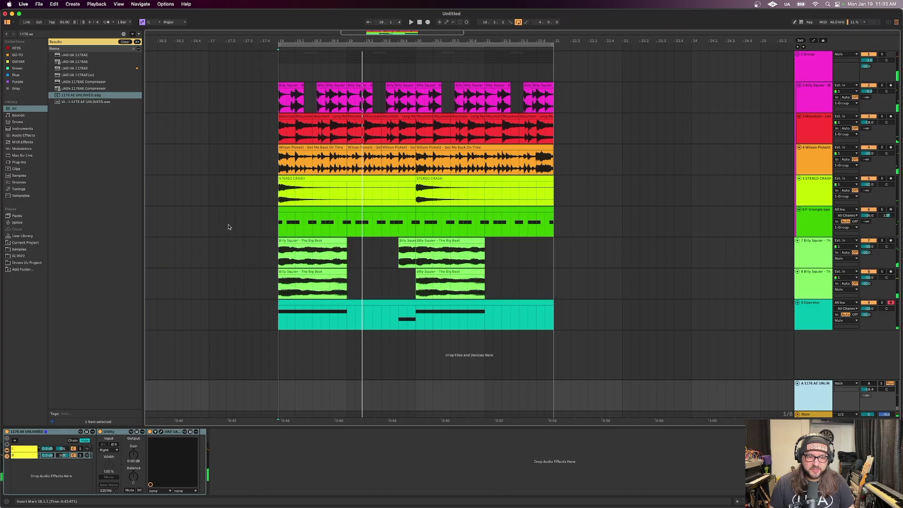
Reactivate the 1176 return track and raise its volume to blend it in while the beat plays.
left_click(870, 386)
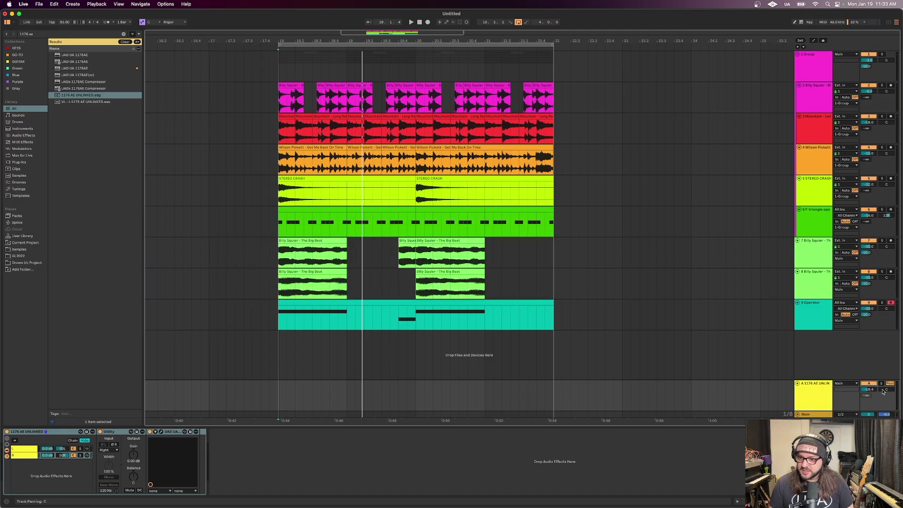
key("space")
left_click_drag(868, 391, 868, 374)
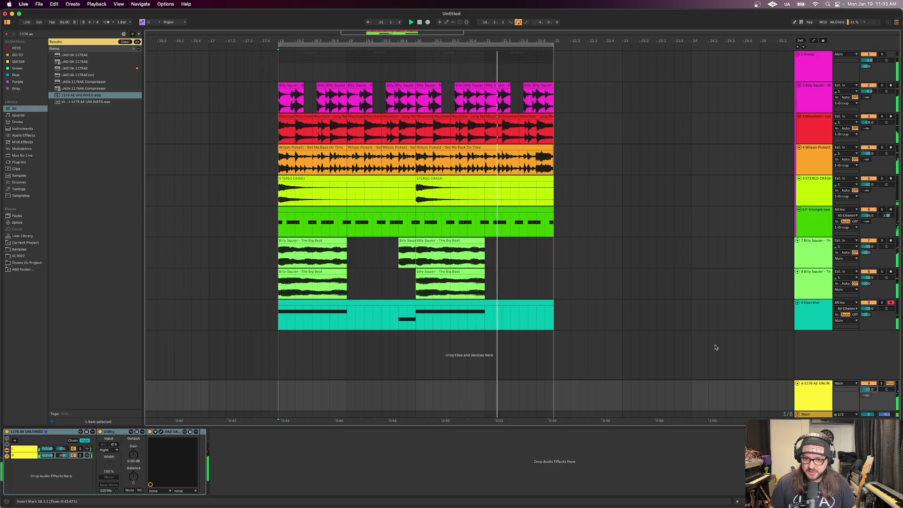
Fold the return track, search the browser for "neve", and load UAD Neve 33609 C onto the Main track.
left_click(797, 385)
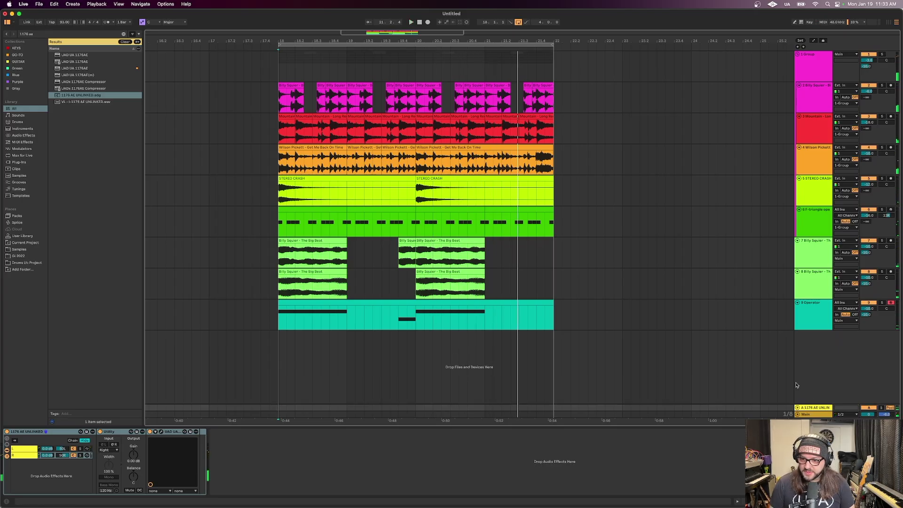
left_click(815, 417)
left_click(265, 464)
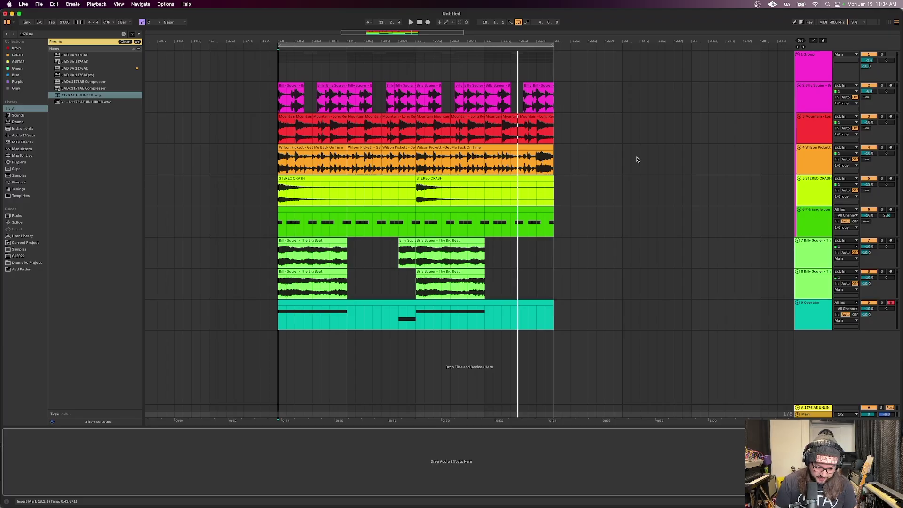
key("super+f")
type("never 336")
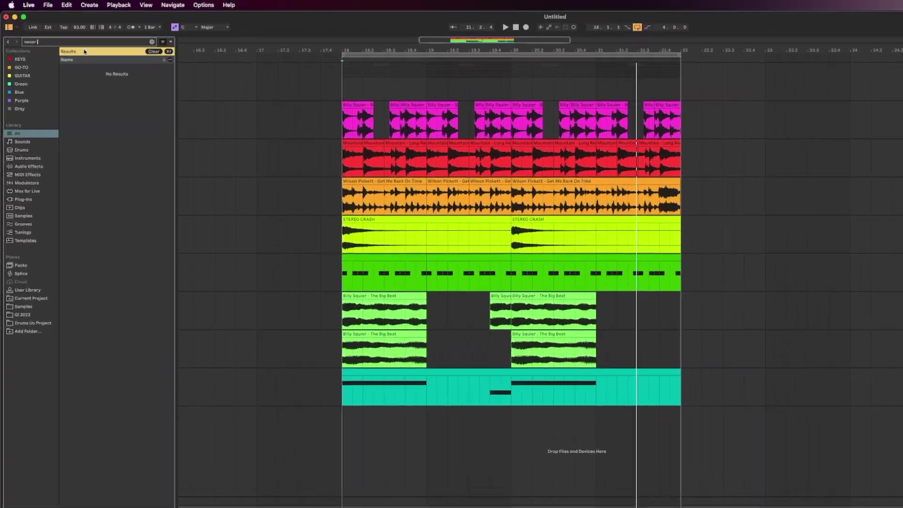
key("BackSpace")
key("BackSpace")
key("BackSpace")
key("BackSpace")
key("BackSpace")
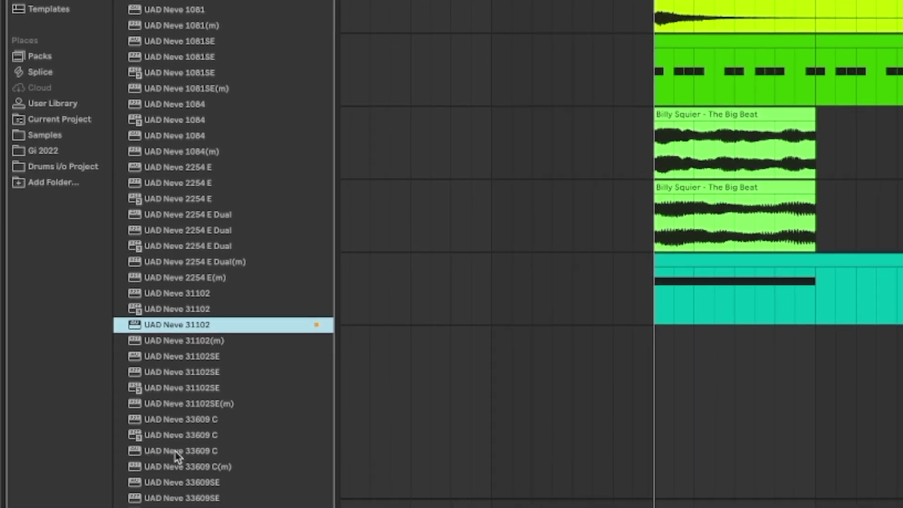
left_click_drag(133, 315, 533, 443)
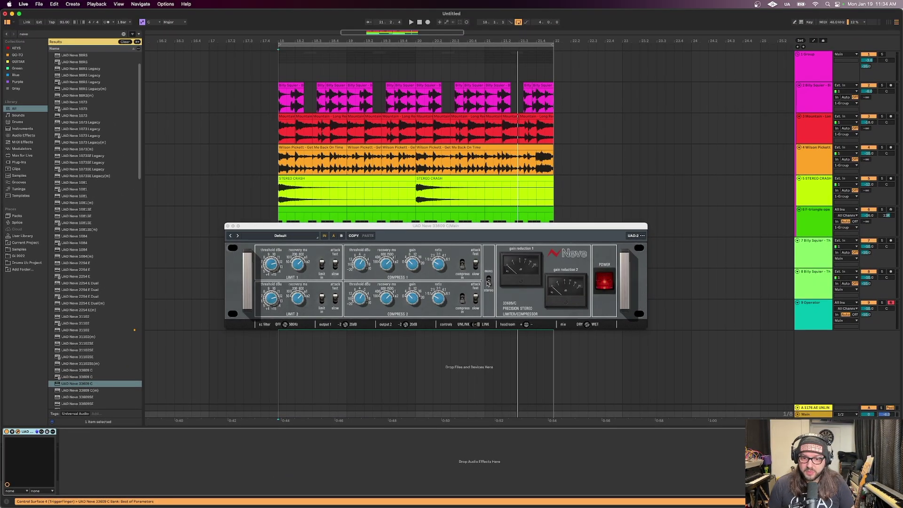
Switch the Neve 33609 C to stereo and play the looped beat through it from bar 18.
left_click(489, 281)
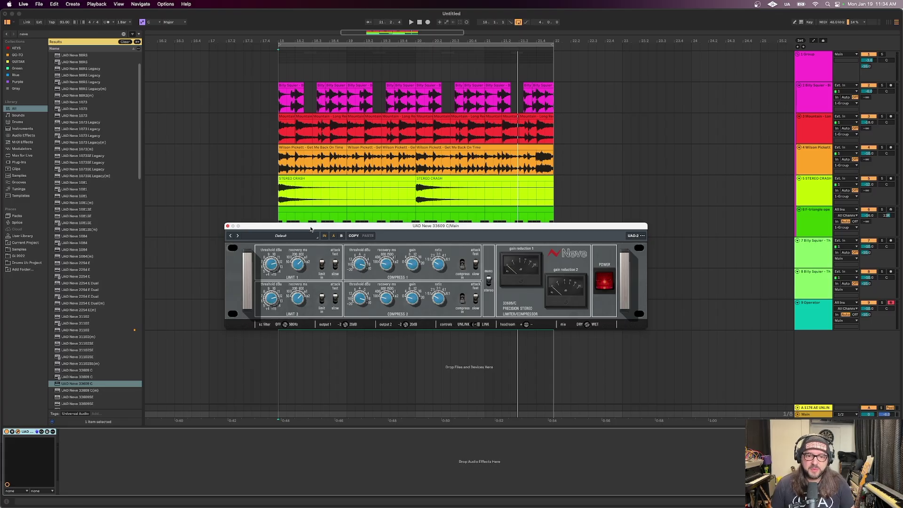
left_click_drag(363, 226, 450, 223)
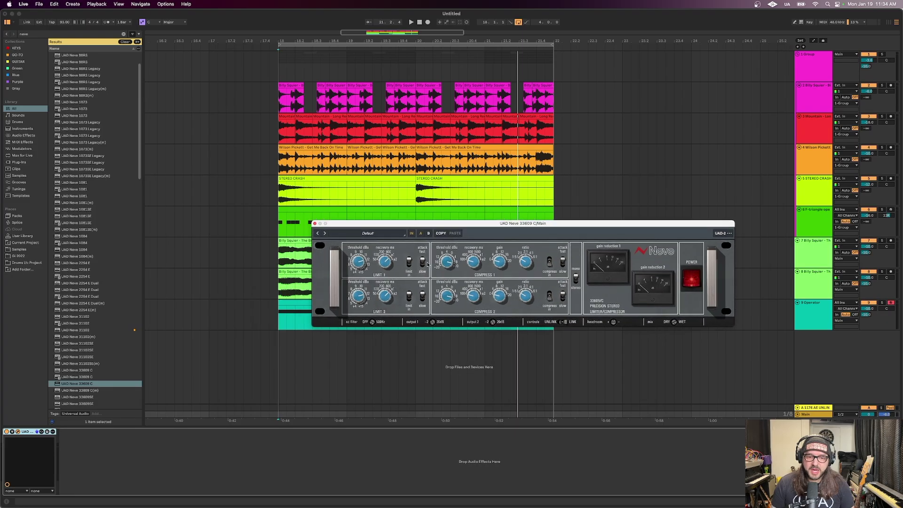
left_click(280, 418)
key("space")
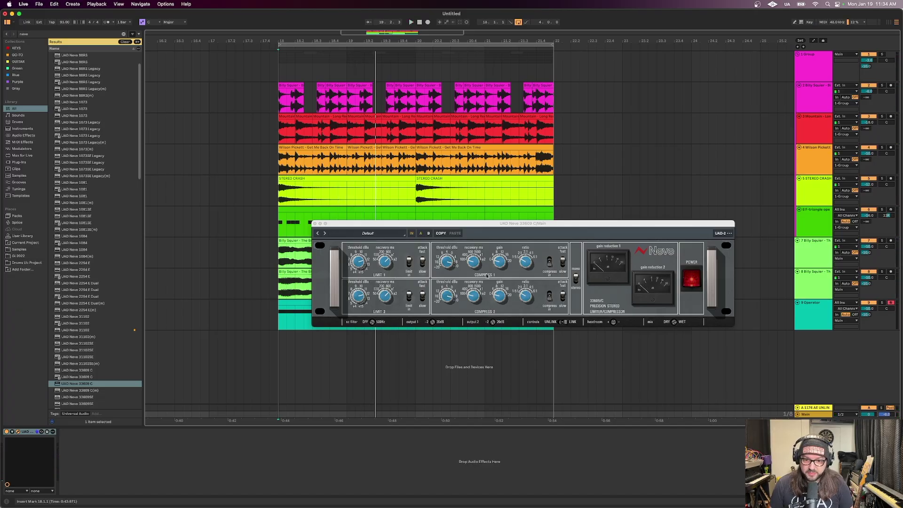
key("space")
Adjust the Neve 33609 C's Compress 1 threshold during playback, and compare the mix with its power off and on.
left_click(449, 266)
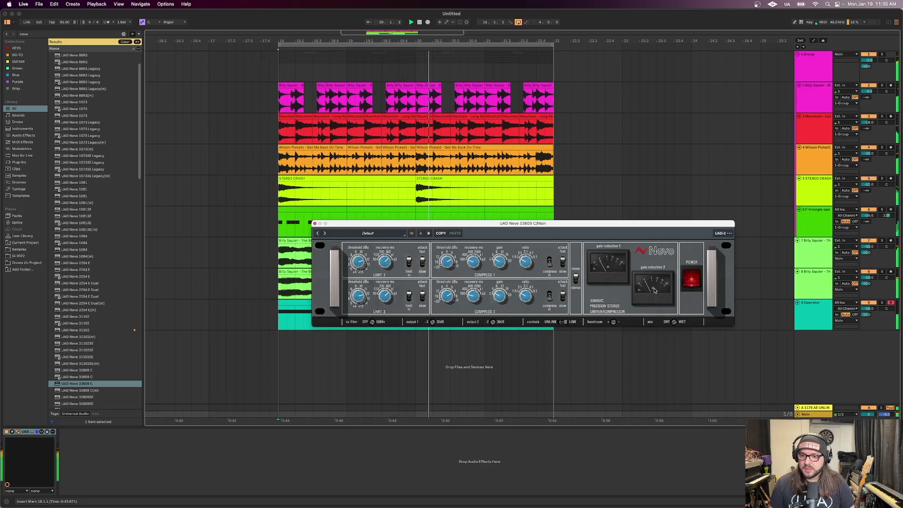
left_click(687, 282)
left_click(690, 277)
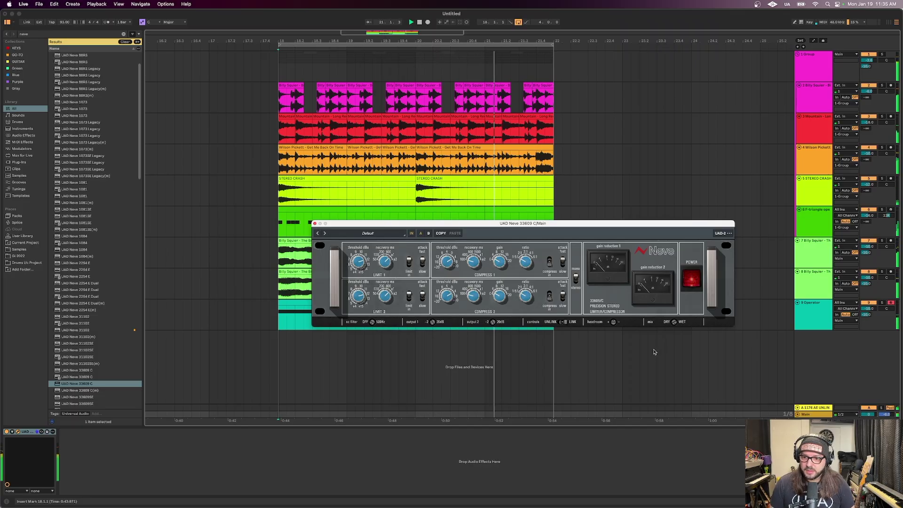
Close the Neve 33609 C window and play the complete looped beat again from bar 18.
left_click(315, 223)
key("space")
mouse_move(236, 40)
left_mouse_down()
mouse_move(236, 66)
mouse_move(237, 52)
left_mouse_up()
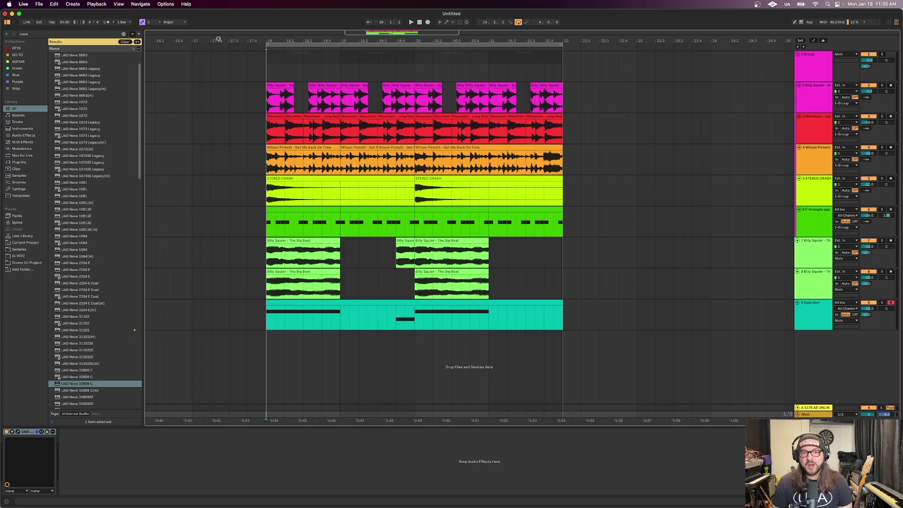
key("space")
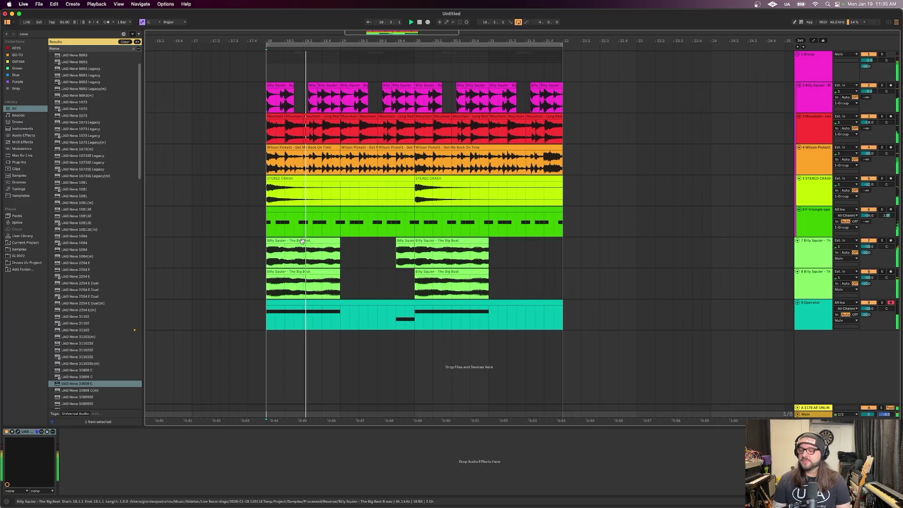